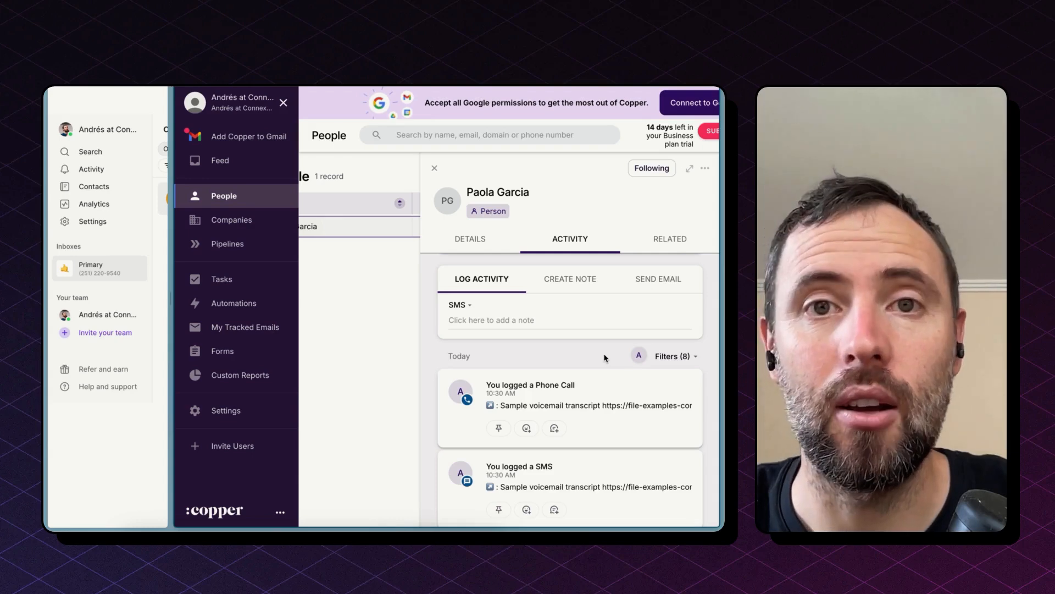
Widen the OpenPhone pane beside Copper, open the newest chat conversation, and narrow the pane again.
scroll(590, 399, down, 2)
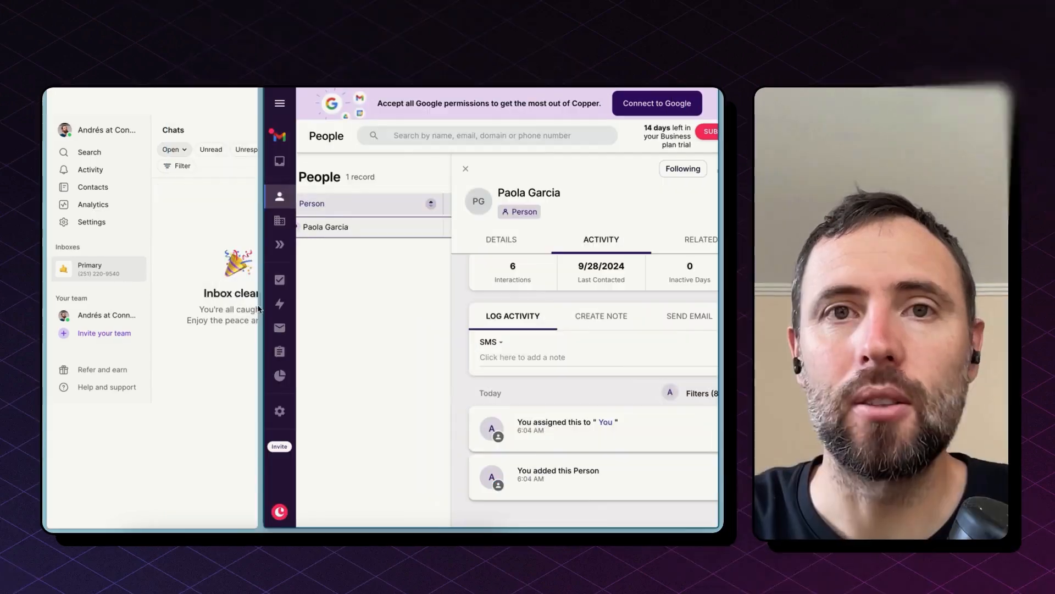
drag(360, 308, 249, 349)
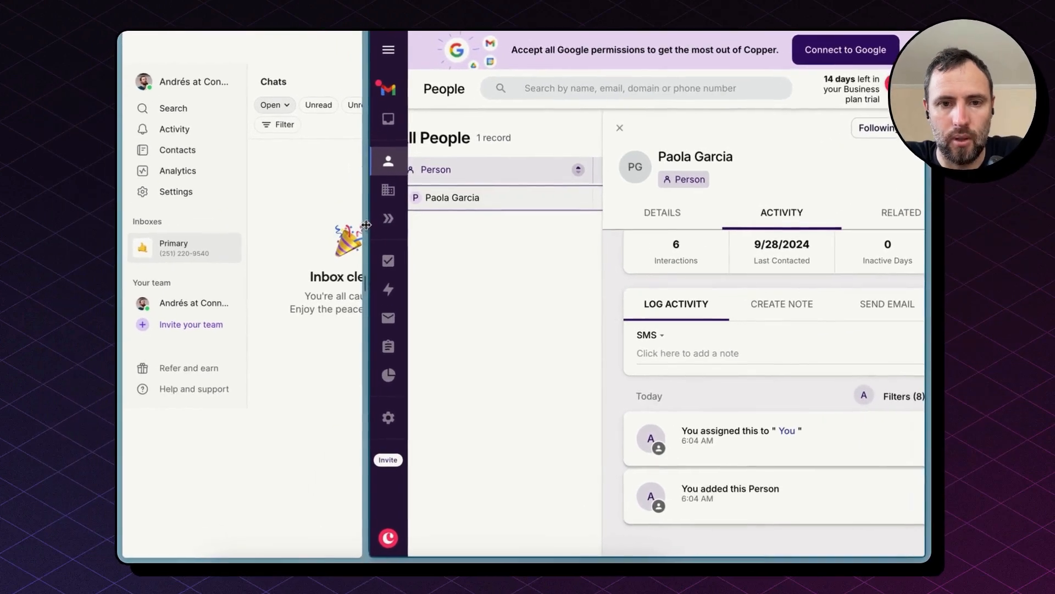
drag(310, 243, 671, 202)
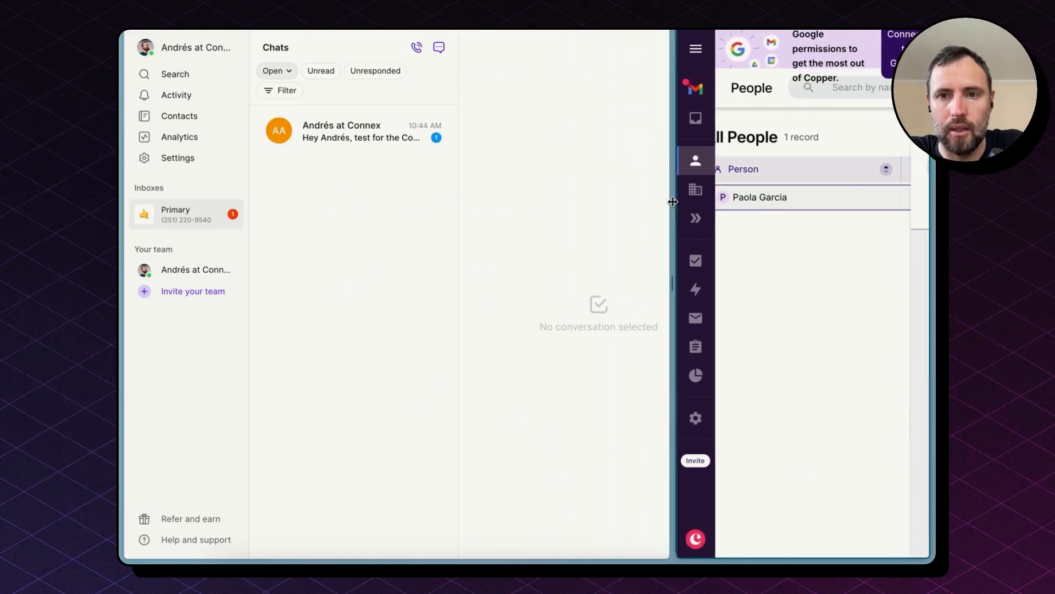
click(317, 130)
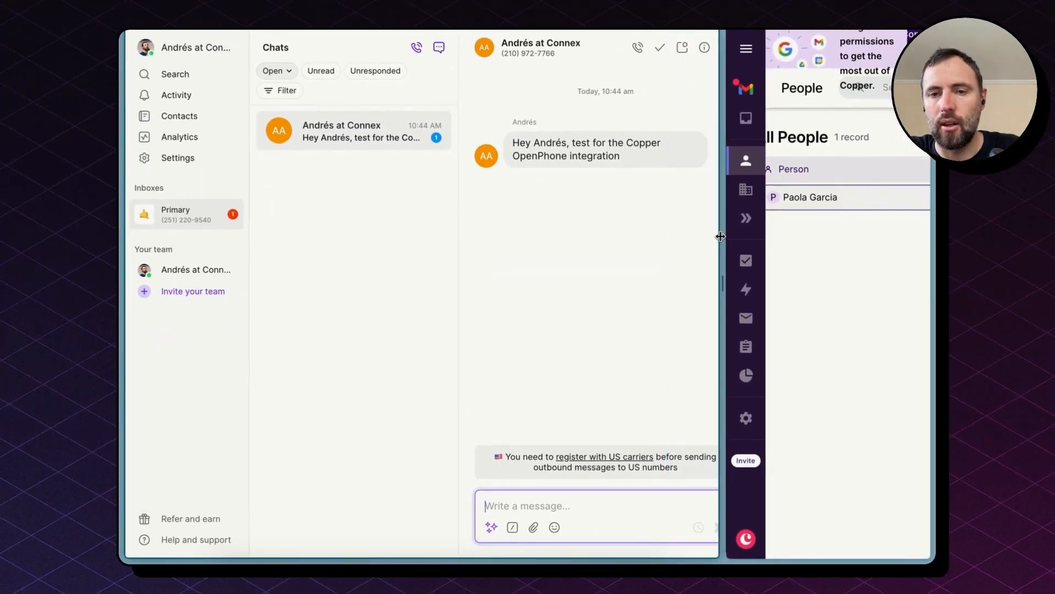
drag(721, 237, 324, 284)
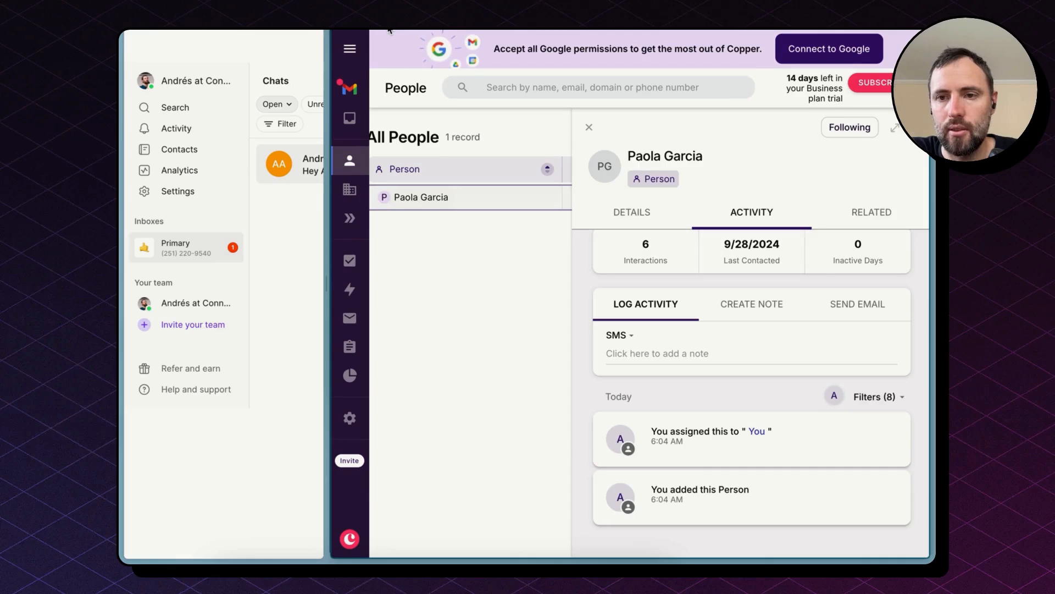
scroll(683, 384, right, 1)
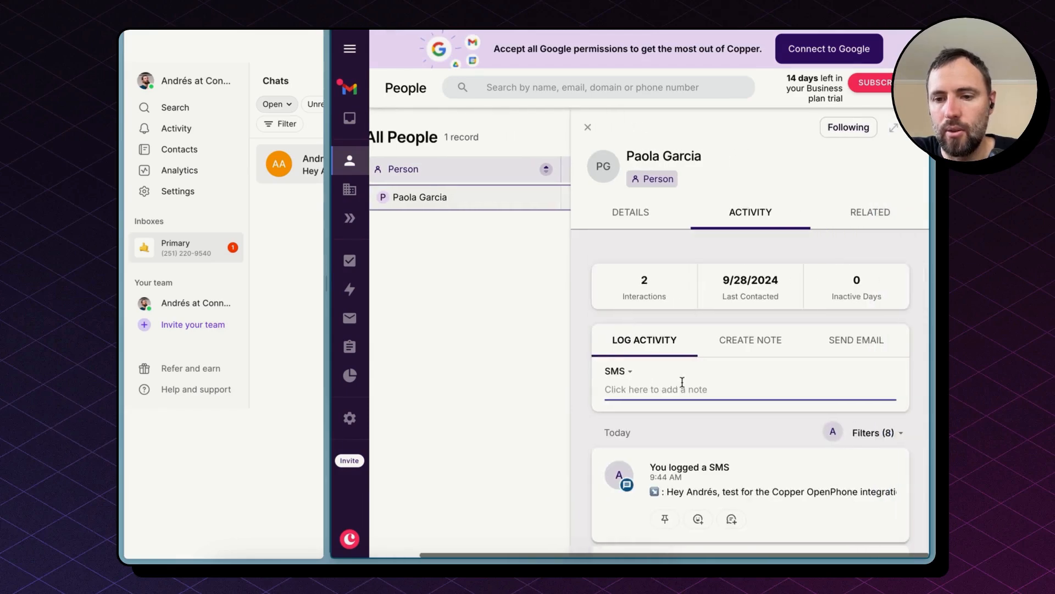
scroll(683, 384, down, 3)
click(711, 408)
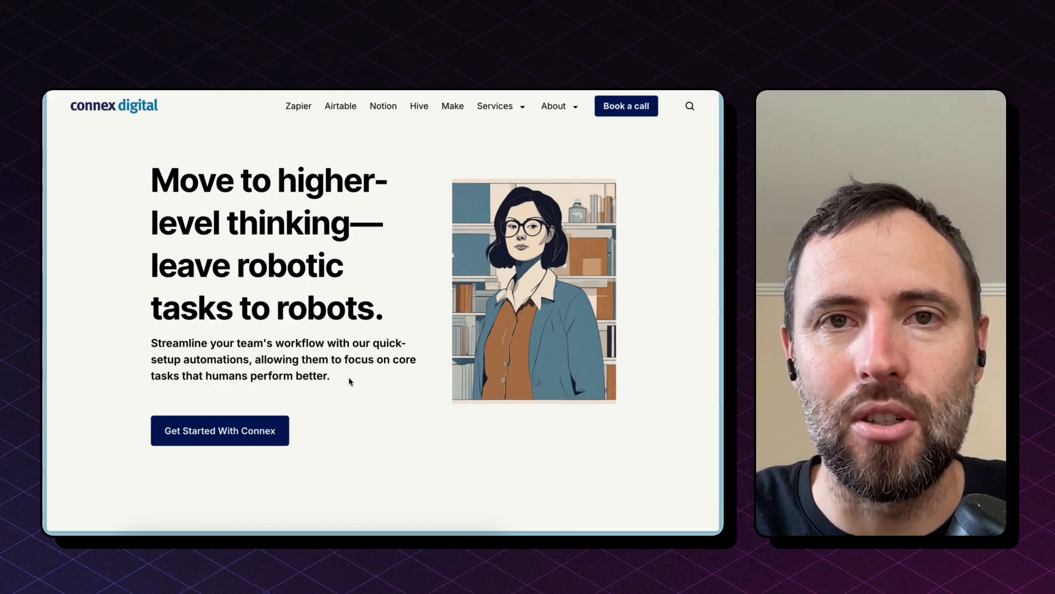
Open Zapier in a new browser tab and start creating a new Zap.
key(super+t)
text(zap)
key(Return)
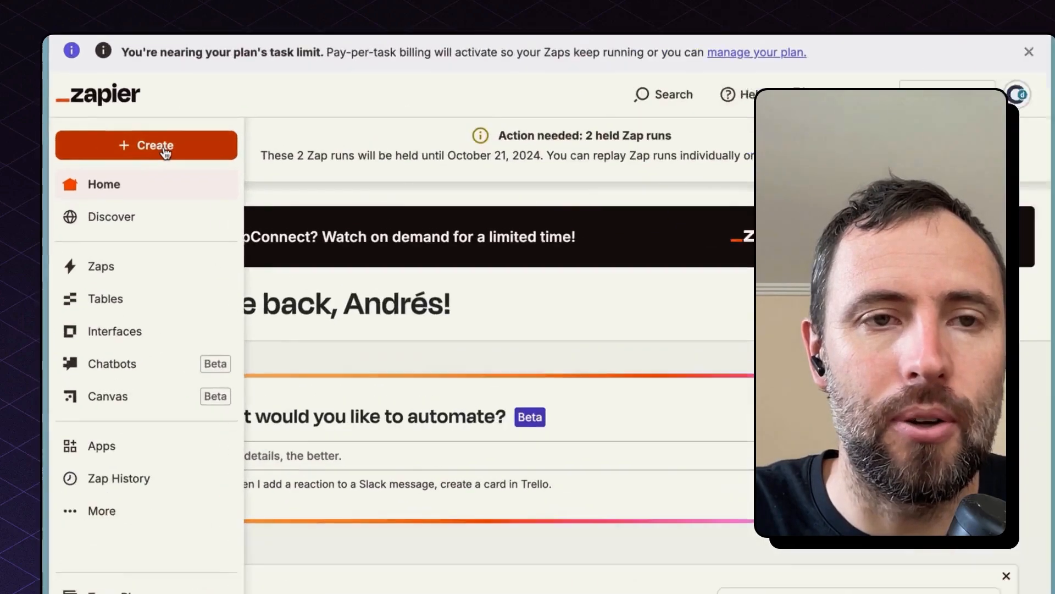
click(125, 166)
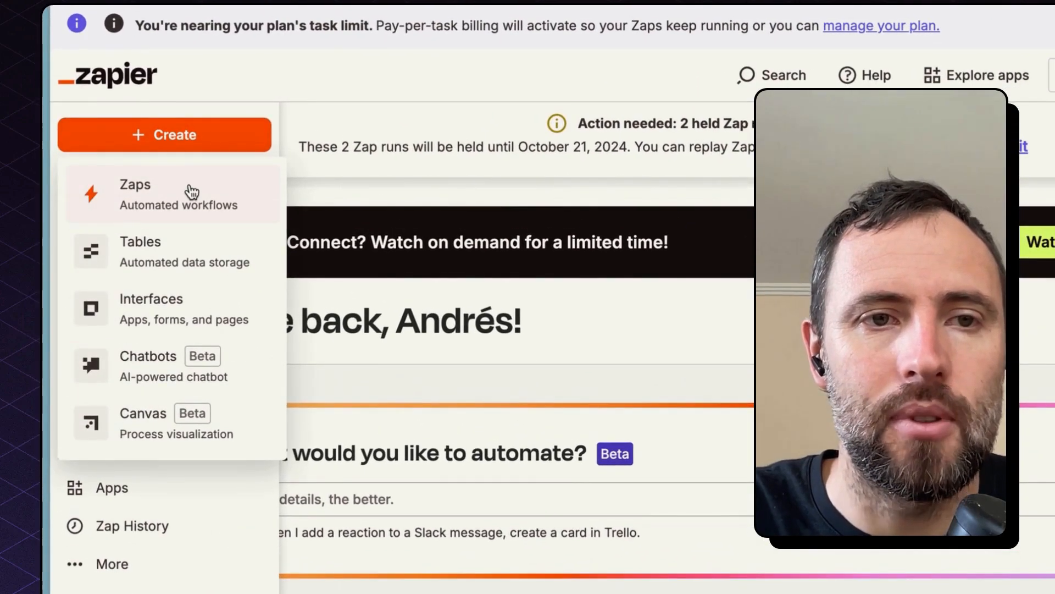
click(191, 191)
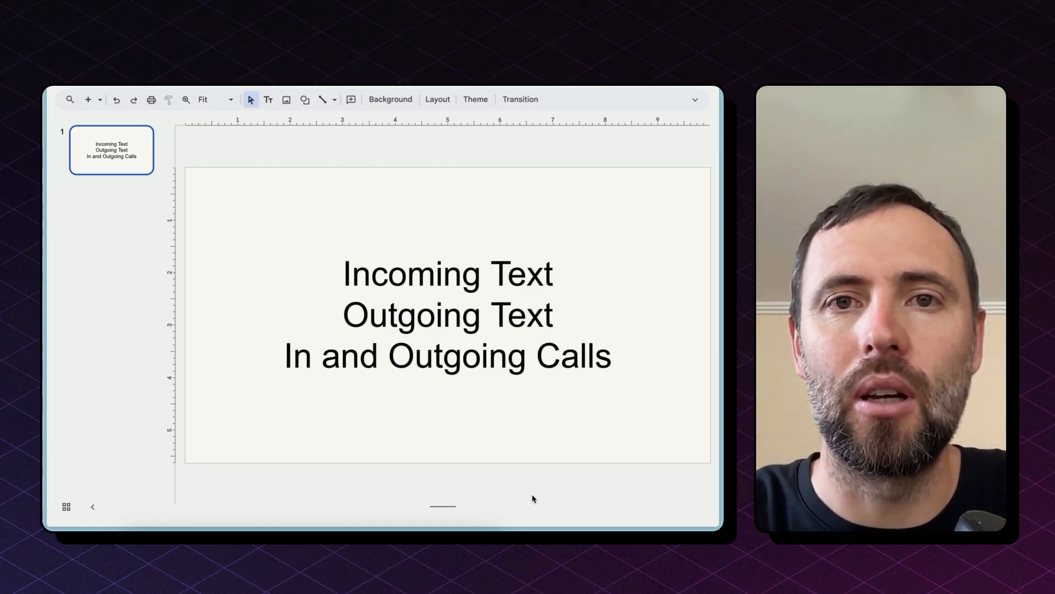
Add the heading 'OpenPhone to Copper Flows' above the slide's list of flows.
click(346, 269)
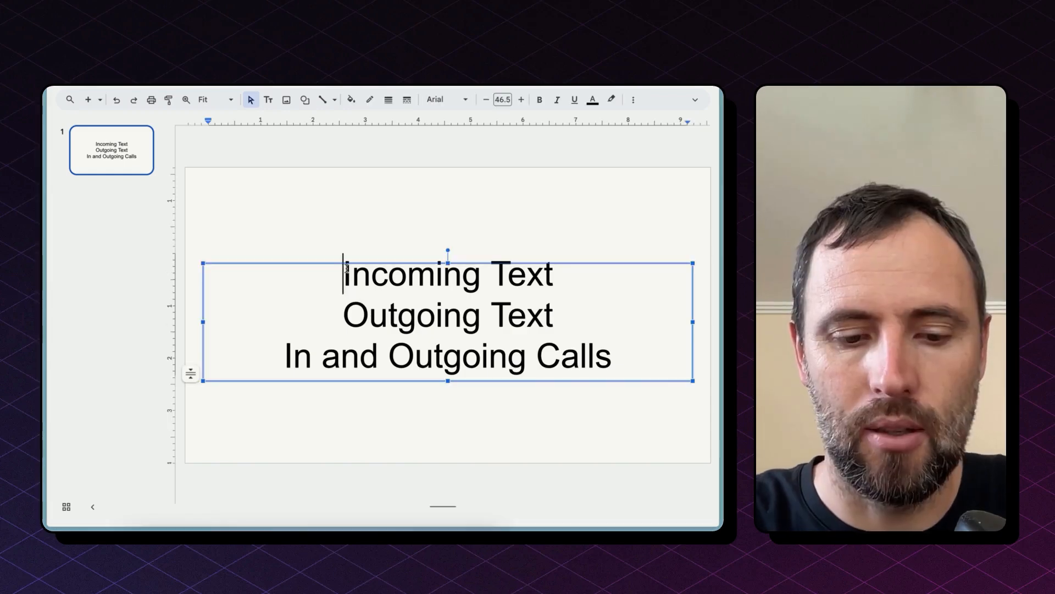
text(OpenPhone)
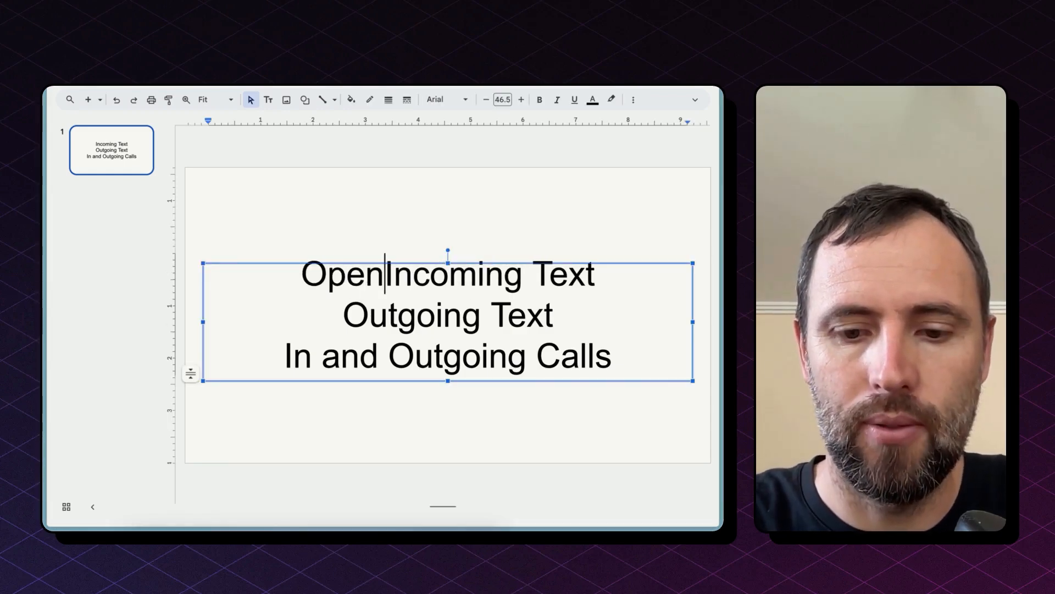
text( to Copper)
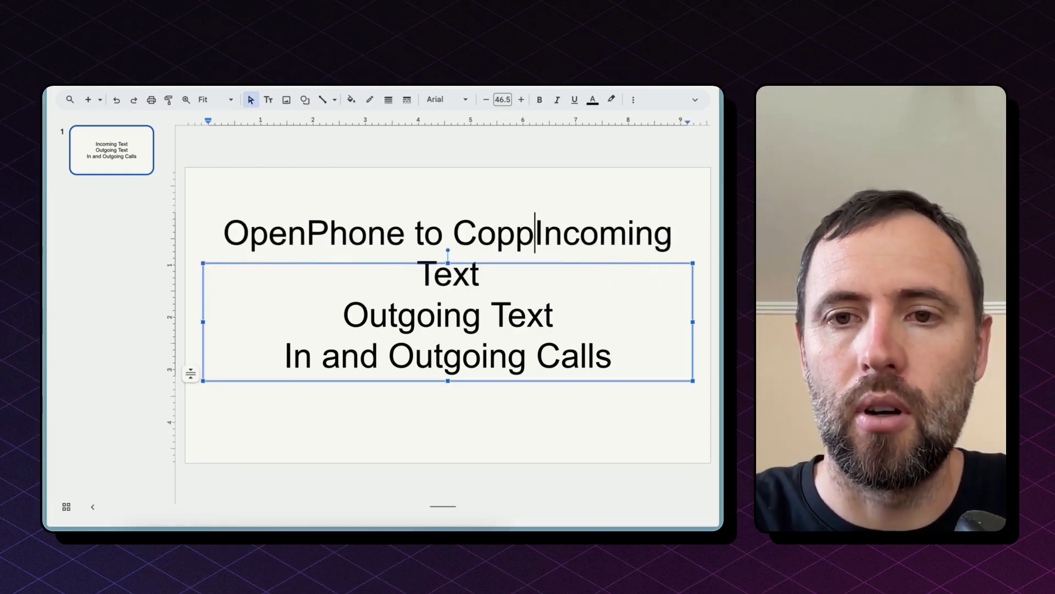
key(Return)
text(f)
key(BackSpace)
text(Flows)
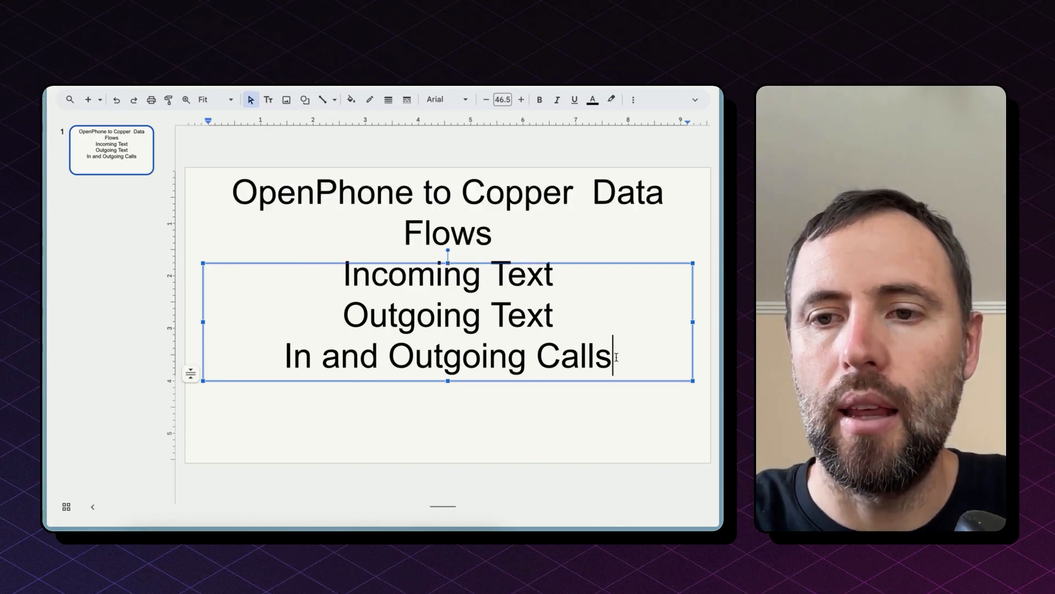
key(Return)
key(Return)
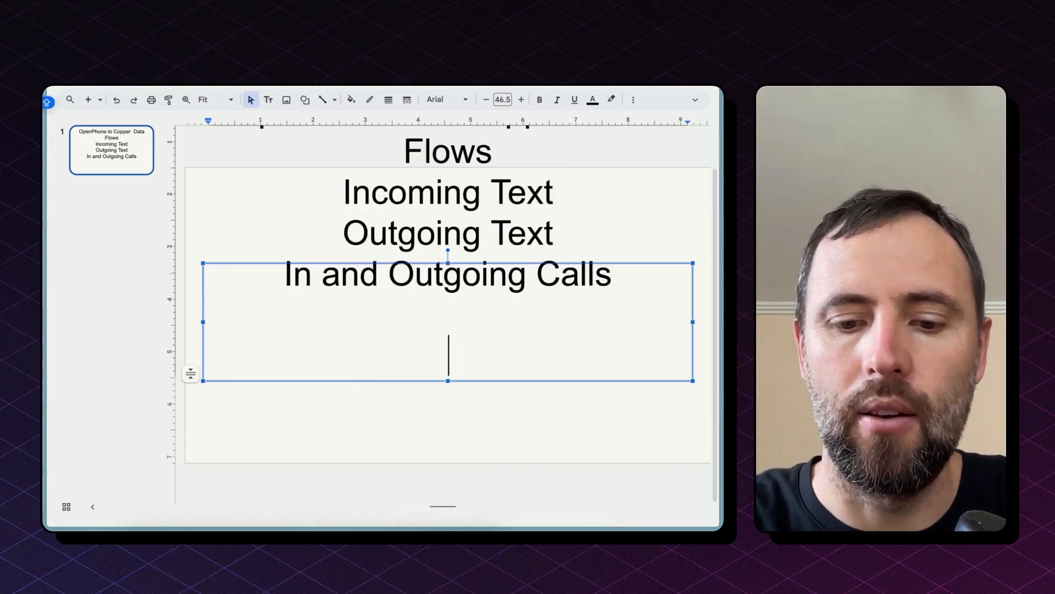
Add a 'Copper CRM to OpenPhone' section to the slide listing 'New Person to OP' and 'Updated Person'.
text(Copper CRM to OpenPhone)
key(Return)
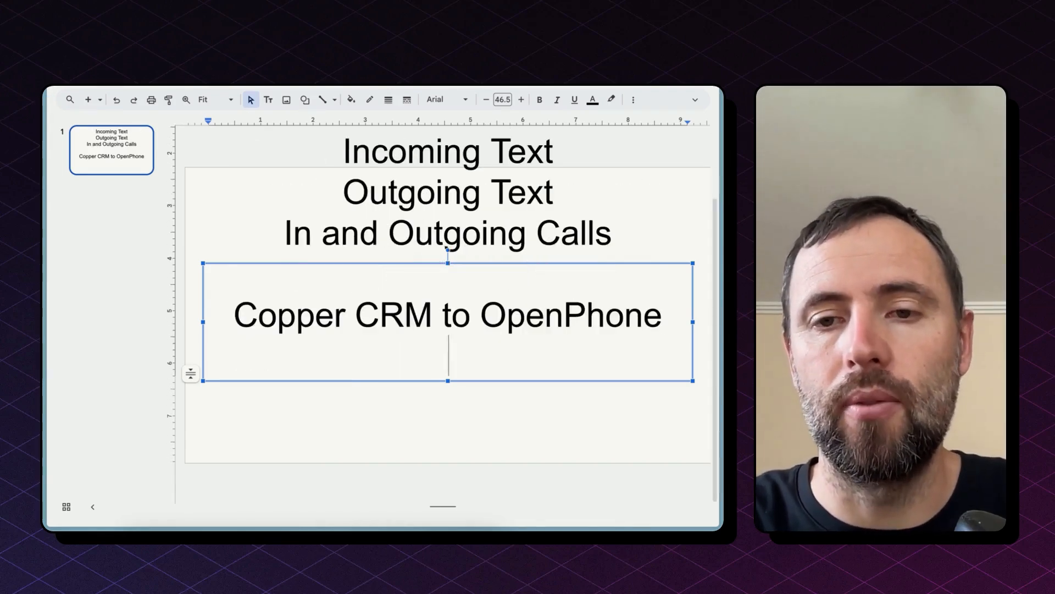
text(New Conta)
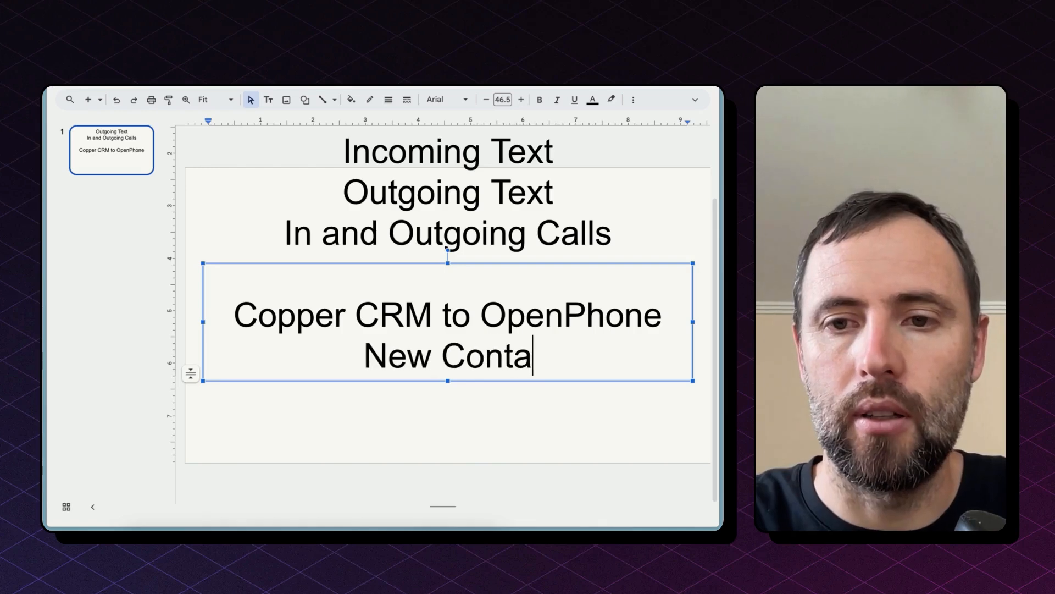
key(BackSpace)
key(BackSpace)
key(BackSpace)
key(BackSpace)
key(BackSpace)
text(Perso)
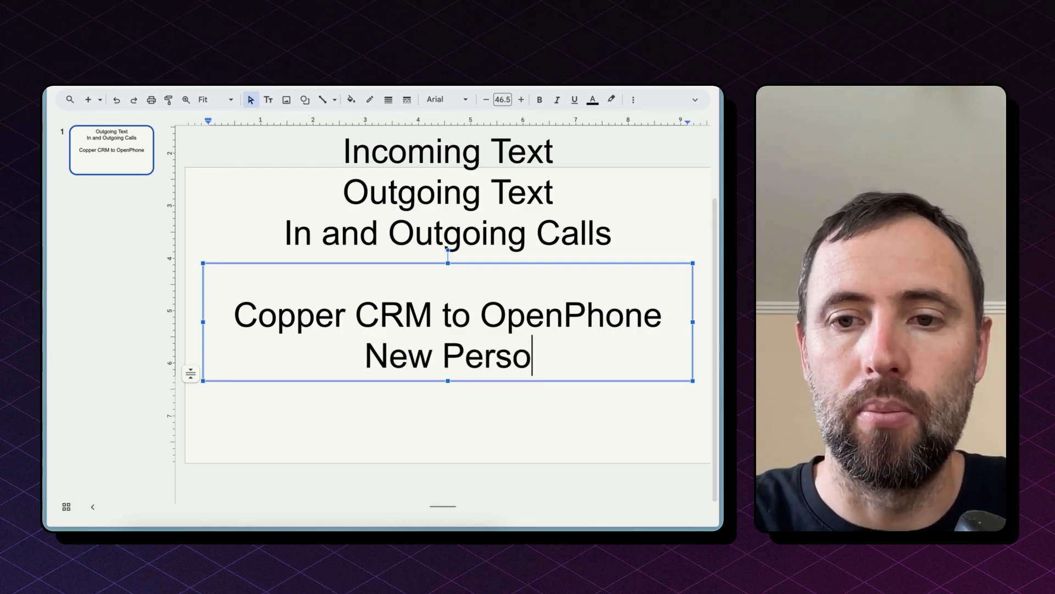
text(n to OP)
key(BackSpace)
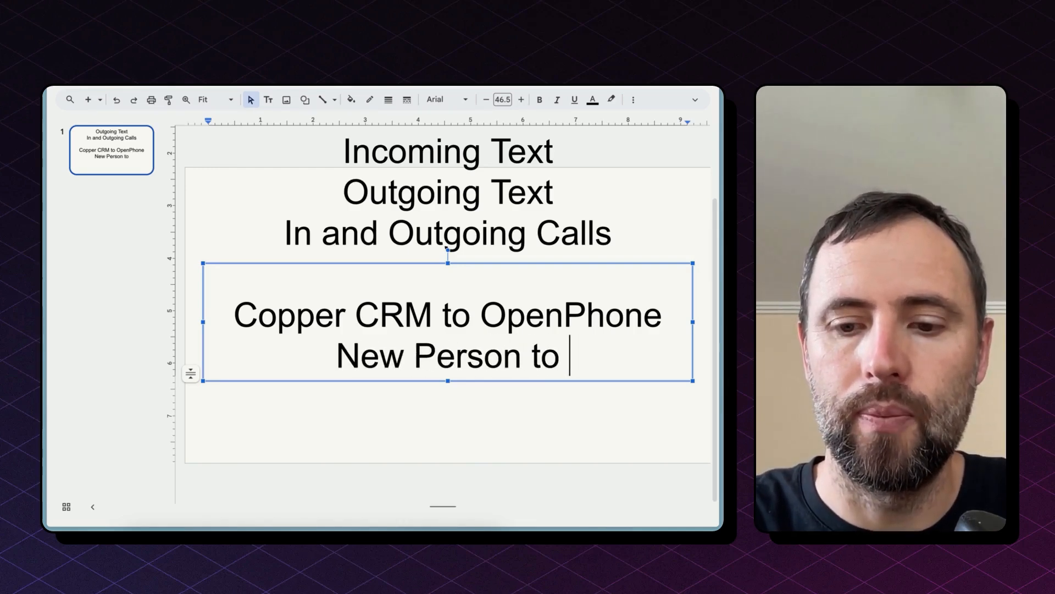
text(OP)
key(Return)
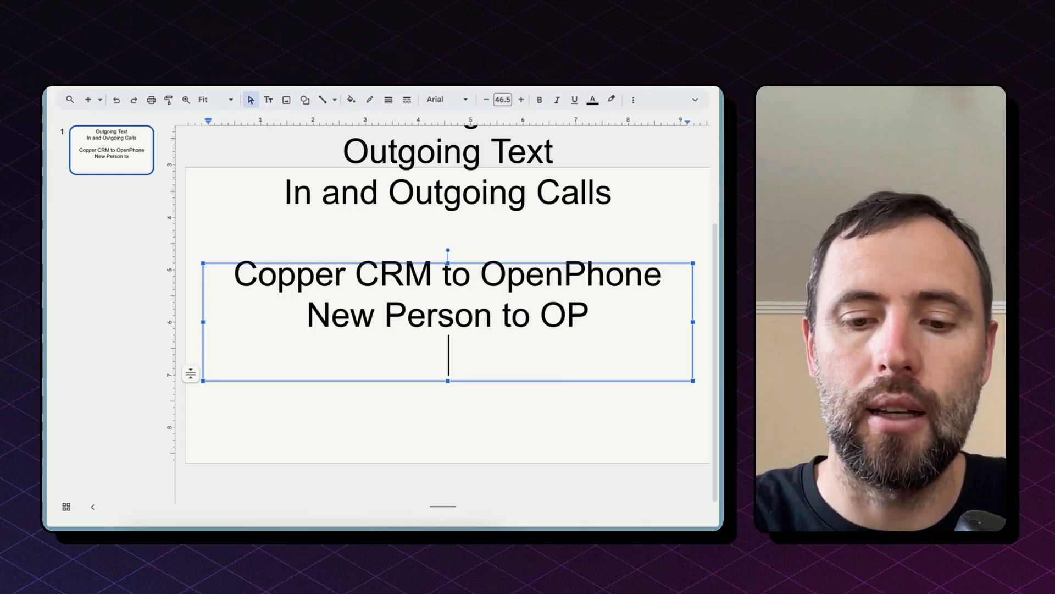
text(Updated Person)
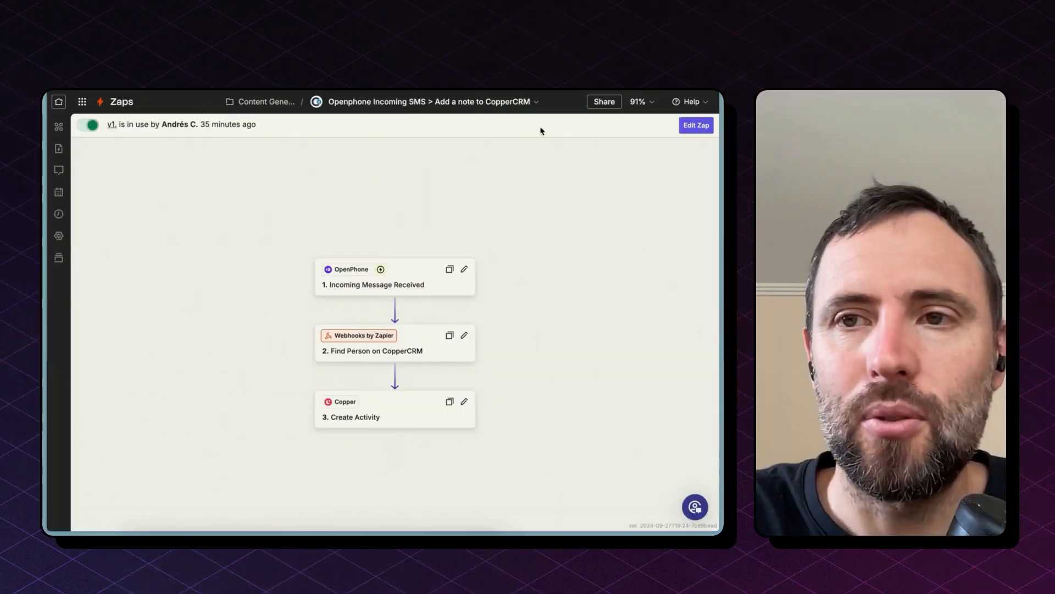
Zoom the OpenPhone Incoming SMS Zap to fit and open it for editing.
click(641, 102)
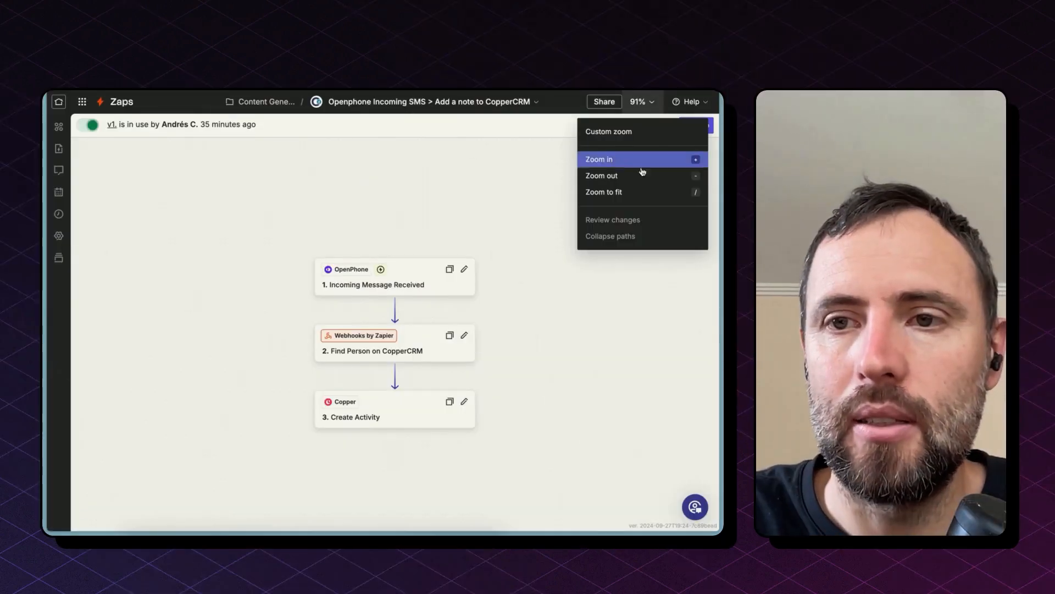
click(638, 192)
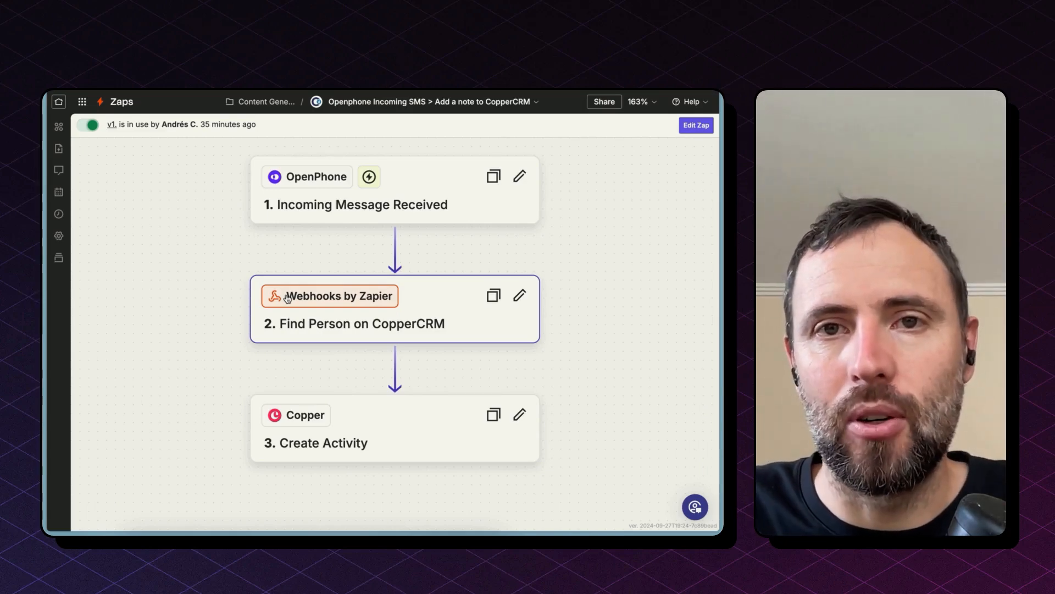
click(696, 125)
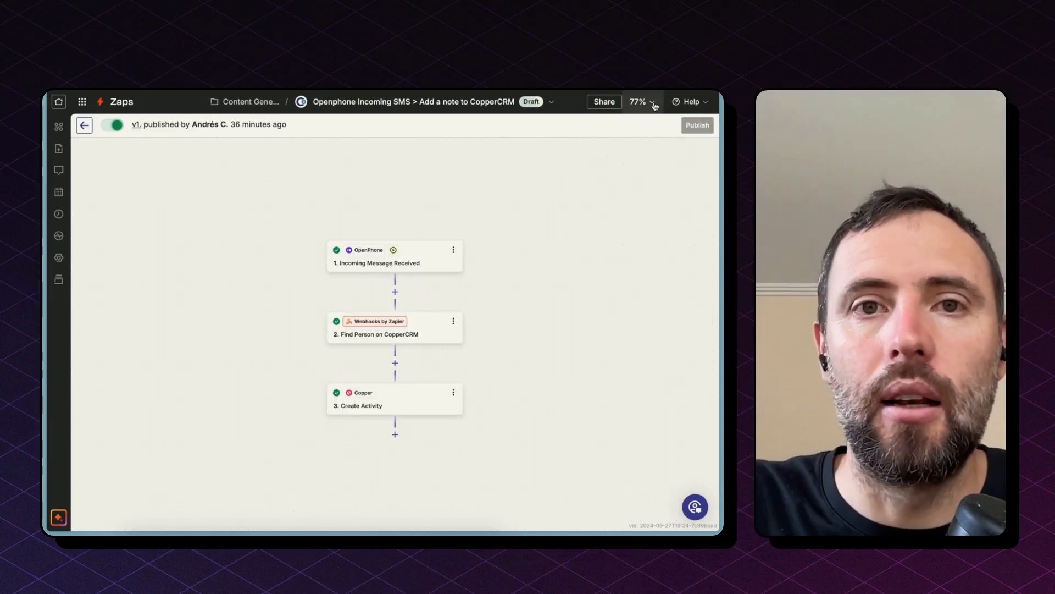
Zoom the editor to fit and open the OpenPhone trigger step.
click(641, 102)
click(650, 196)
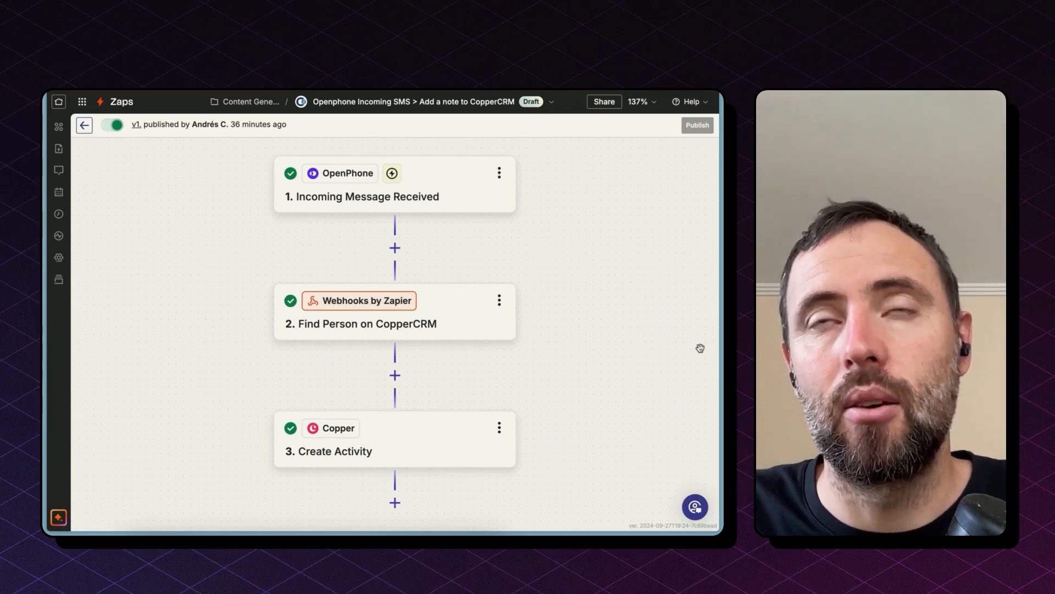
click(445, 204)
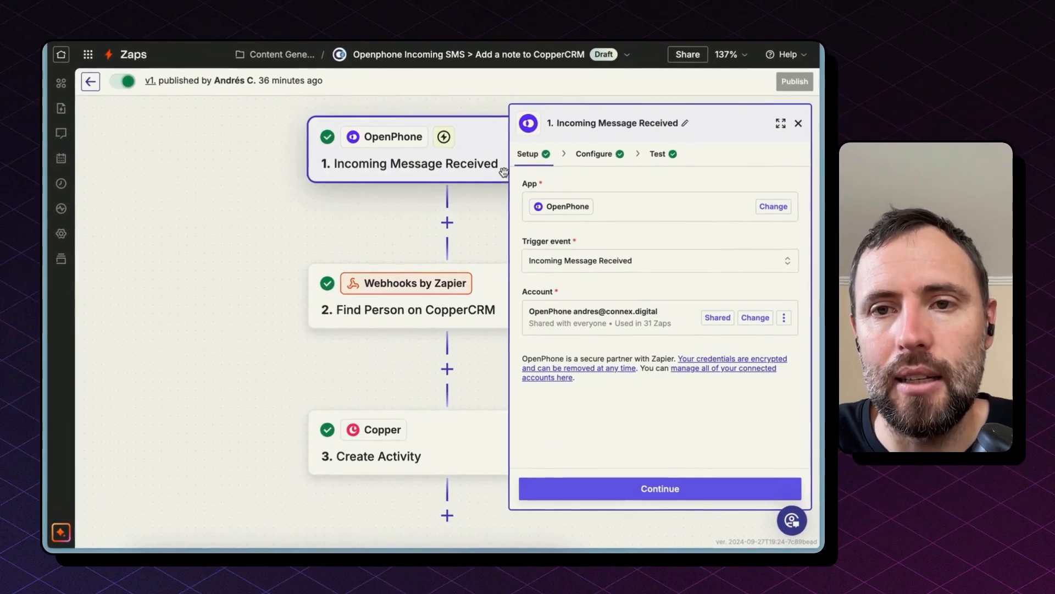
mouse_move(576, 215)
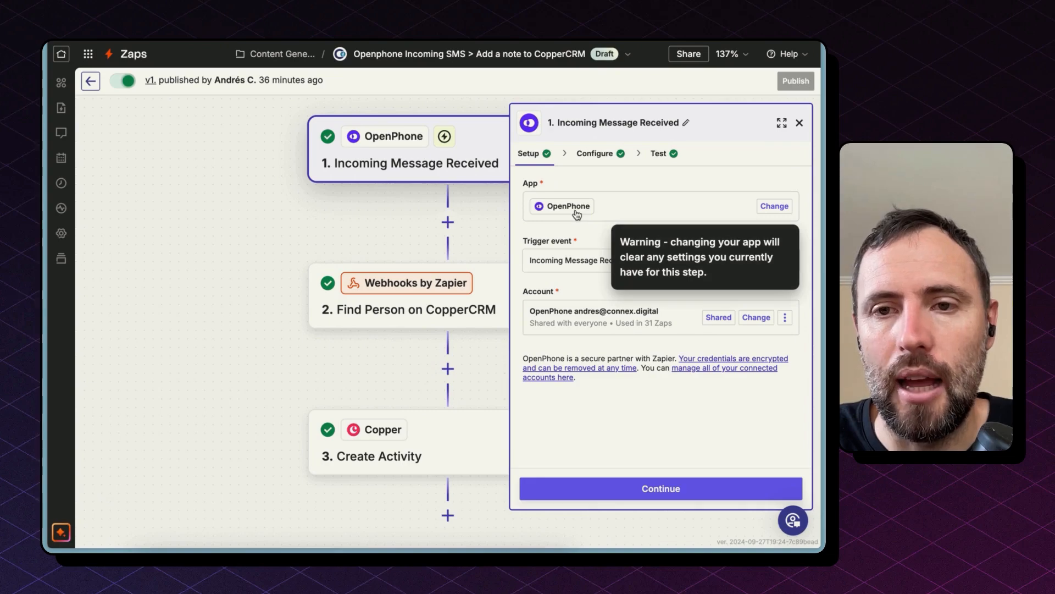
Keep the trigger event as Incoming Message Received and continue through setup and configuration to testing.
click(594, 262)
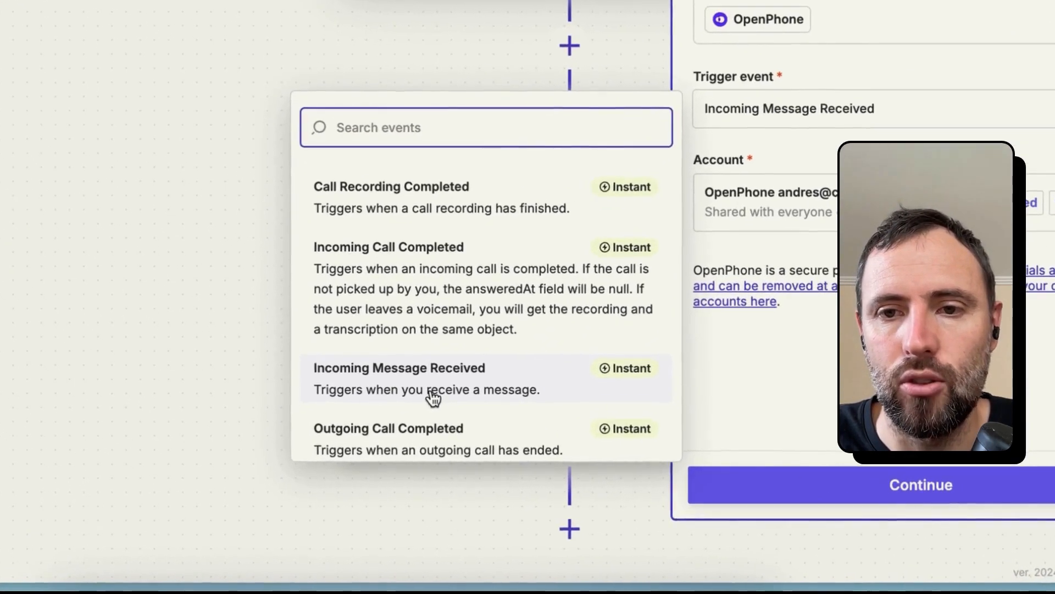
click(433, 397)
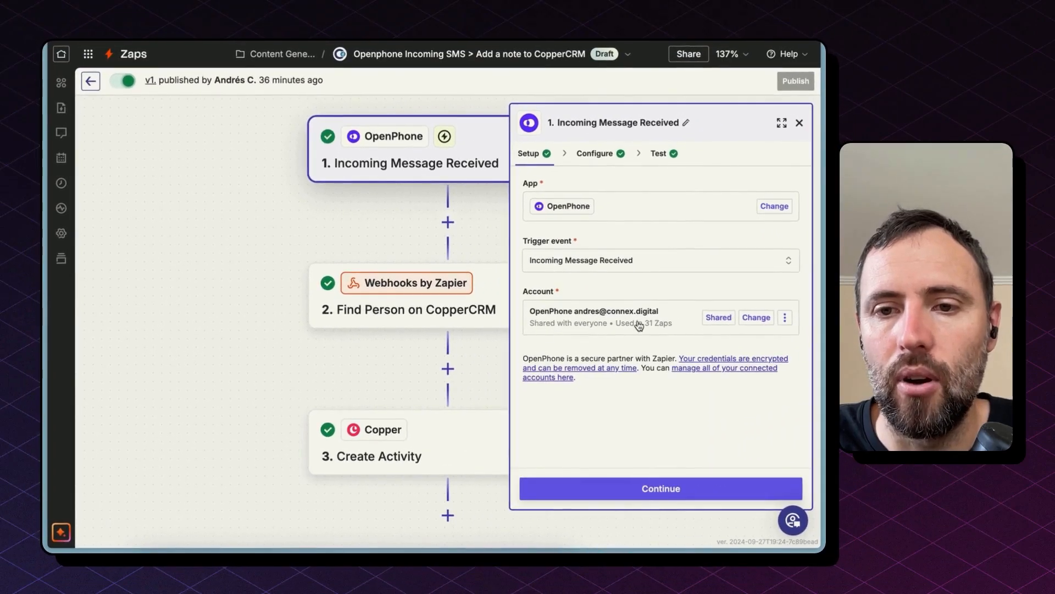
click(686, 487)
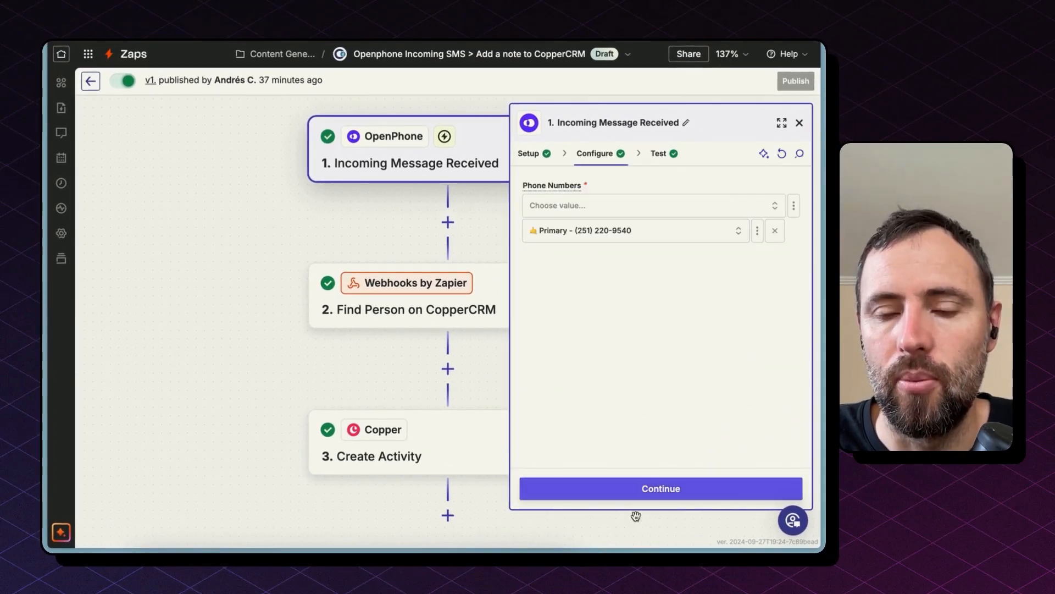
click(638, 492)
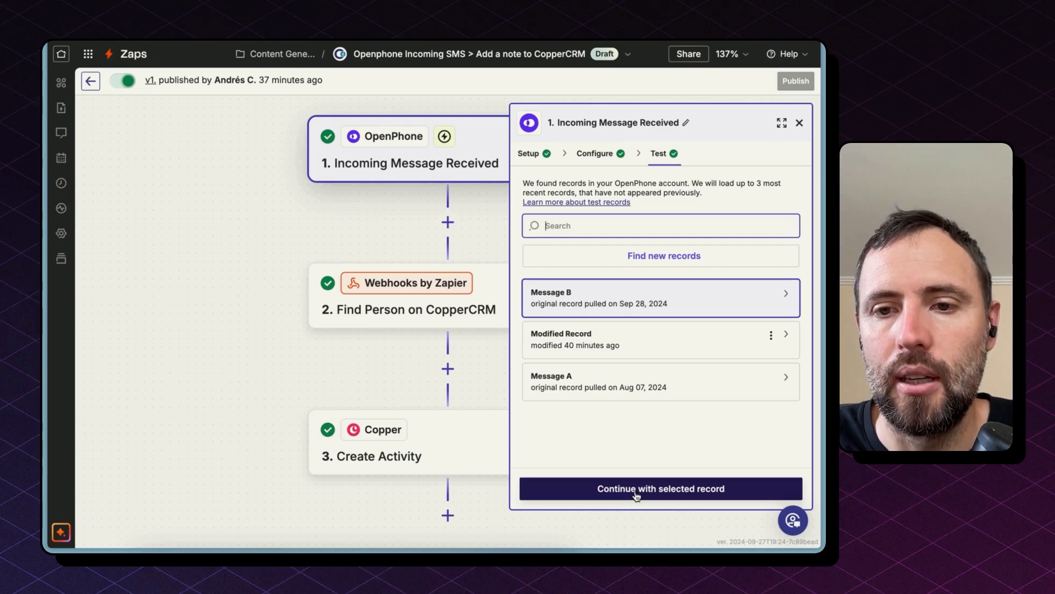
Open the Message B test record and review its fields such as body and direction.
click(627, 308)
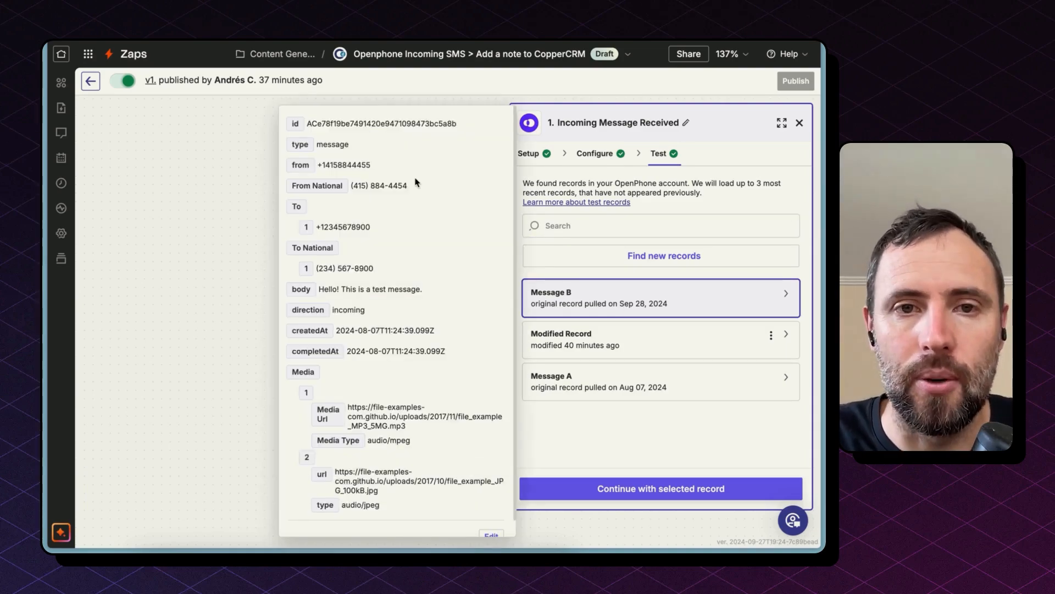
double_click(347, 165)
double_click(356, 225)
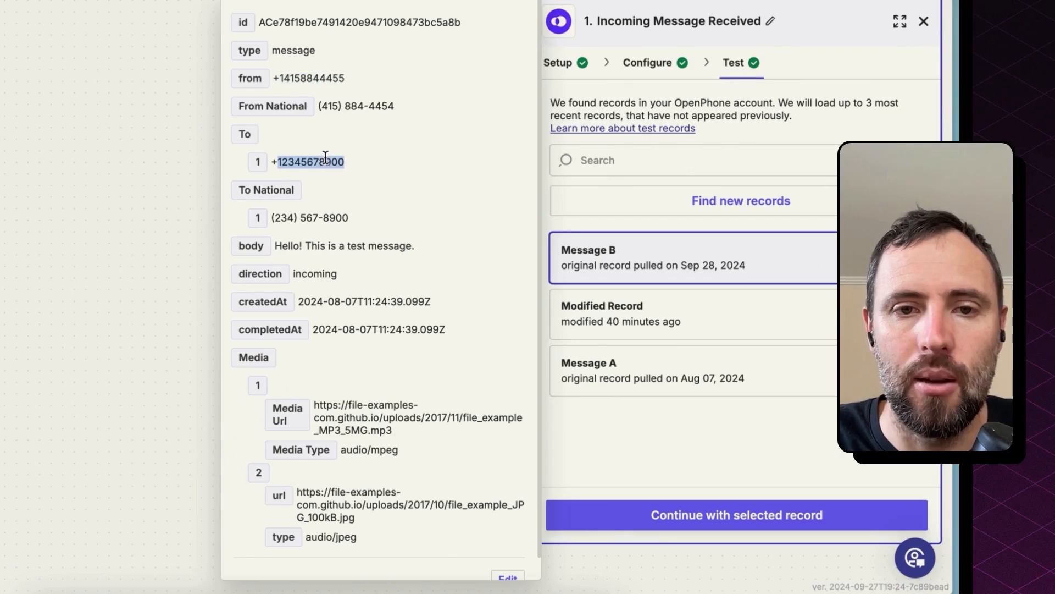
triple_click(290, 246)
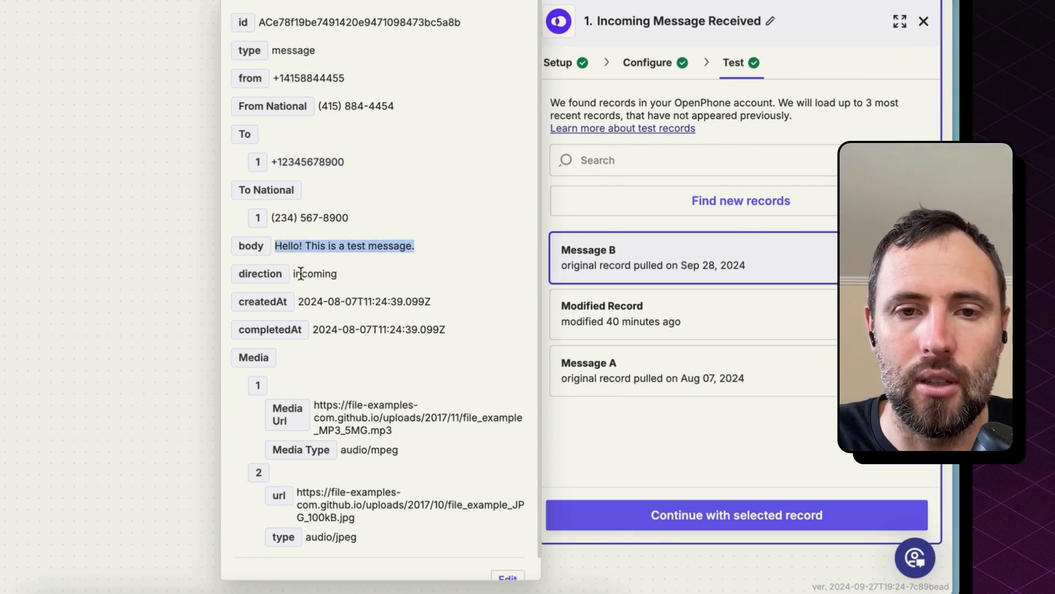
double_click(301, 273)
scroll(363, 368, down, 1)
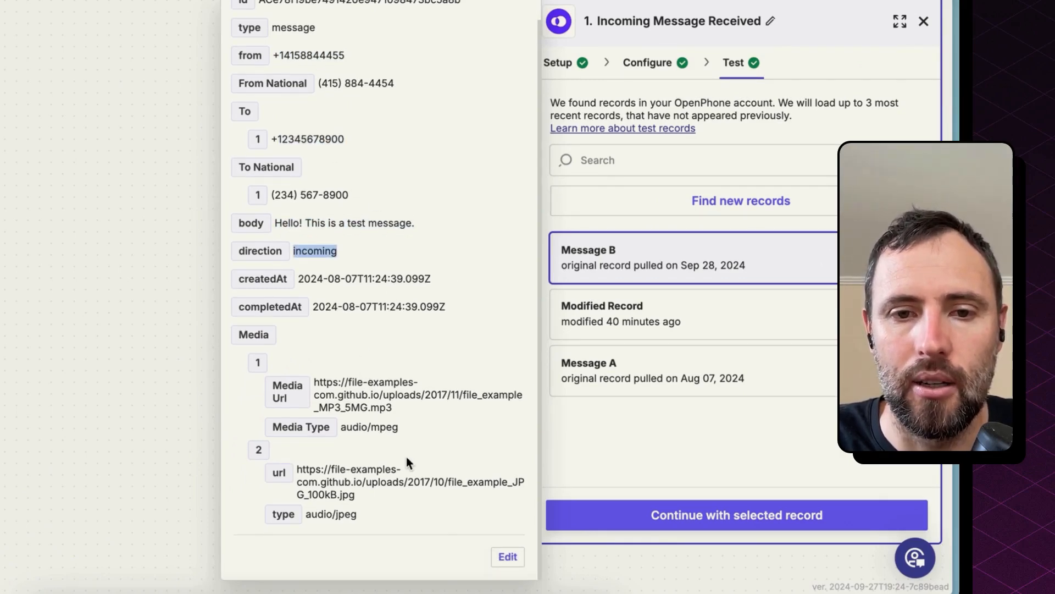
scroll(356, 113, up, 1)
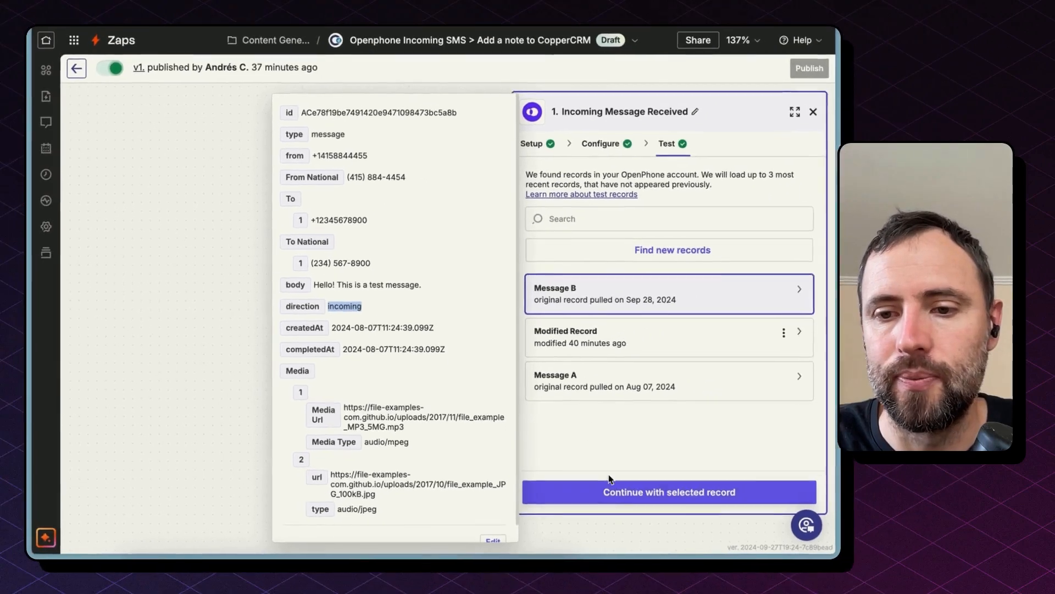
Continue with the selected record to the Find Person on CopperCRM webhook step and review its POST method.
click(612, 490)
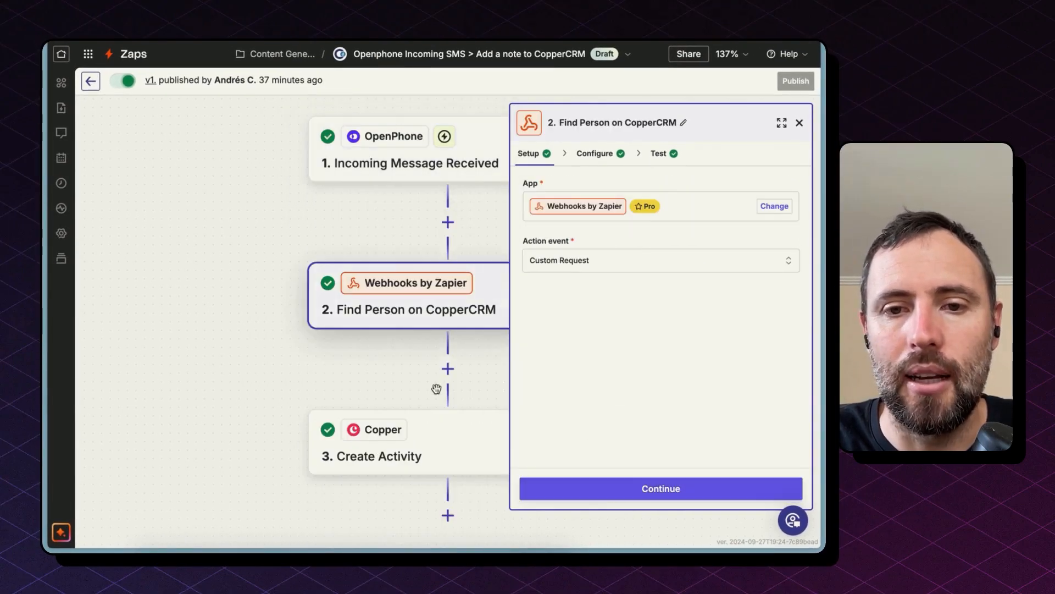
drag(438, 389, 335, 382)
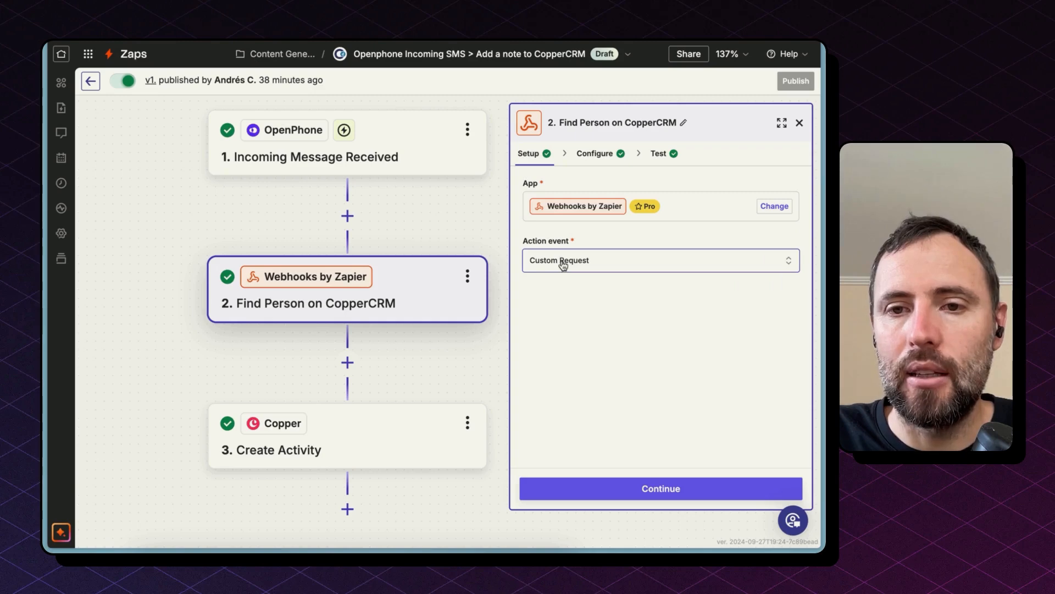
click(587, 158)
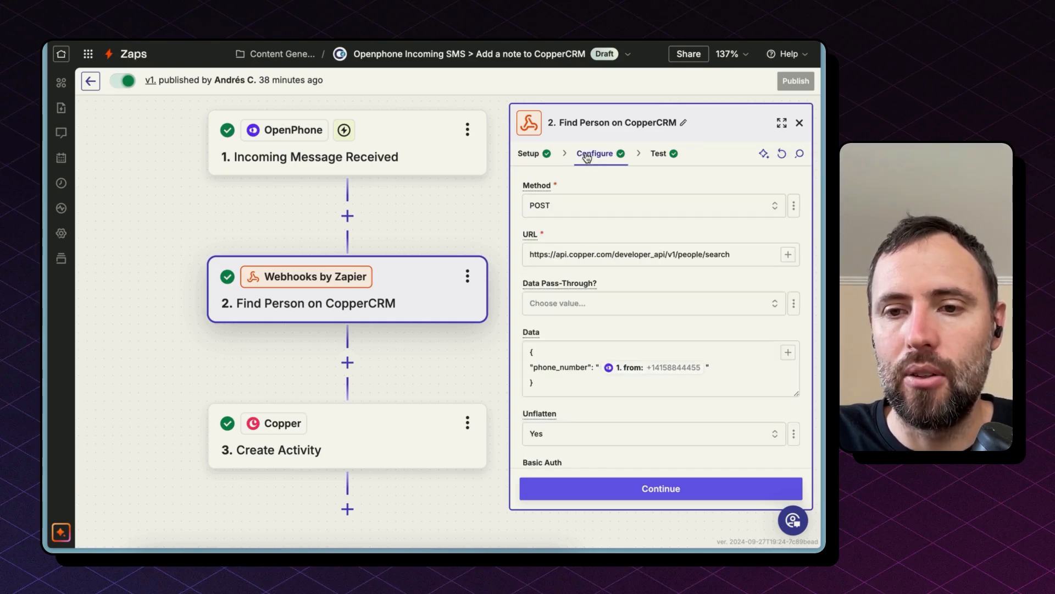
click(547, 208)
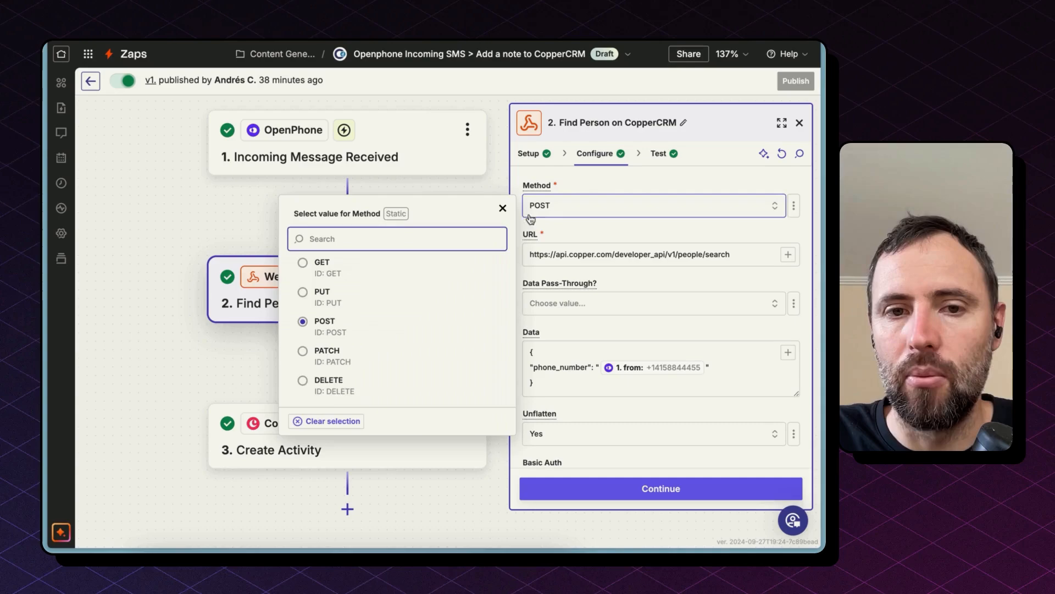
click(435, 325)
Examine the webhook's Copper people search URL and the Data body mapping phone_number to the trigger's from field.
triple_click(537, 253)
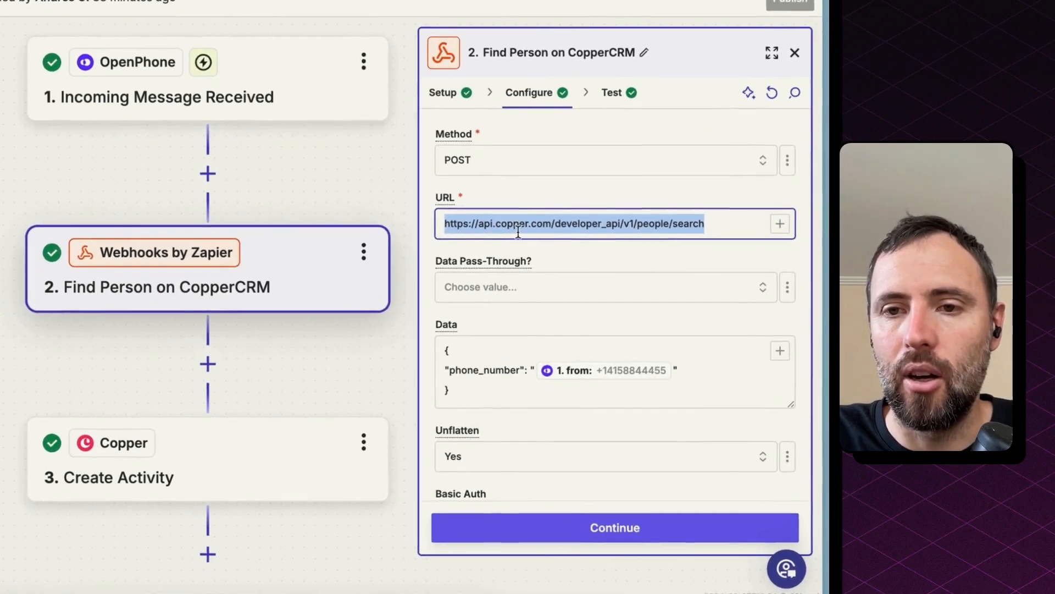
click(624, 227)
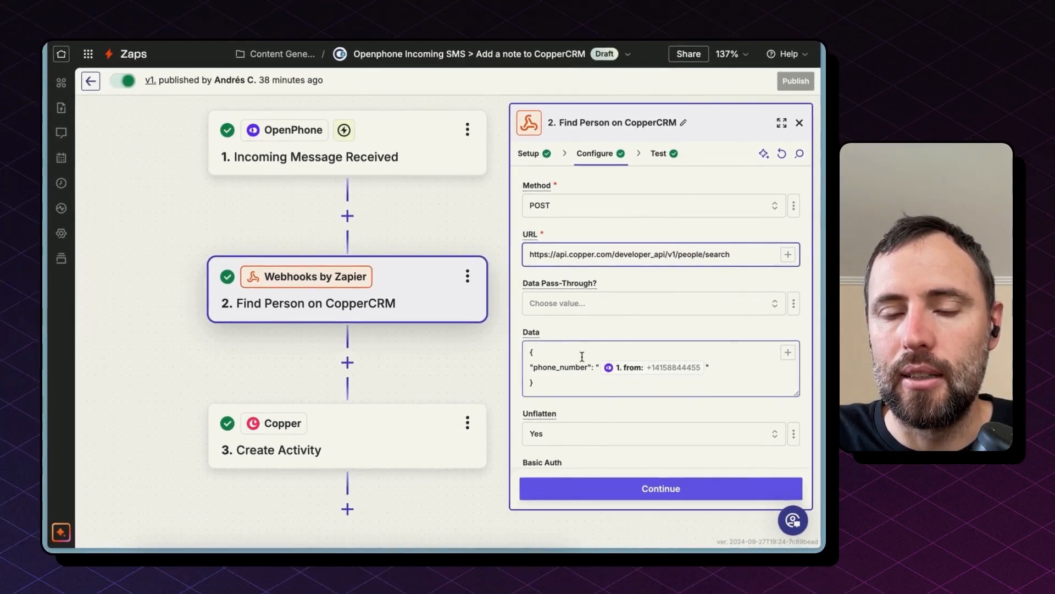
click(582, 356)
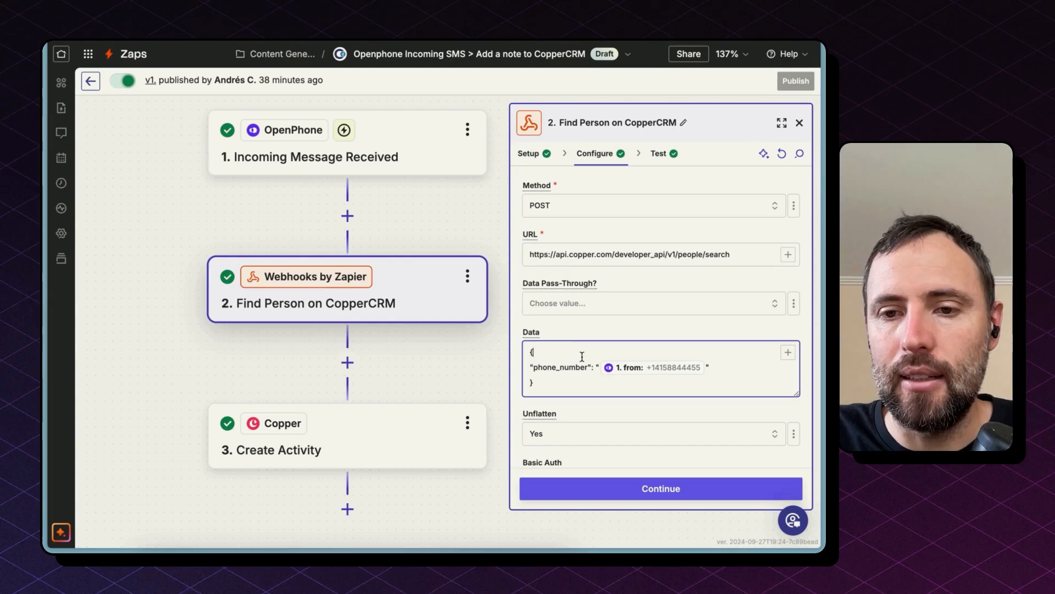
double_click(538, 372)
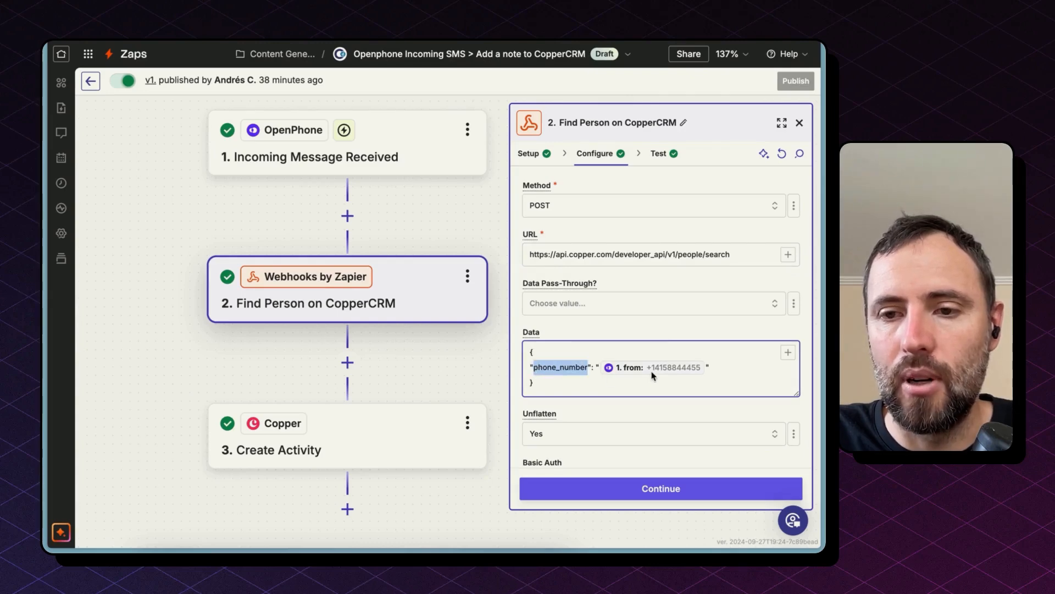
click(675, 372)
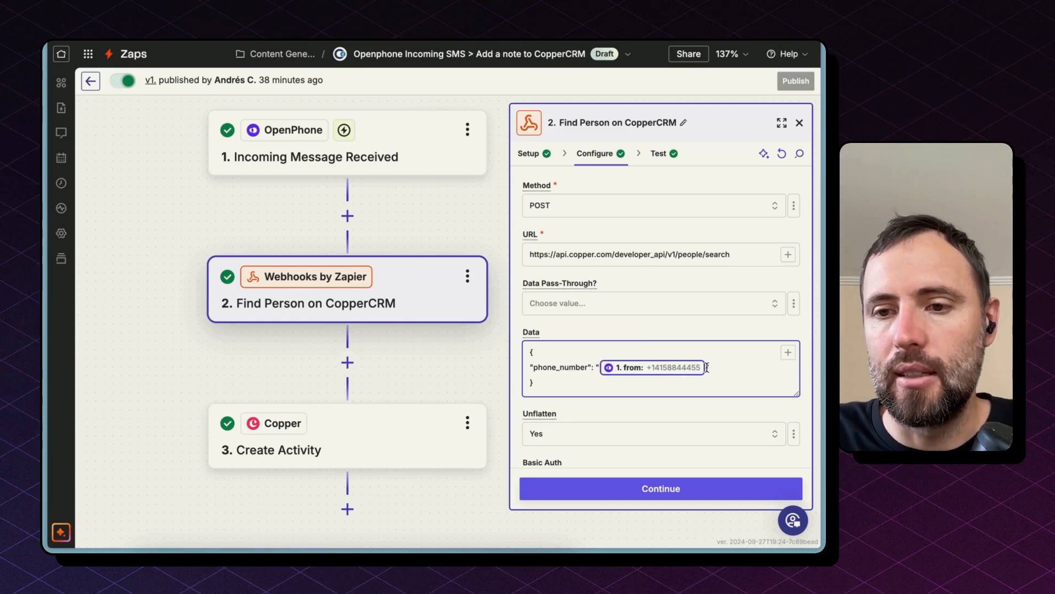
scroll(659, 352, down, 4)
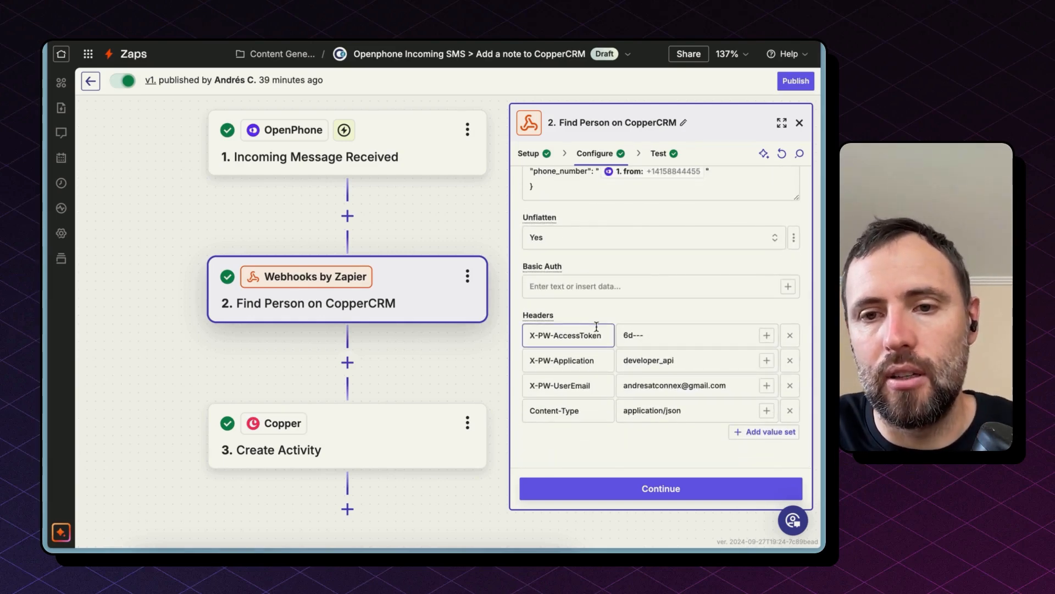
Inspect the webhook headers for the access token, application and user email values.
double_click(652, 334)
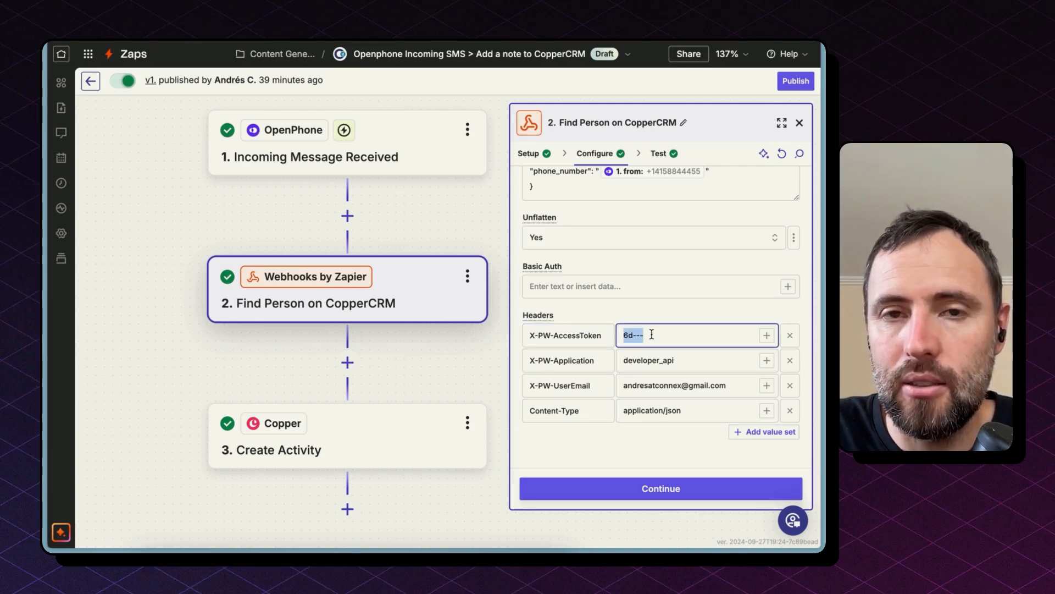
triple_click(650, 388)
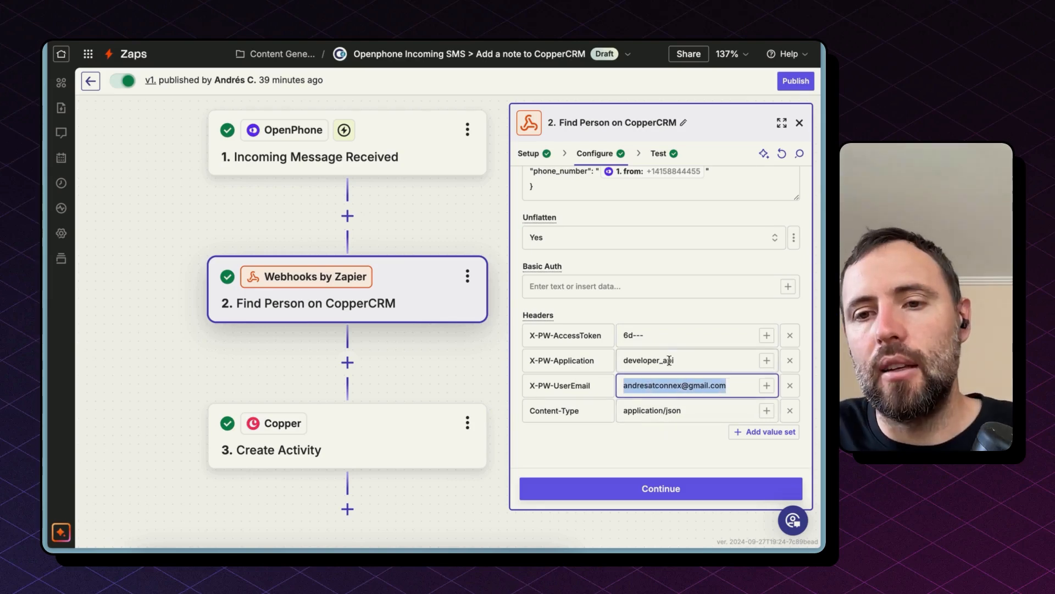
double_click(665, 336)
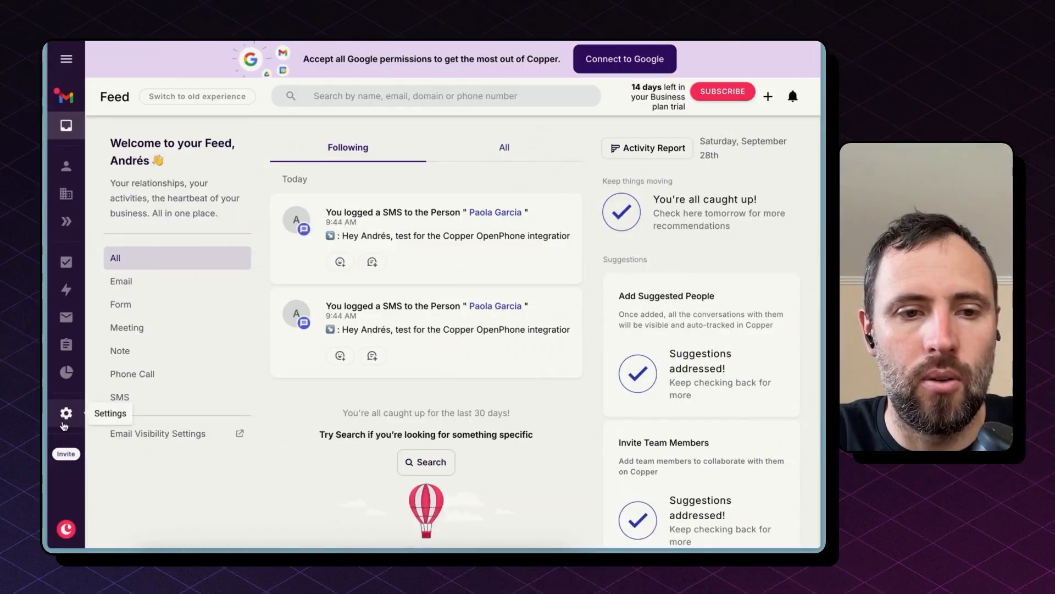
In Copper settings, open API Keys and generate a new API key for the webhook's access token.
click(65, 423)
scroll(160, 370, down, 10)
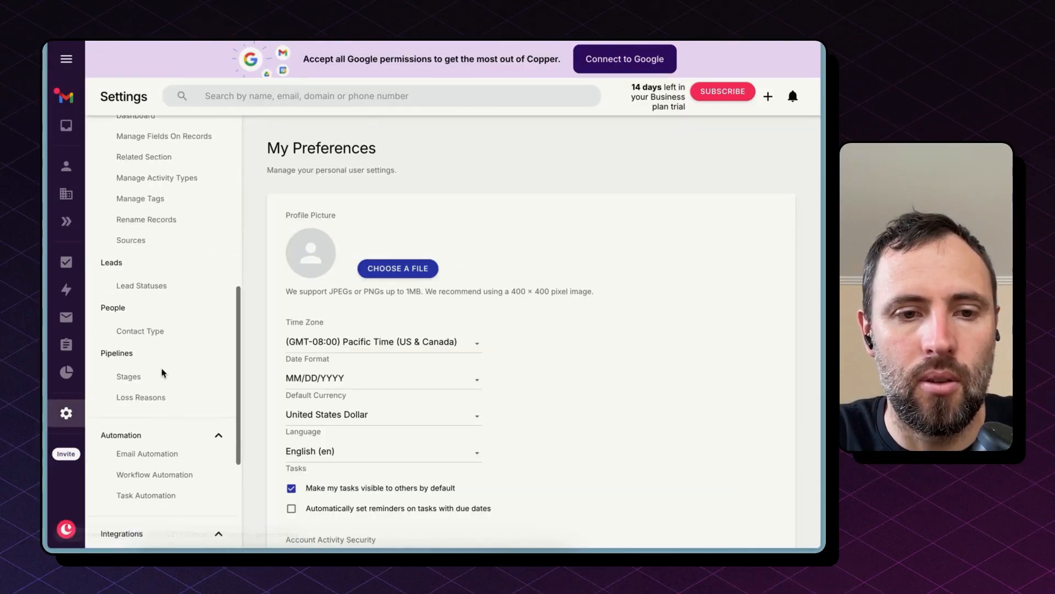
click(139, 377)
click(339, 324)
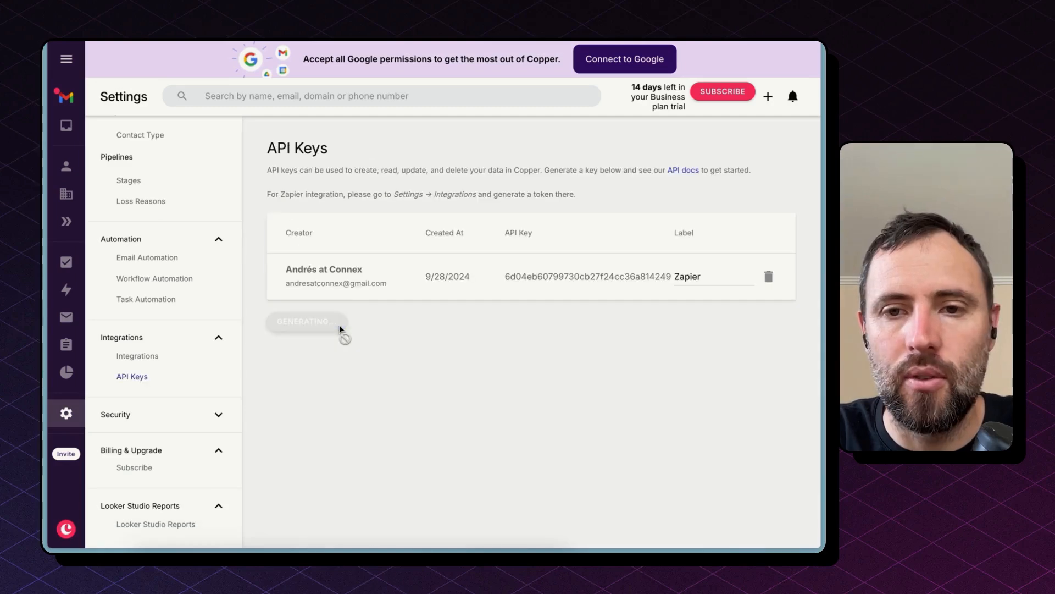
double_click(580, 319)
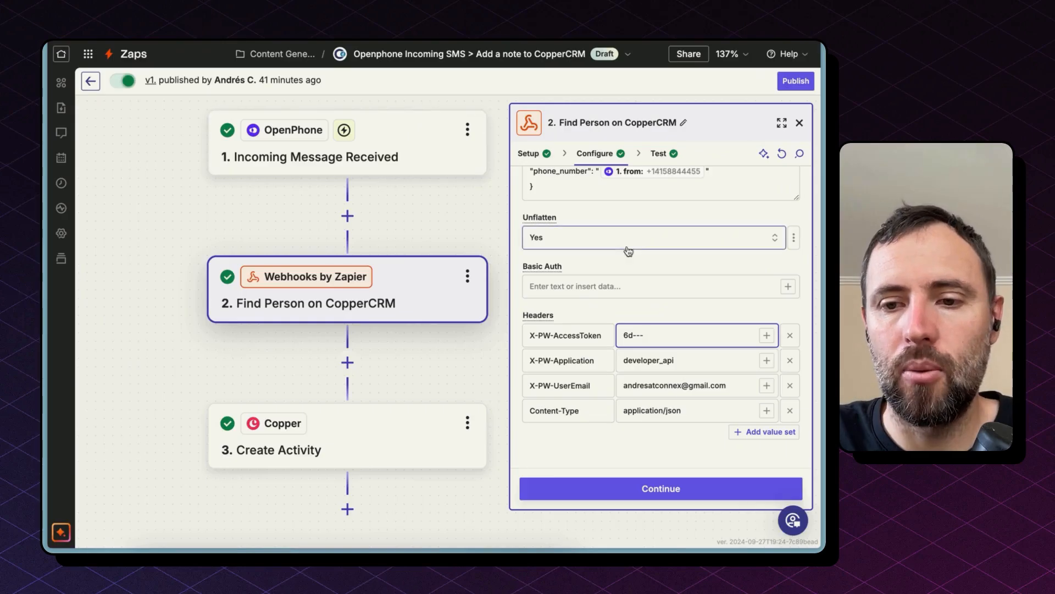
Continue to the Copper Create Activity step, keep Create Activity as the action event and continue.
click(659, 491)
click(705, 497)
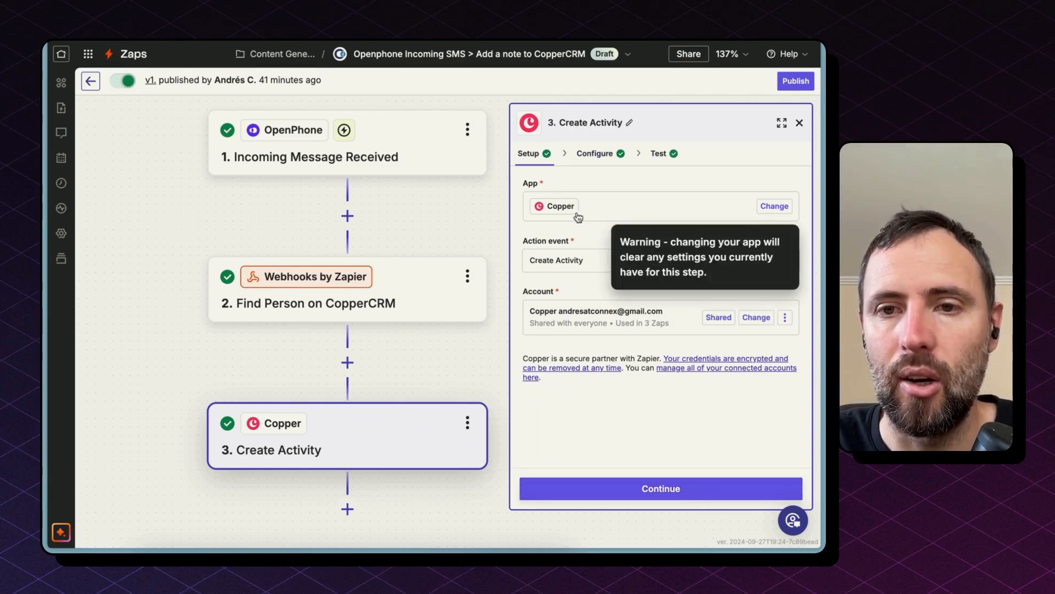
click(551, 260)
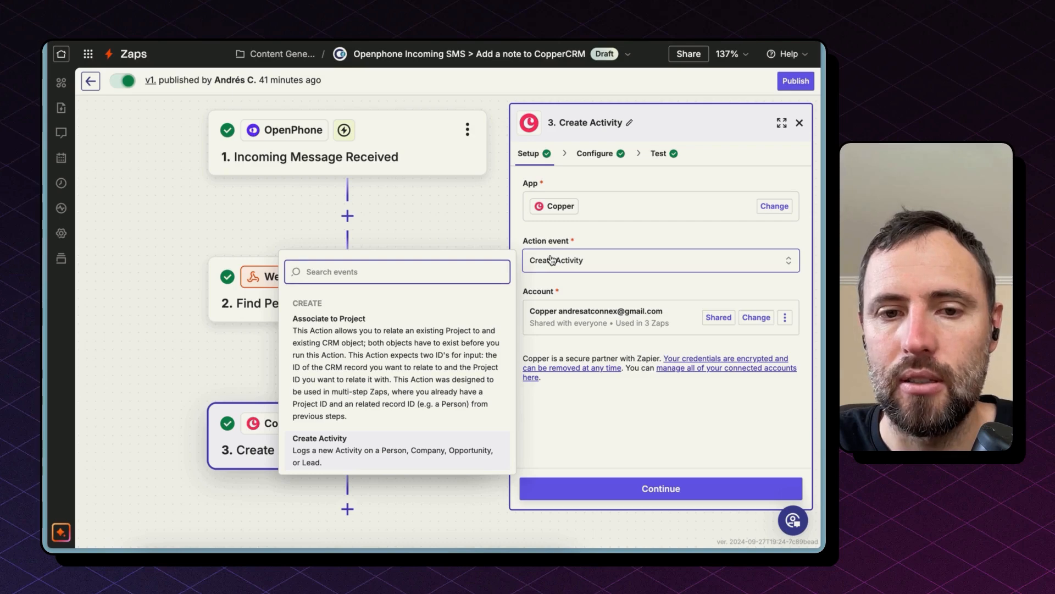
click(431, 447)
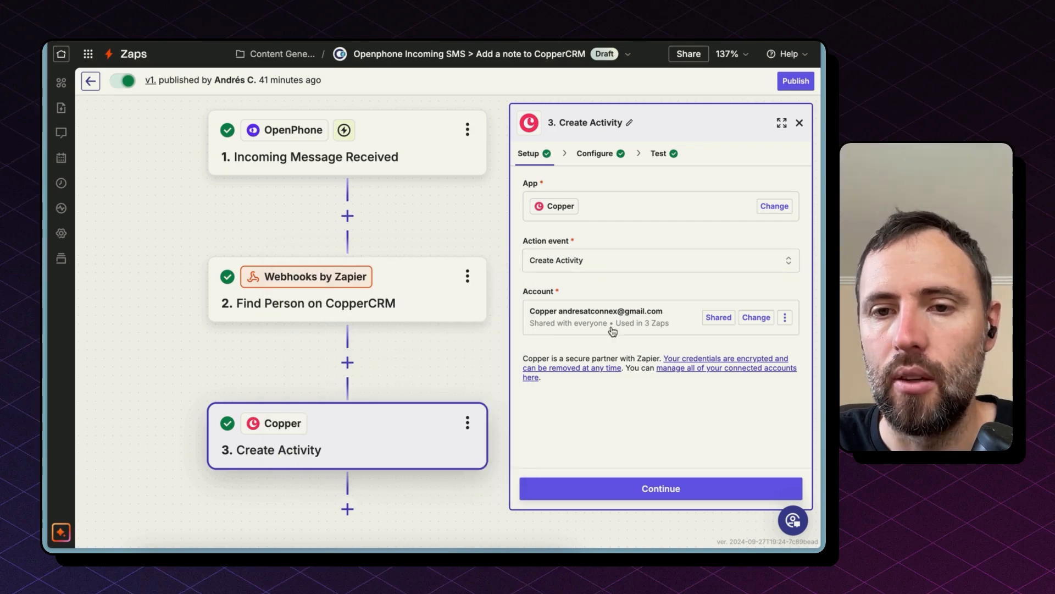
click(604, 493)
Review the Activity Type options with SMS selected and open the Activity Date field.
click(592, 207)
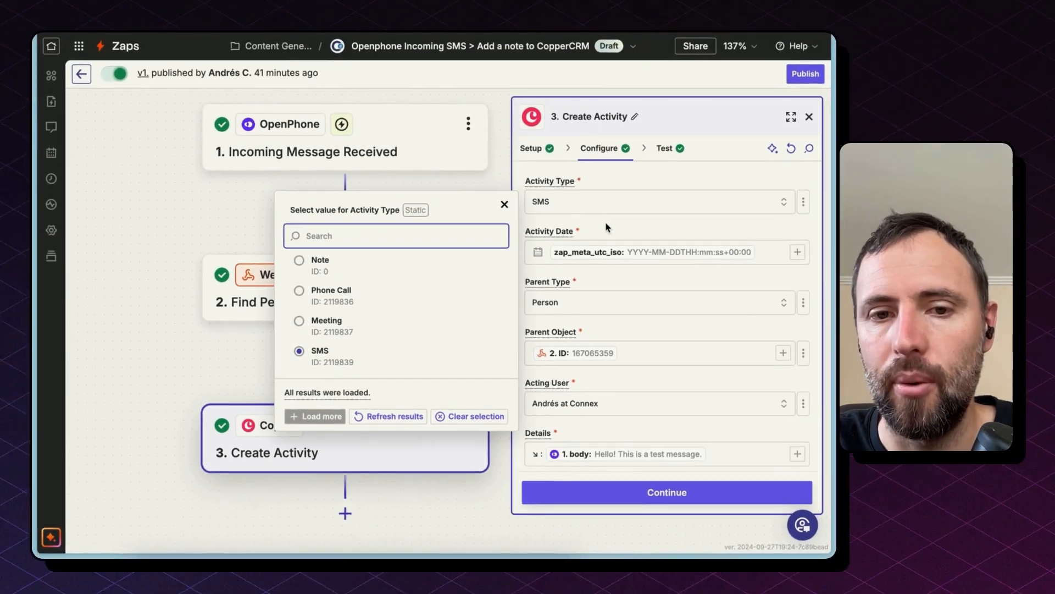
click(727, 132)
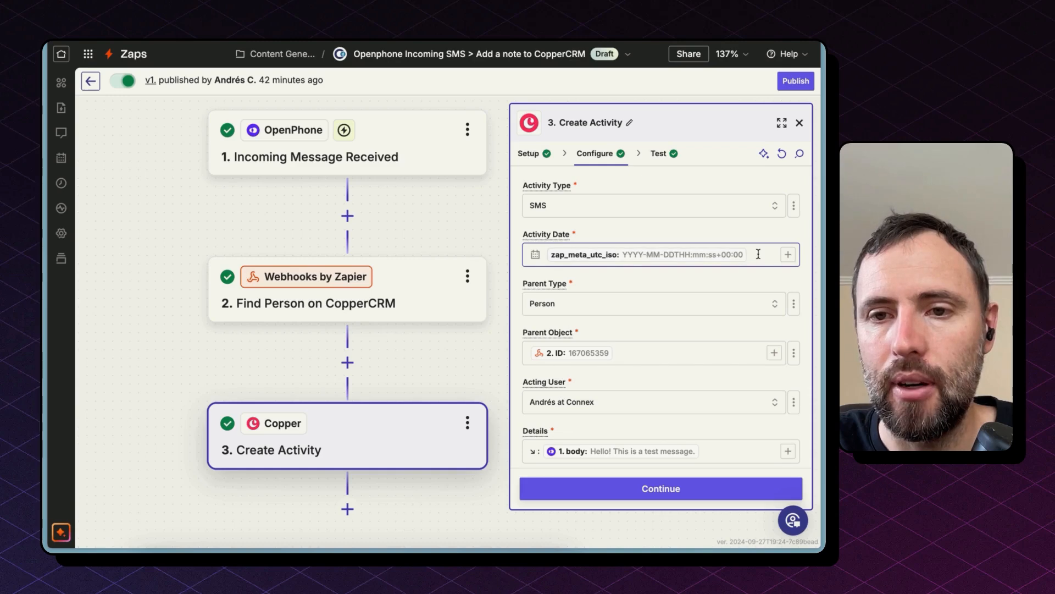
click(562, 256)
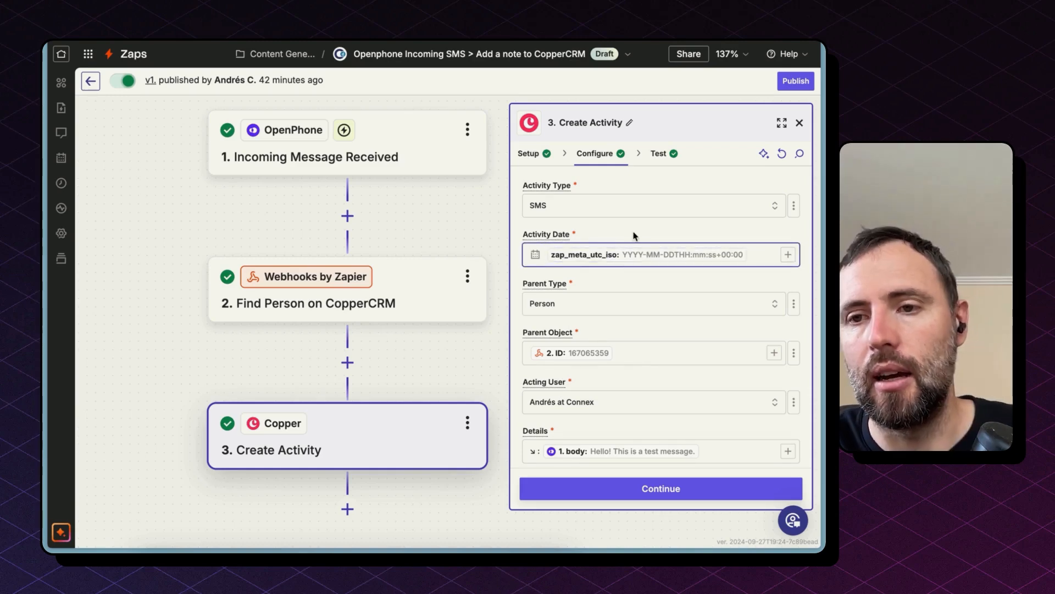
Open a new browser tab and search for zapier time date.
key(super+t)
text(za)
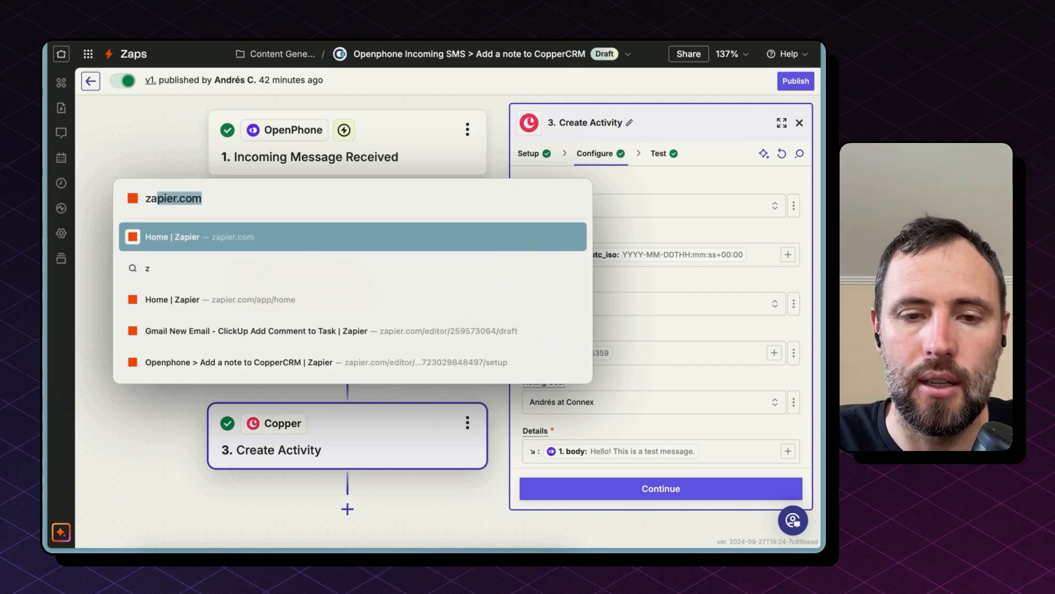
text(pier time date)
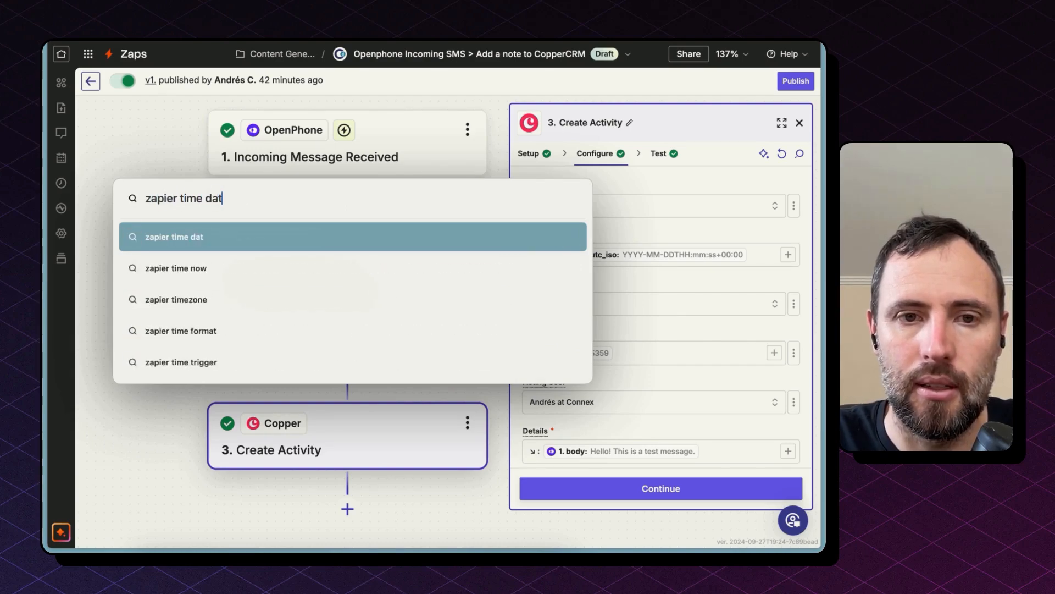
key(Return)
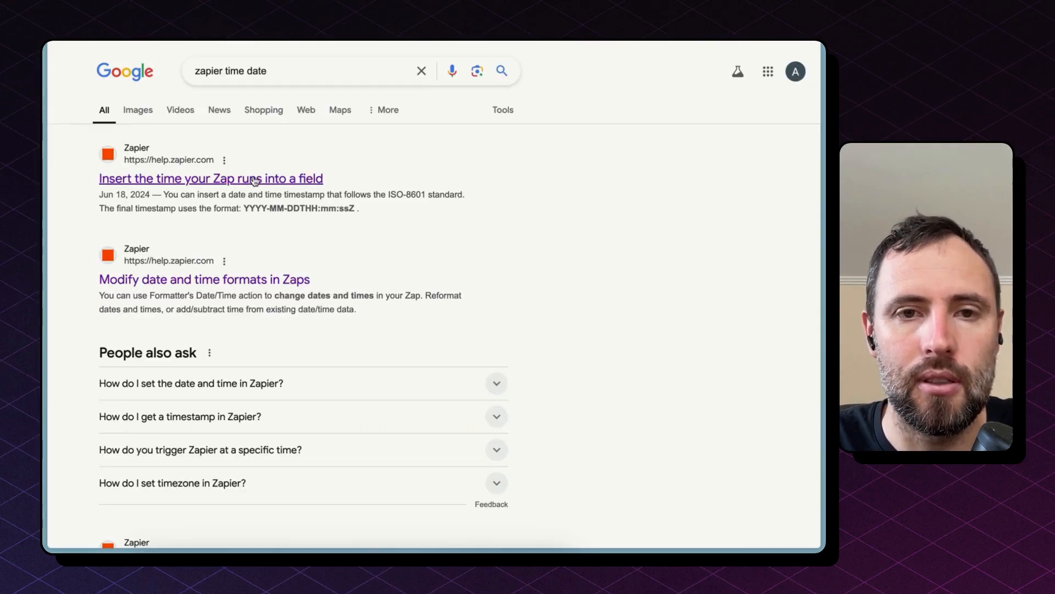
Open the Zapier help article on inserting the Zap run time and read its ISO-8601 timestamp commands.
click(255, 180)
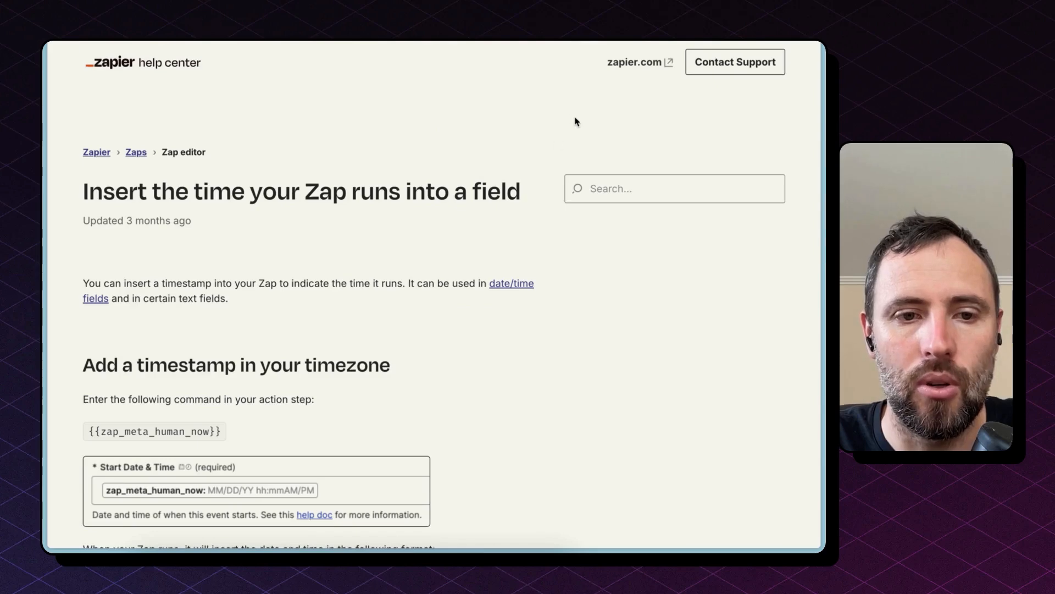
triple_click(102, 366)
scroll(118, 391, down, 10)
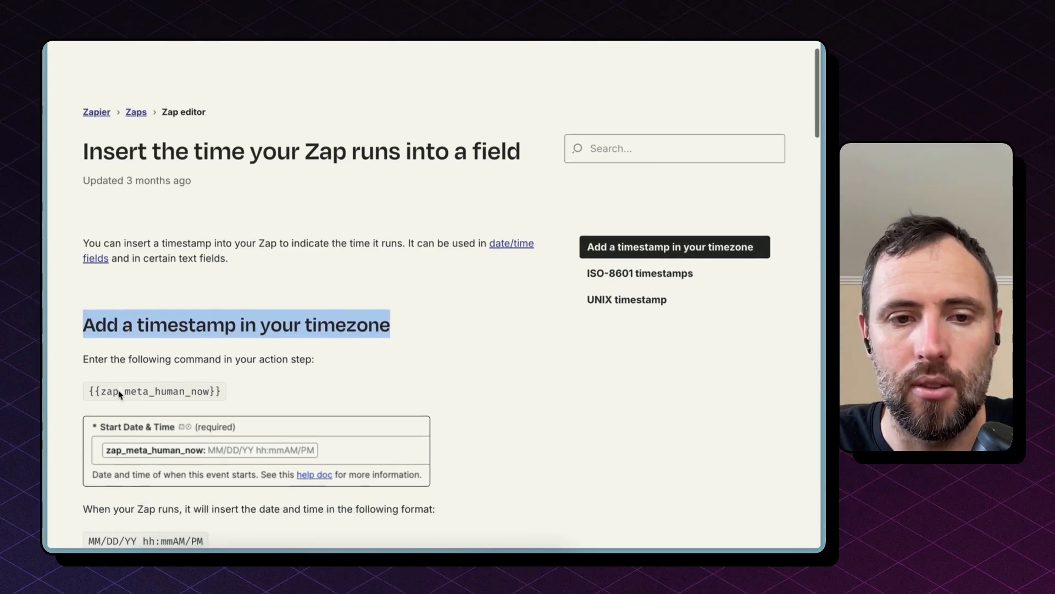
scroll(118, 395, down, 2)
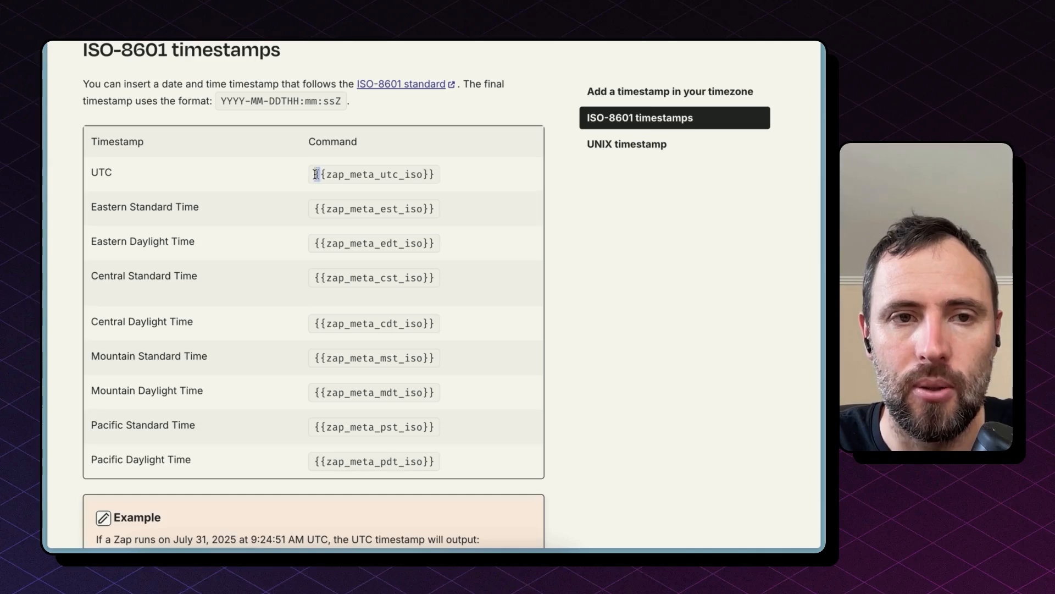
drag(316, 174, 429, 169)
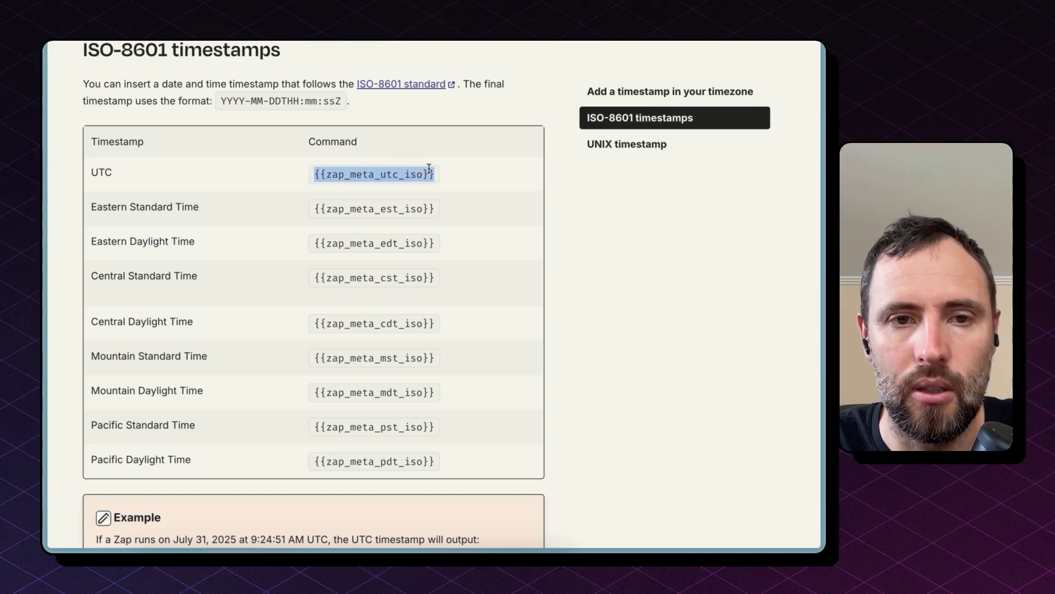
triple_click(337, 209)
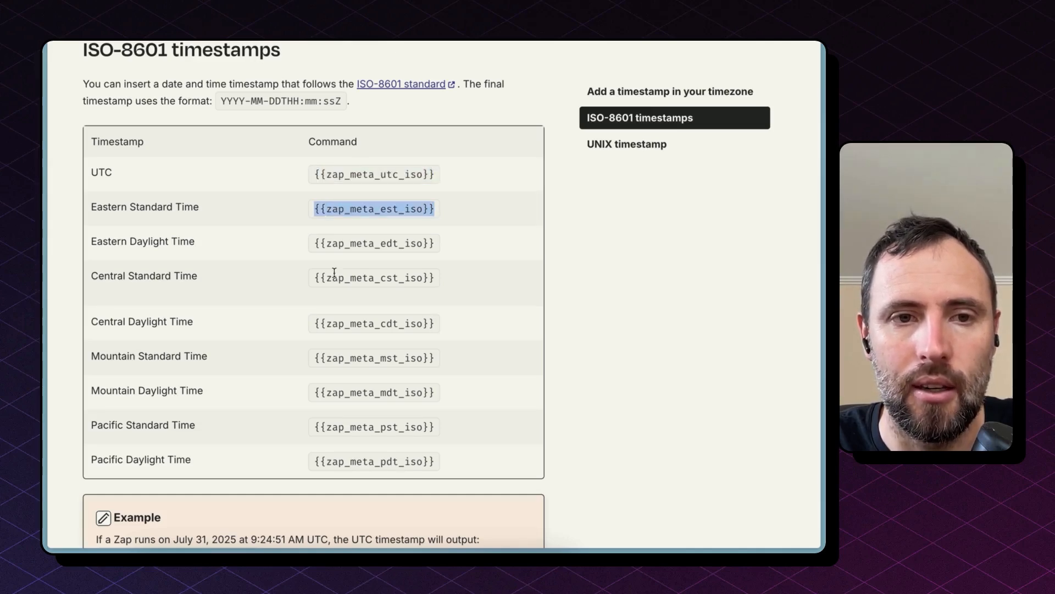
scroll(346, 445, down, 3)
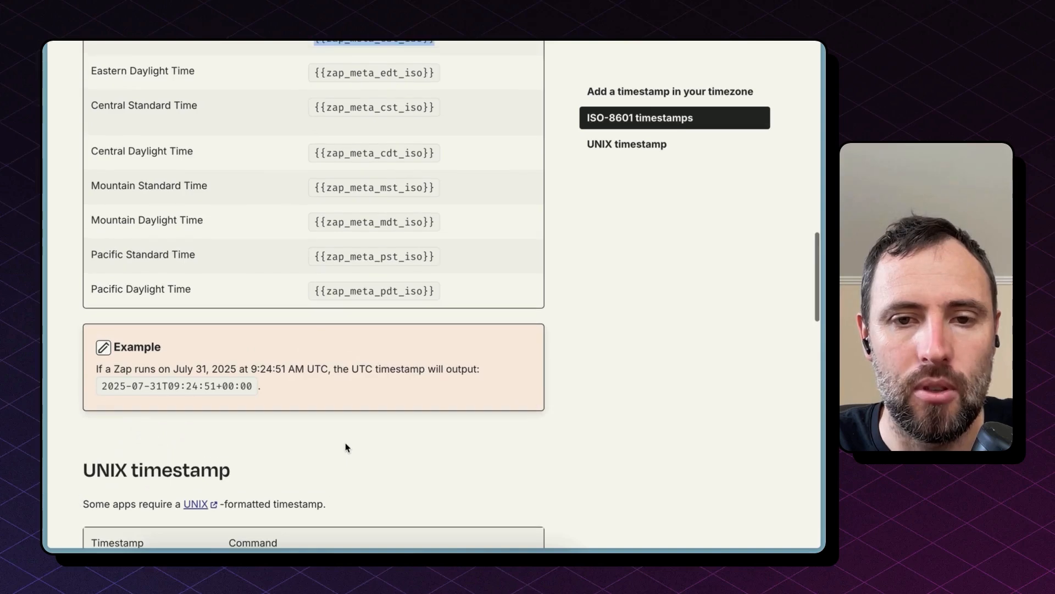
scroll(345, 447, down, 4)
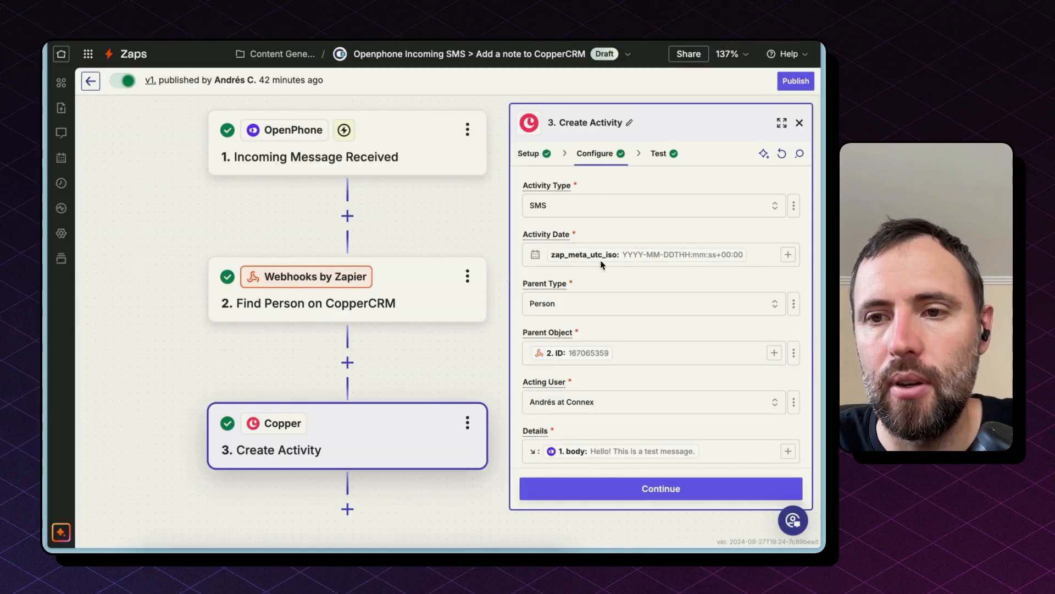
Return to the Create Activity step and review the Parent Type options, keeping Person.
click(760, 250)
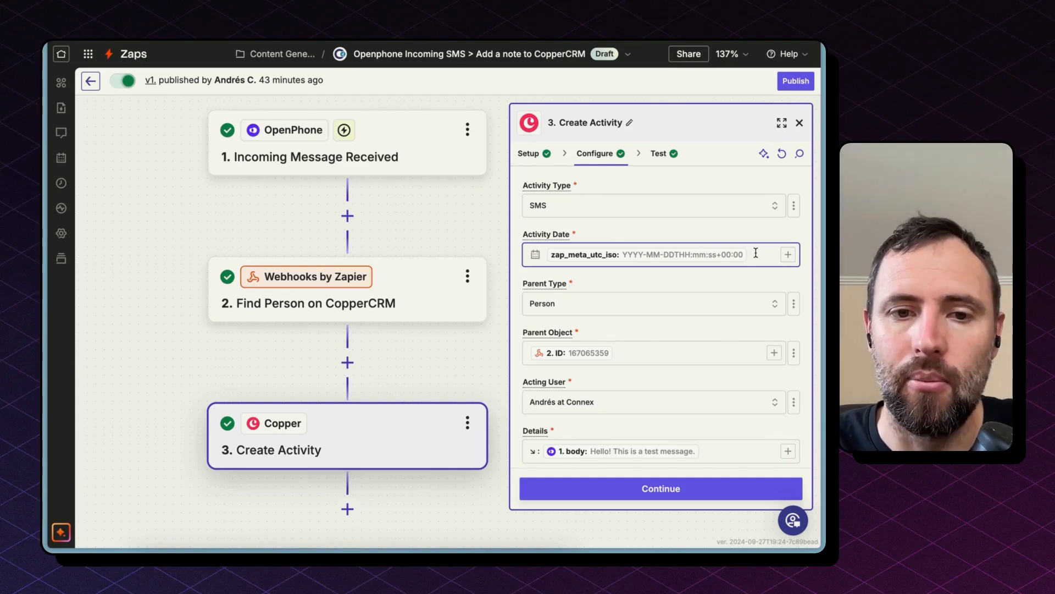
click(537, 302)
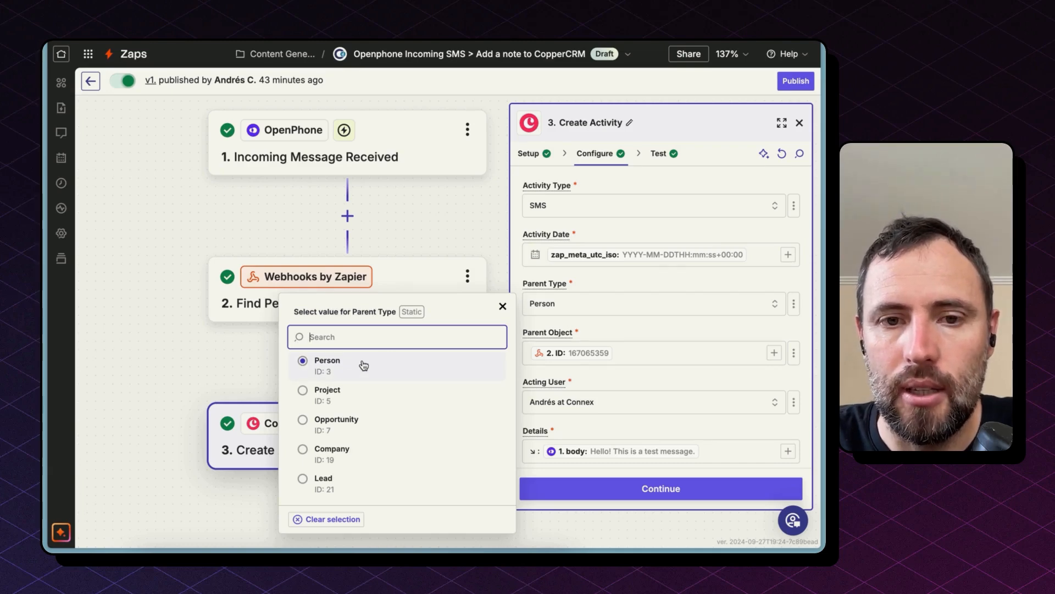
click(614, 334)
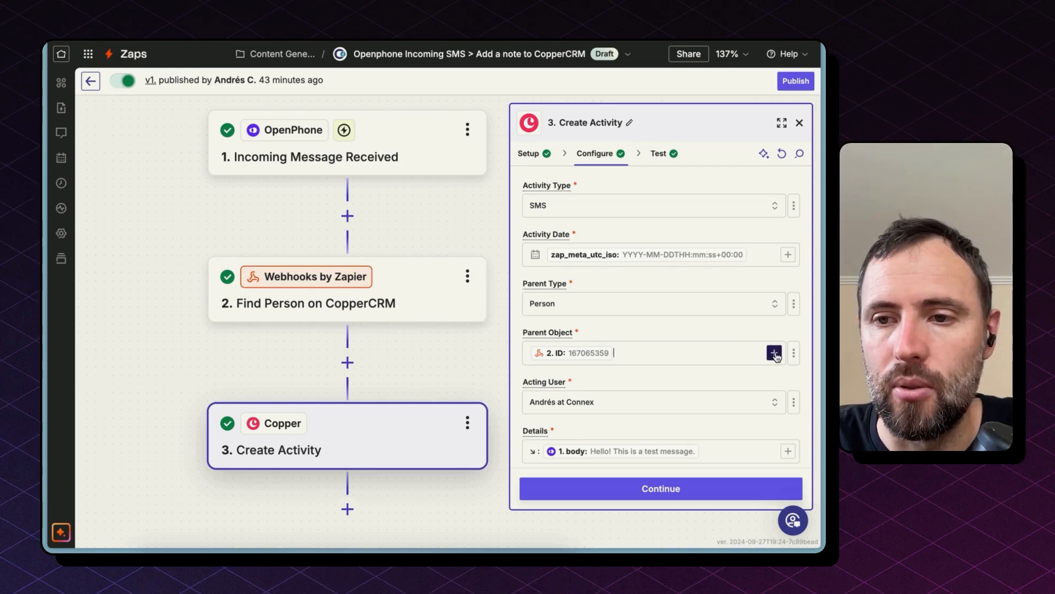
Review the Parent Object mapping to the Find Person ID and the Details field mapped to the message body.
click(794, 353)
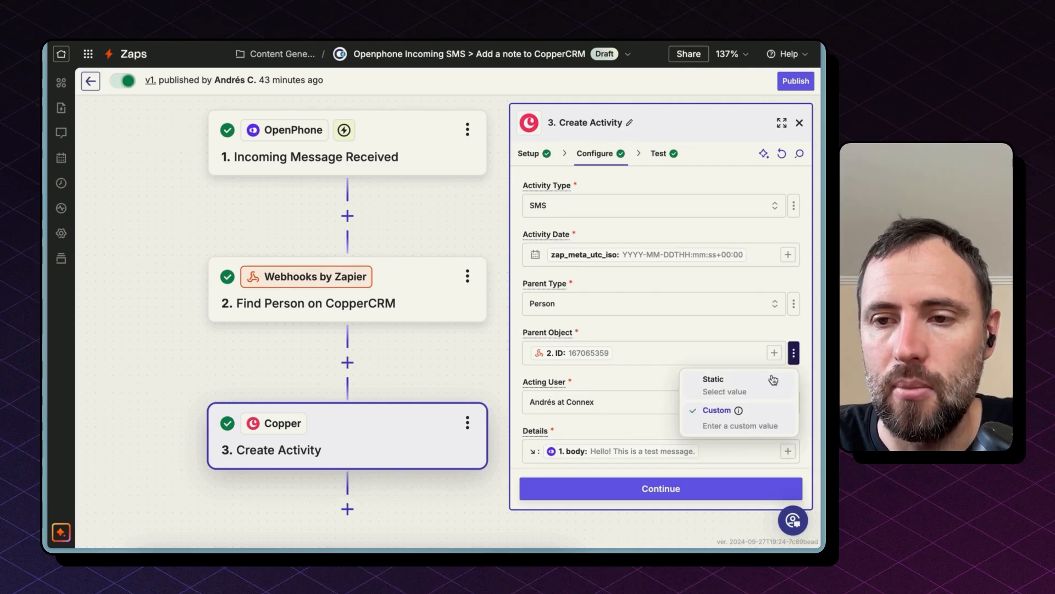
click(775, 353)
click(448, 476)
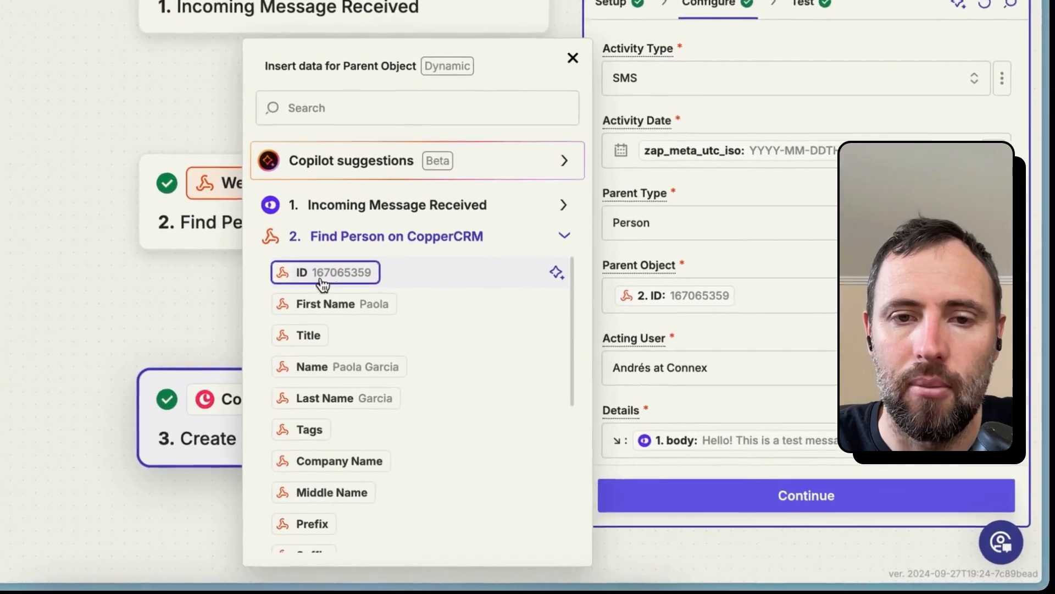
click(316, 281)
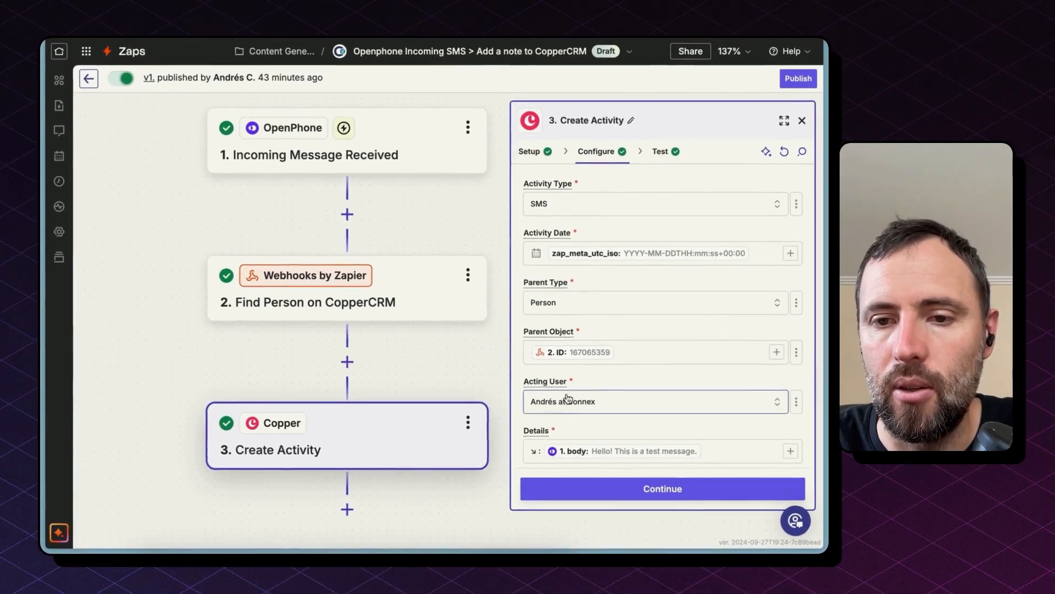
scroll(603, 461, down, 1)
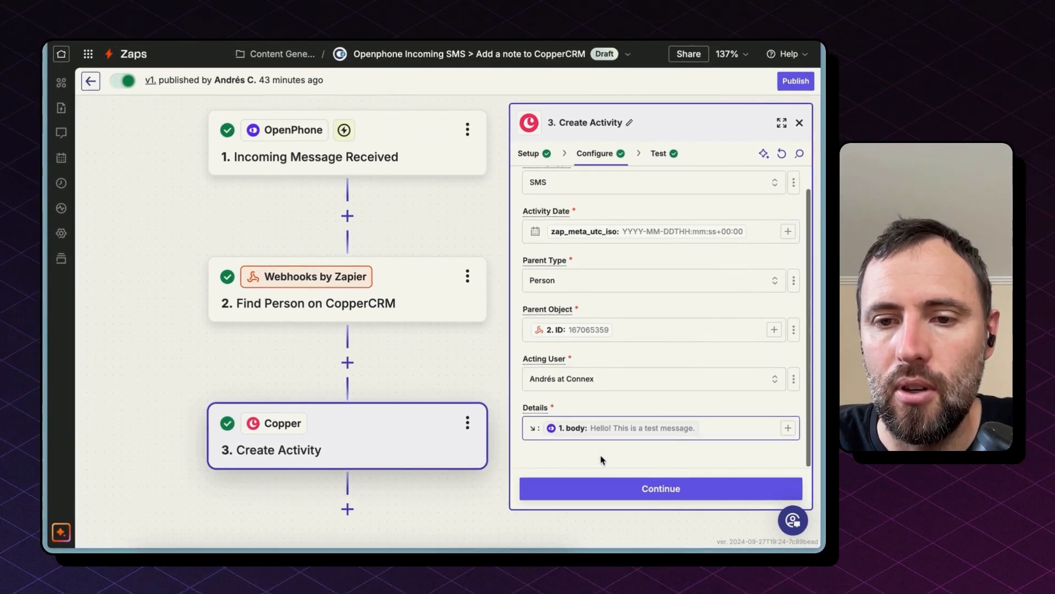
click(539, 428)
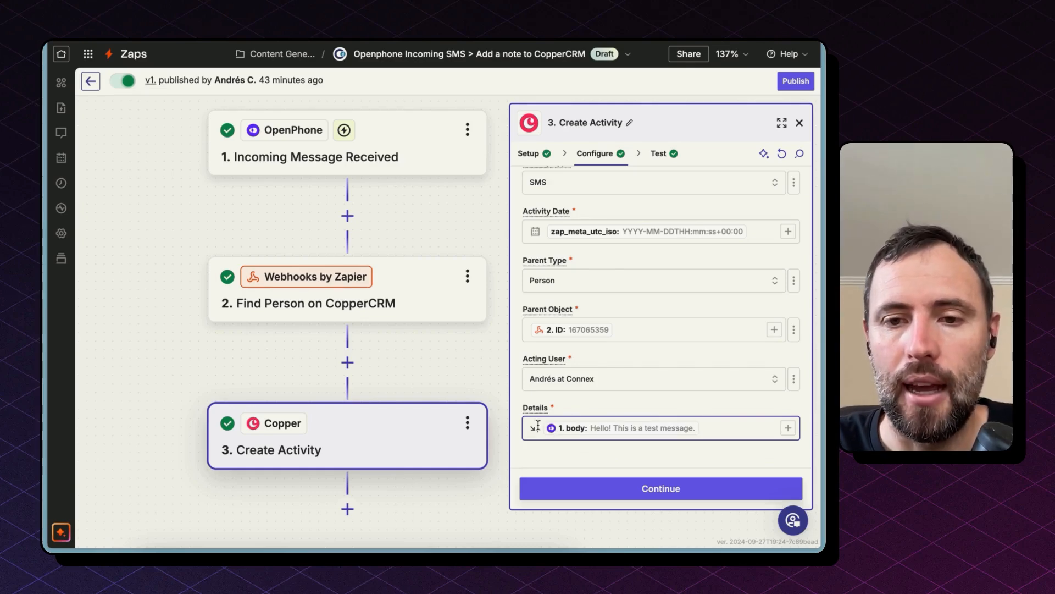
drag(530, 427, 534, 426)
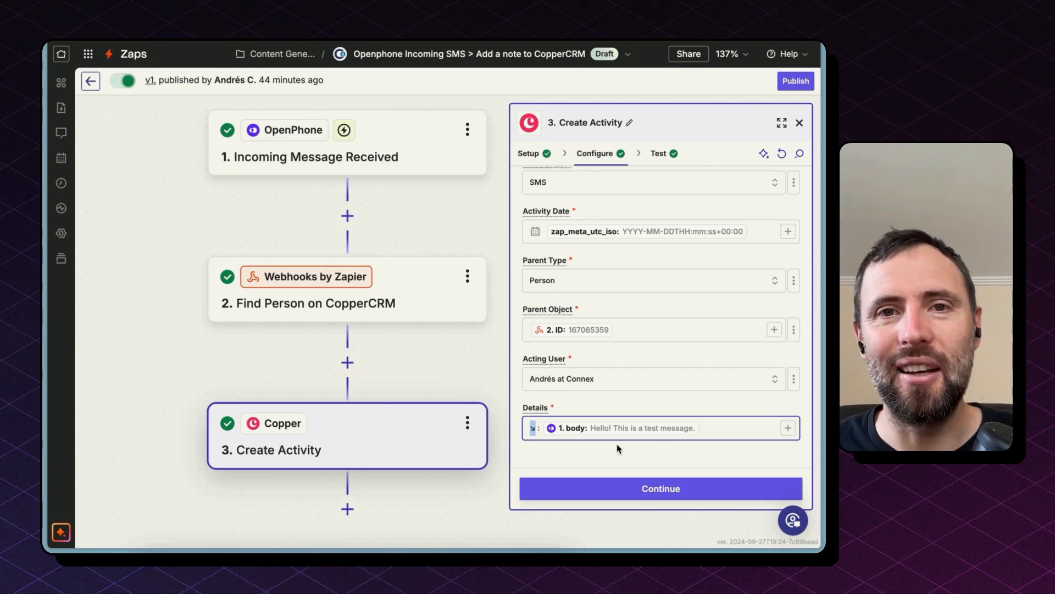
click(545, 429)
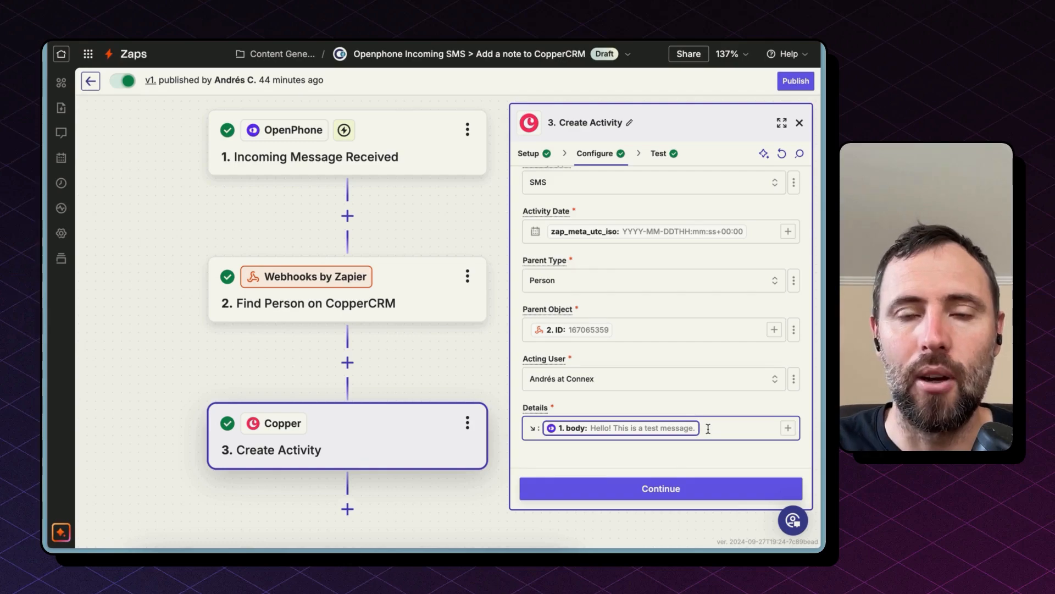
Continue past the test and publish the Incoming SMS Zap as a new version without a version name.
click(686, 489)
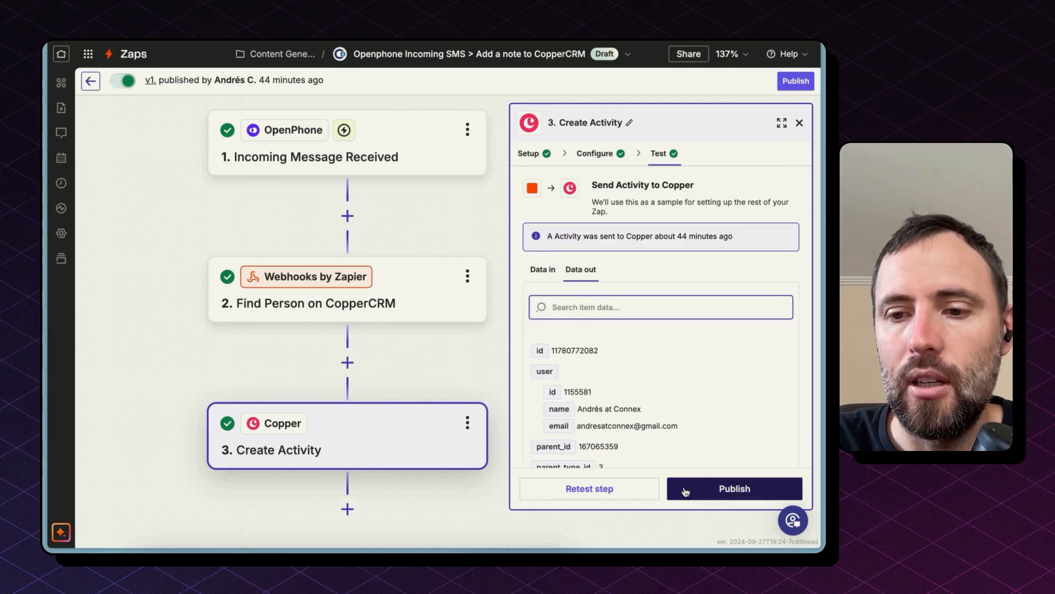
click(685, 490)
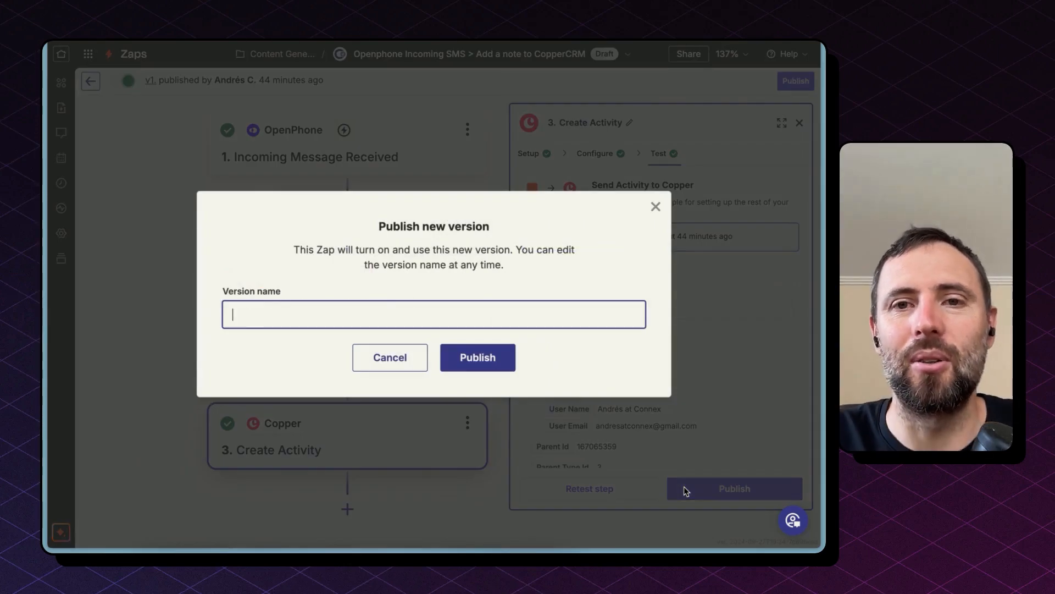
click(507, 358)
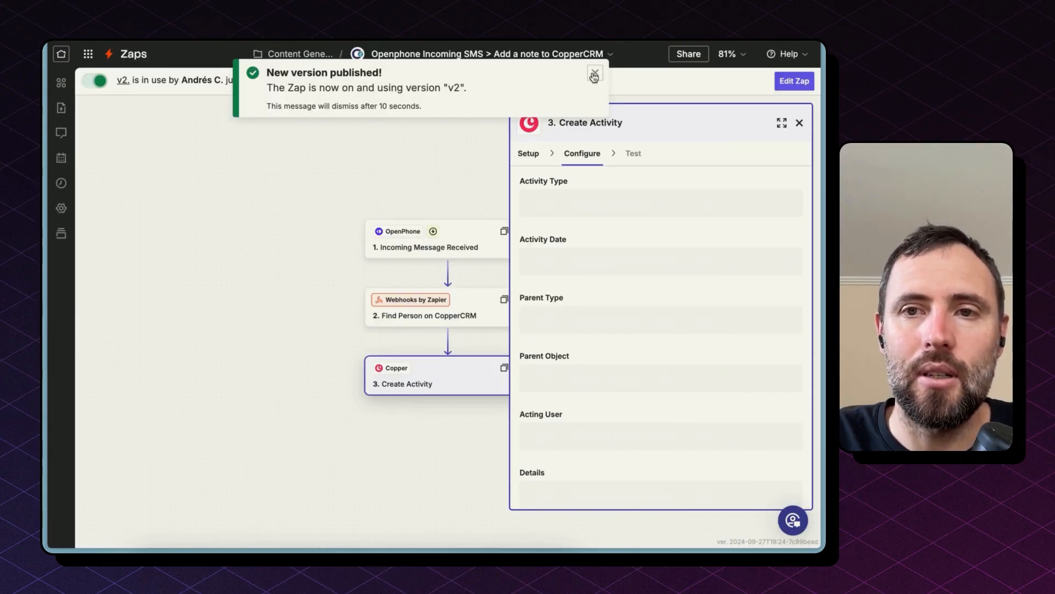
click(595, 73)
click(571, 60)
click(499, 85)
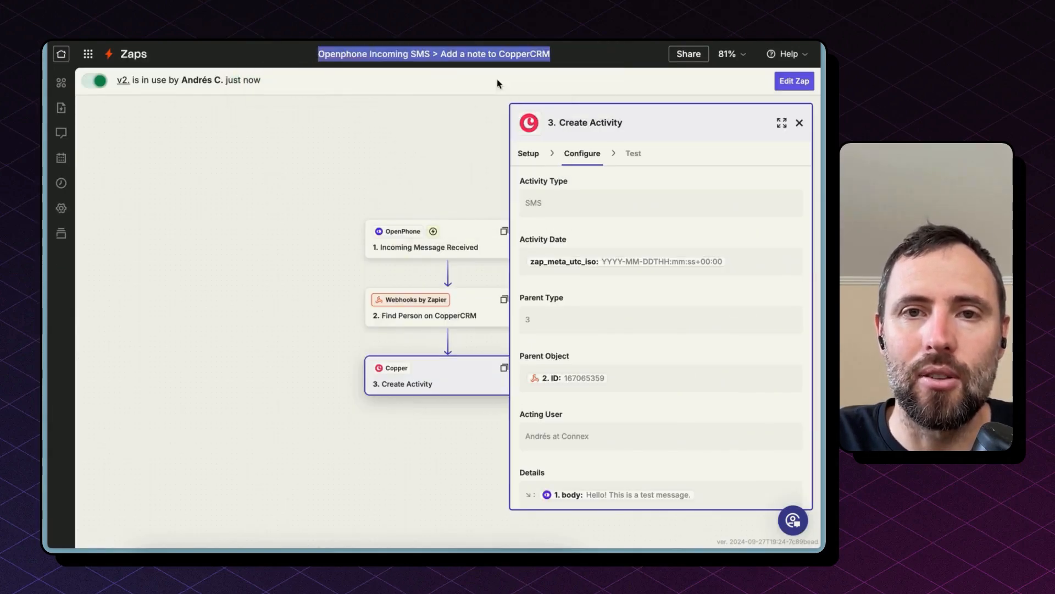
click(378, 54)
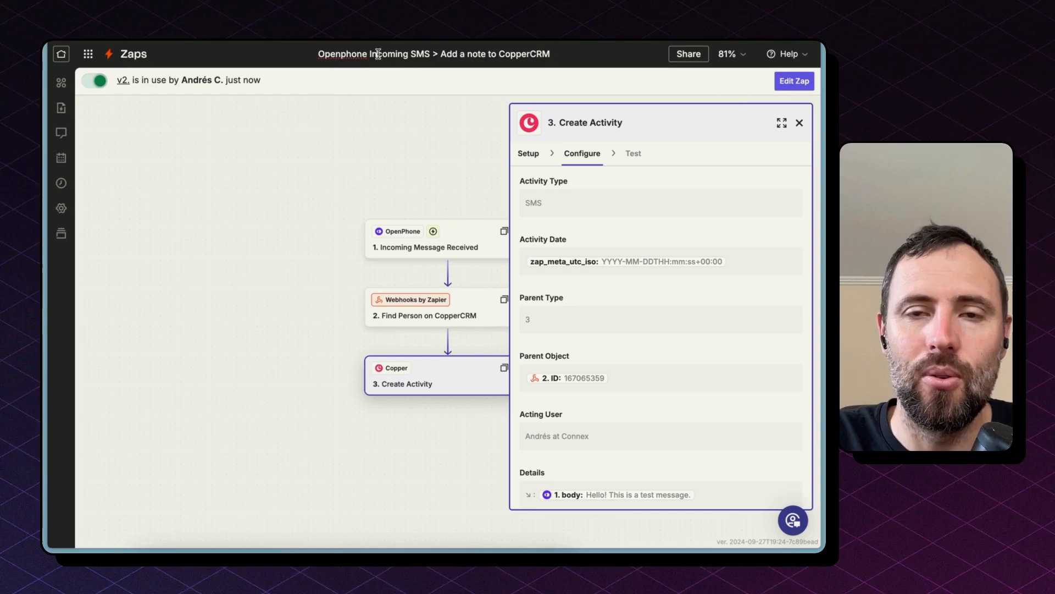
click(347, 54)
key(BackSpace)
text(p)
click(354, 122)
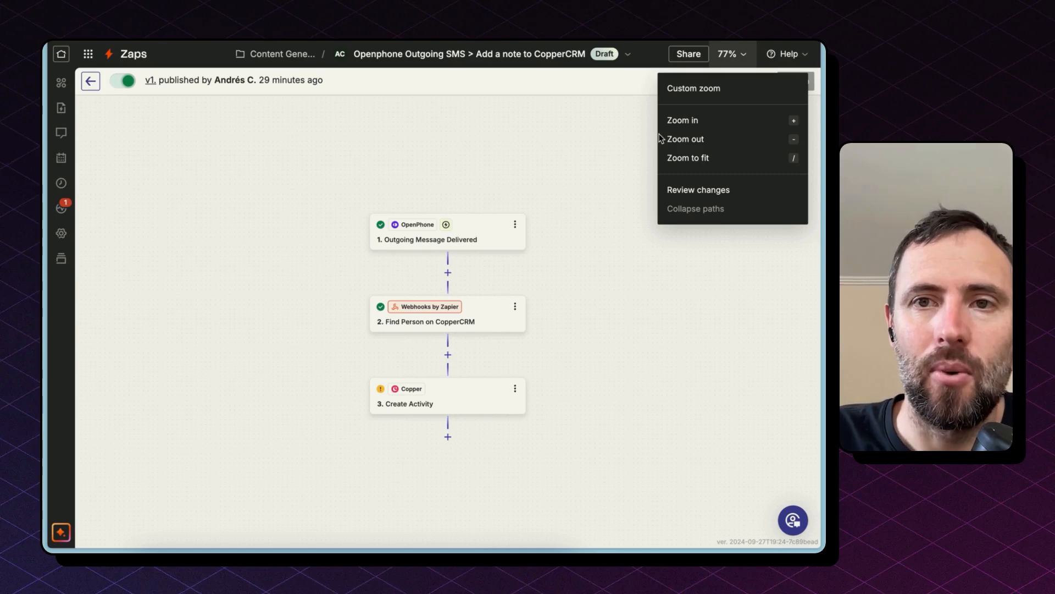
Zoom the Outgoing SMS Zap to fit and review its Outgoing Message Delivered trigger, phone number and test record.
click(743, 161)
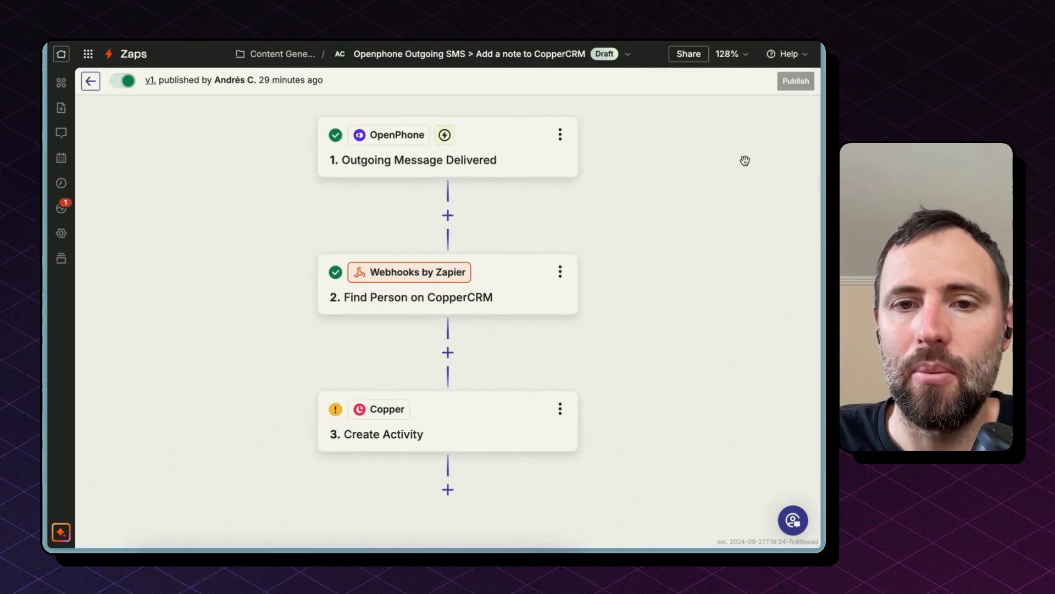
click(506, 162)
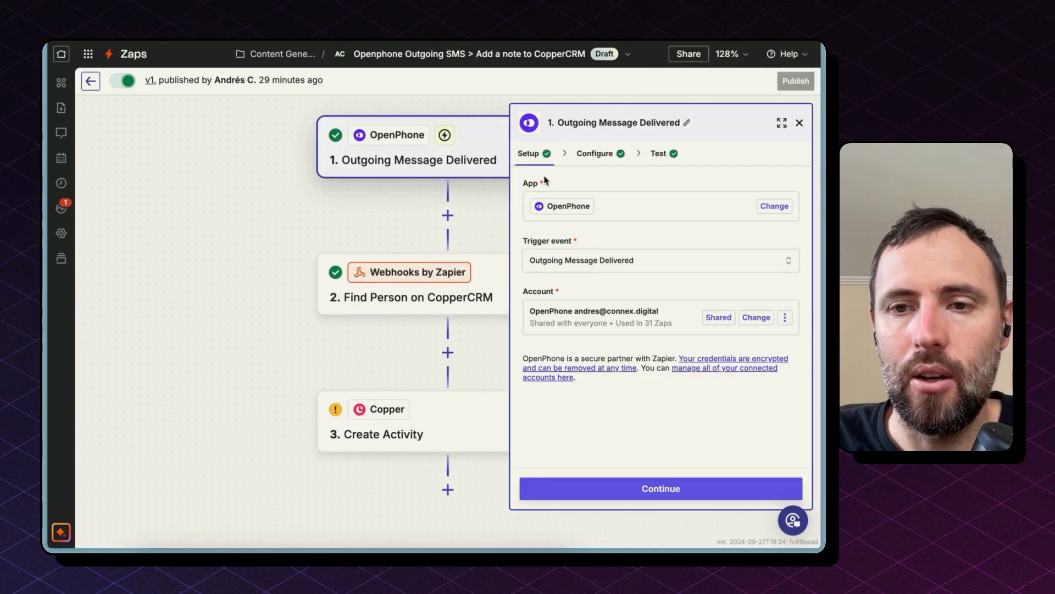
click(619, 263)
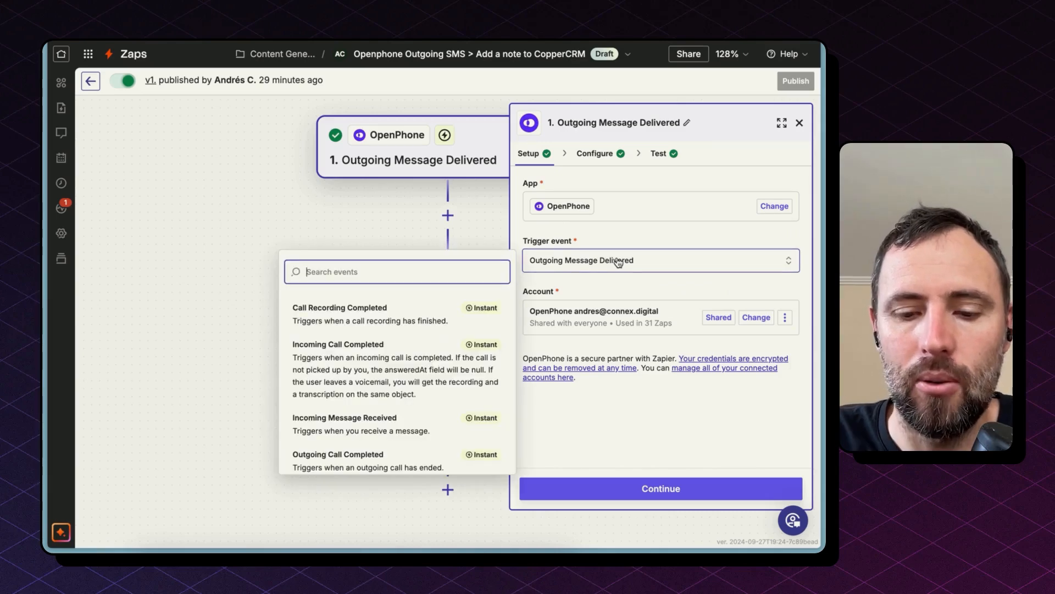
text(ou)
click(636, 489)
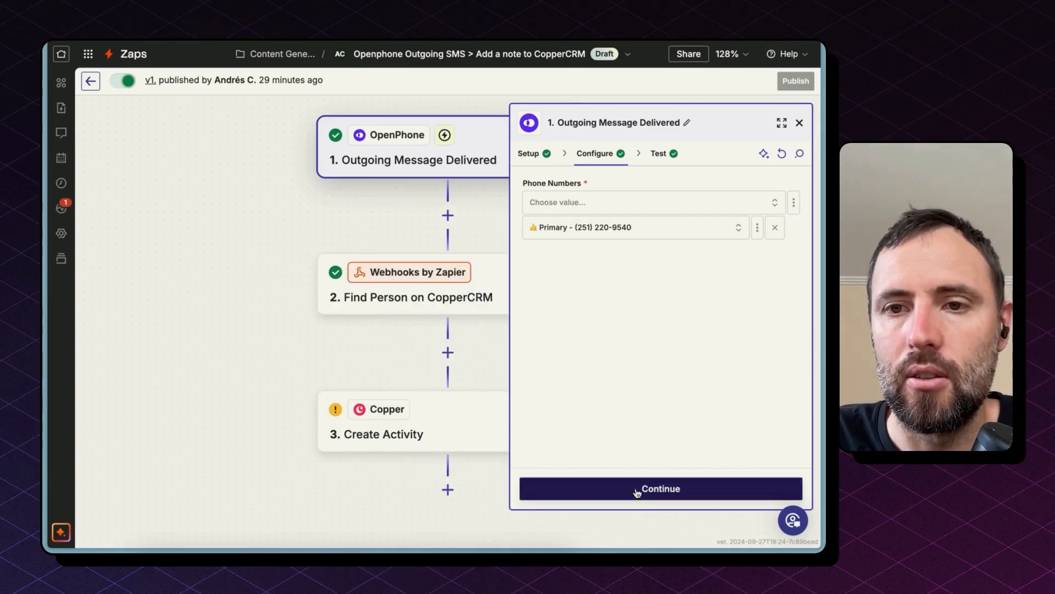
click(658, 490)
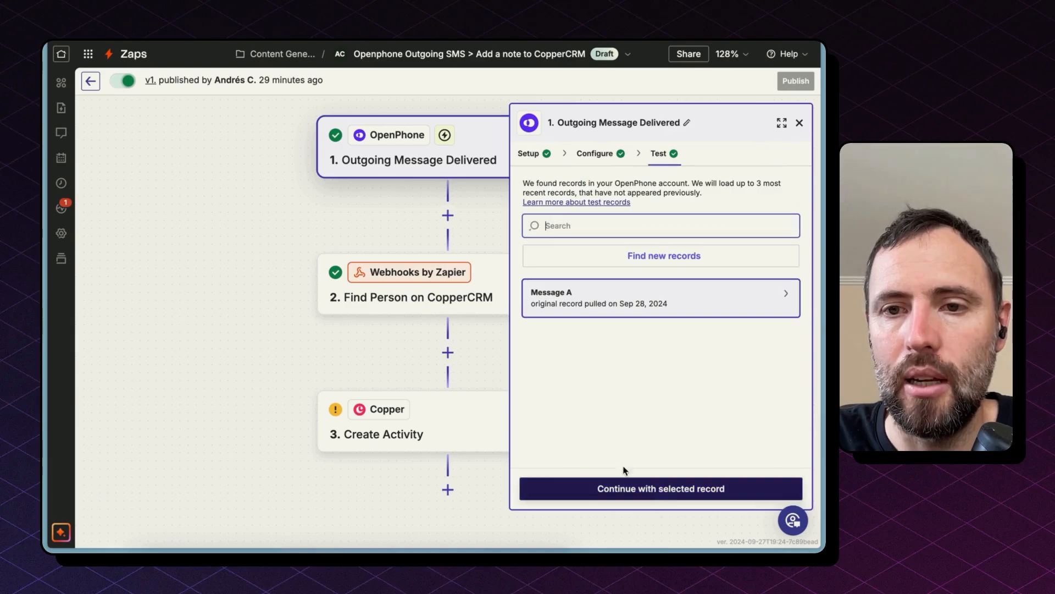
Open the Find Person on CopperCRM webhook step and review its POST URL, phone-number data and request headers.
click(415, 294)
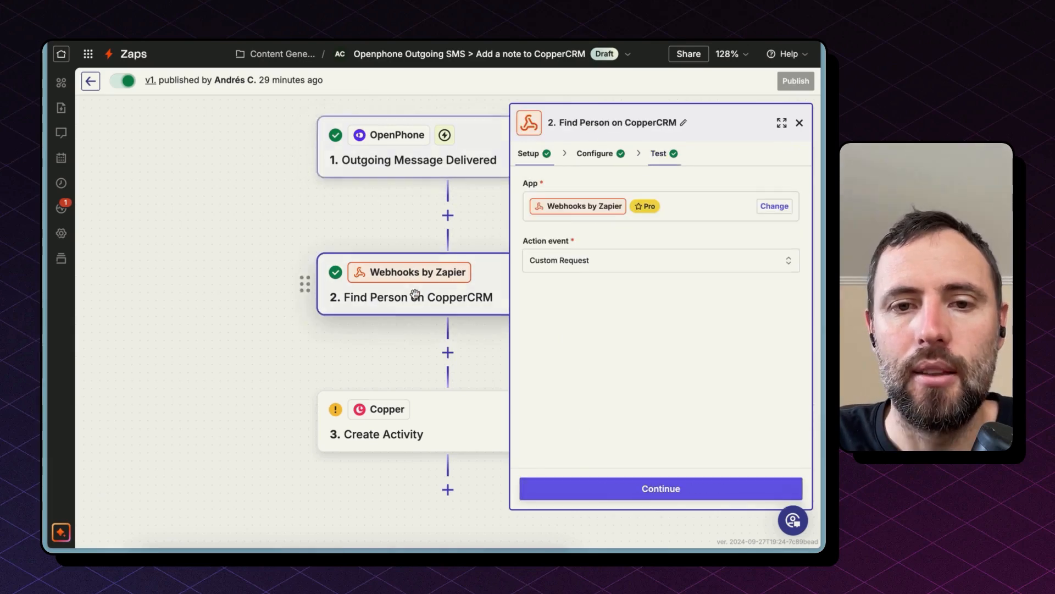
drag(415, 231, 342, 231)
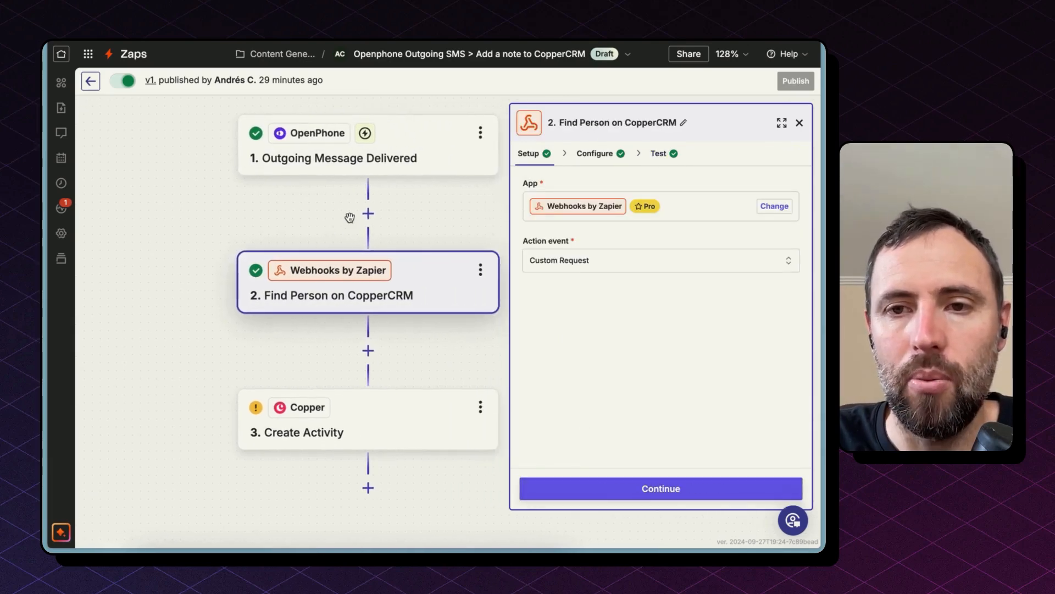
click(596, 155)
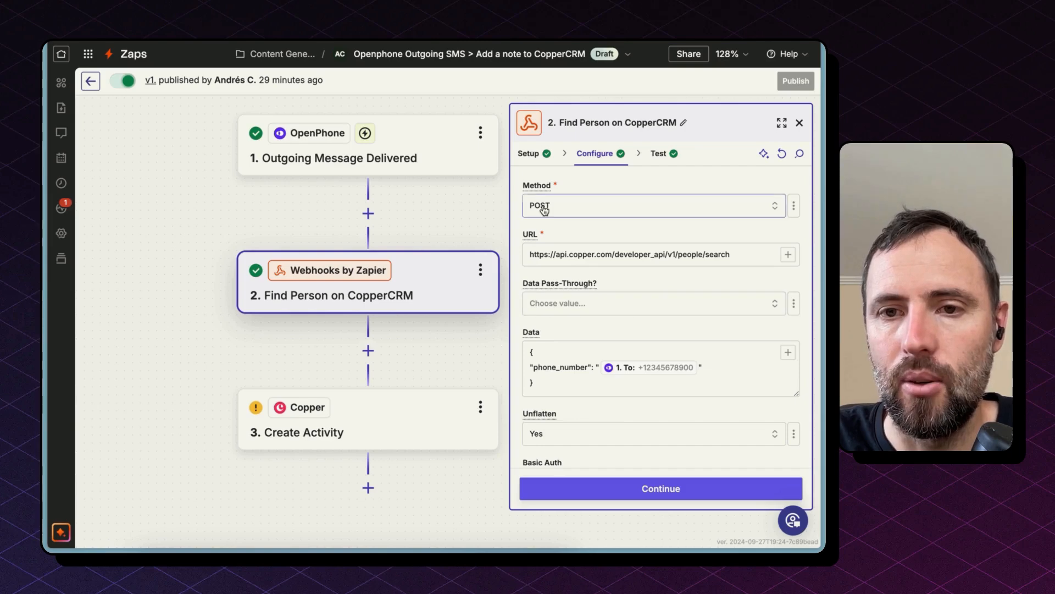
click(643, 370)
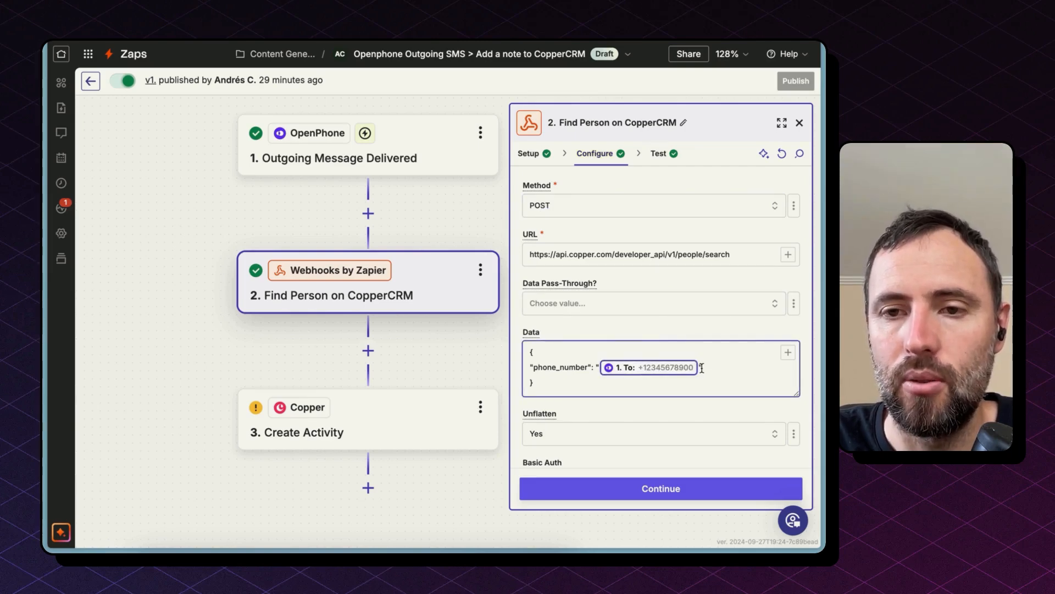
scroll(702, 368, down, 5)
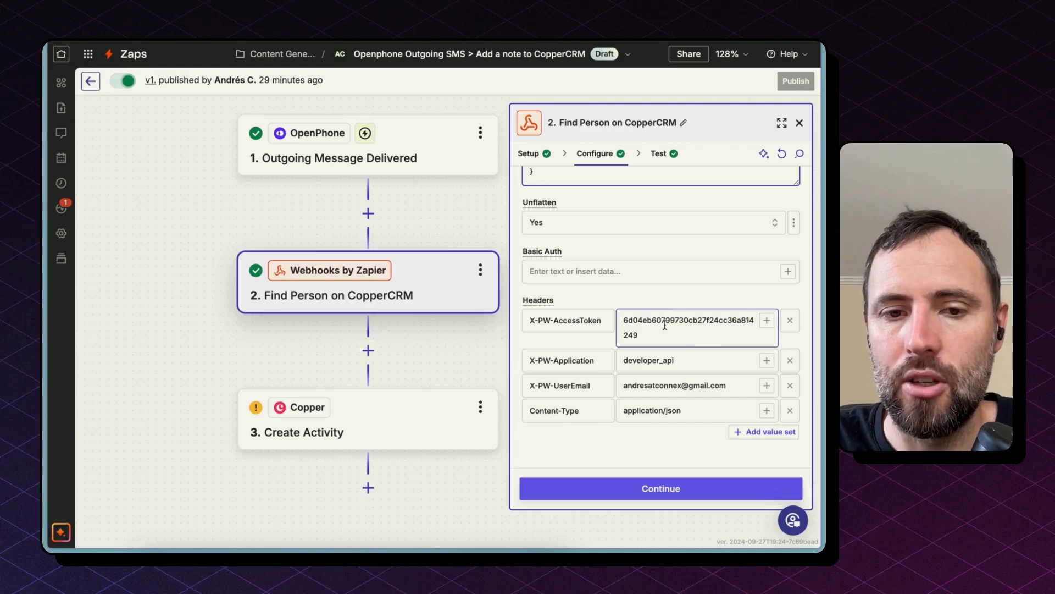
double_click(662, 330)
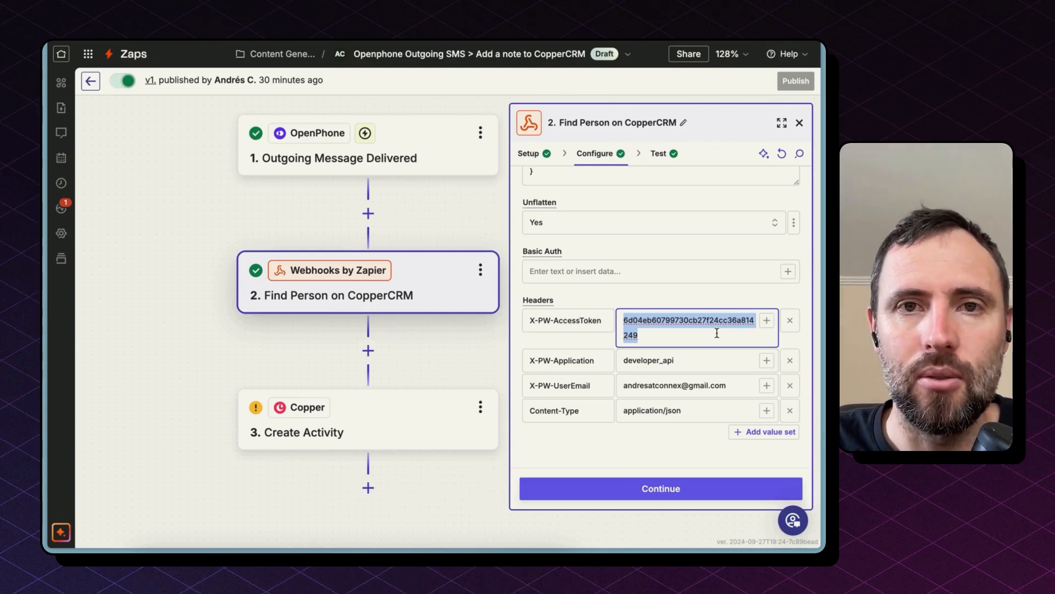
Open the Create Activity step and review its Copper action event and configured activity fields.
click(392, 407)
click(592, 149)
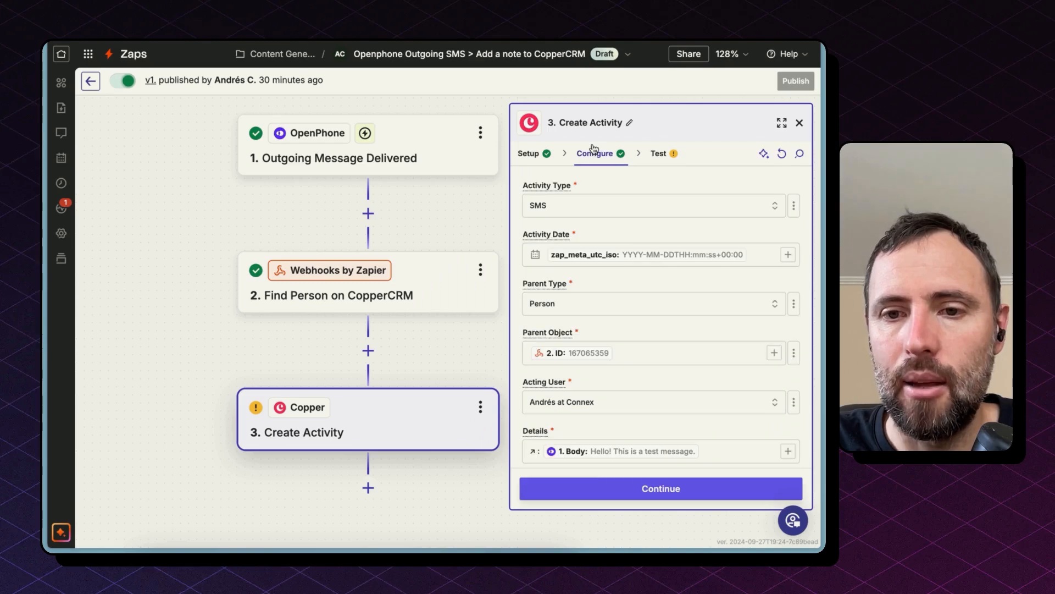
click(541, 156)
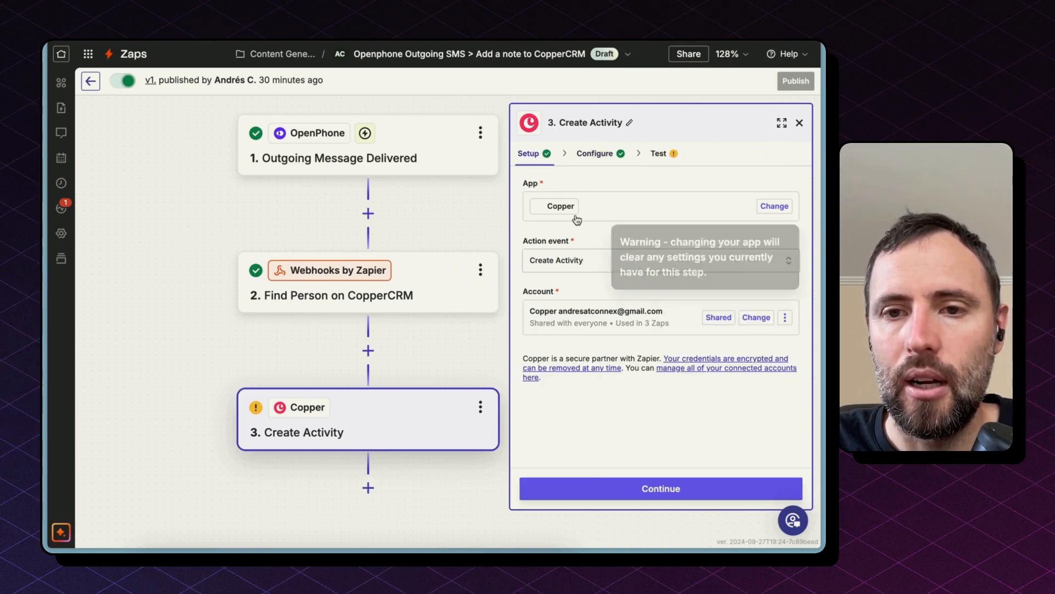
click(563, 261)
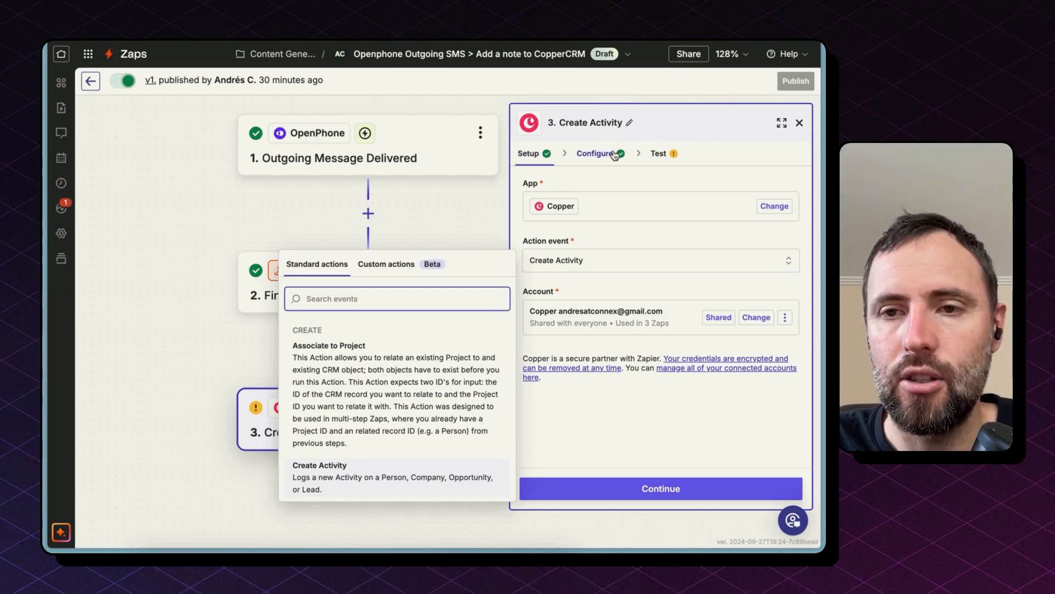
click(596, 154)
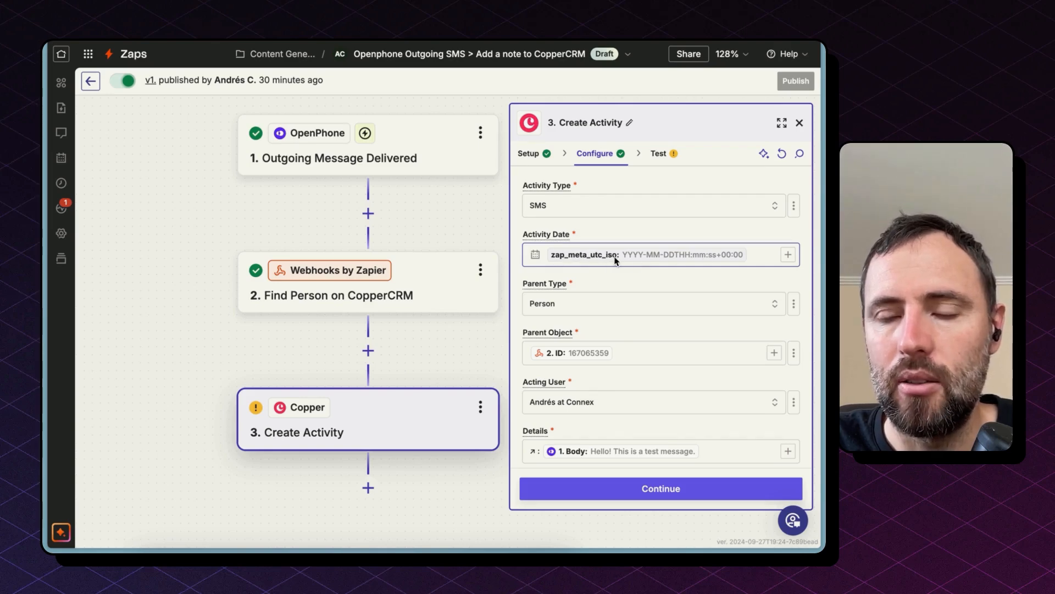
click(633, 354)
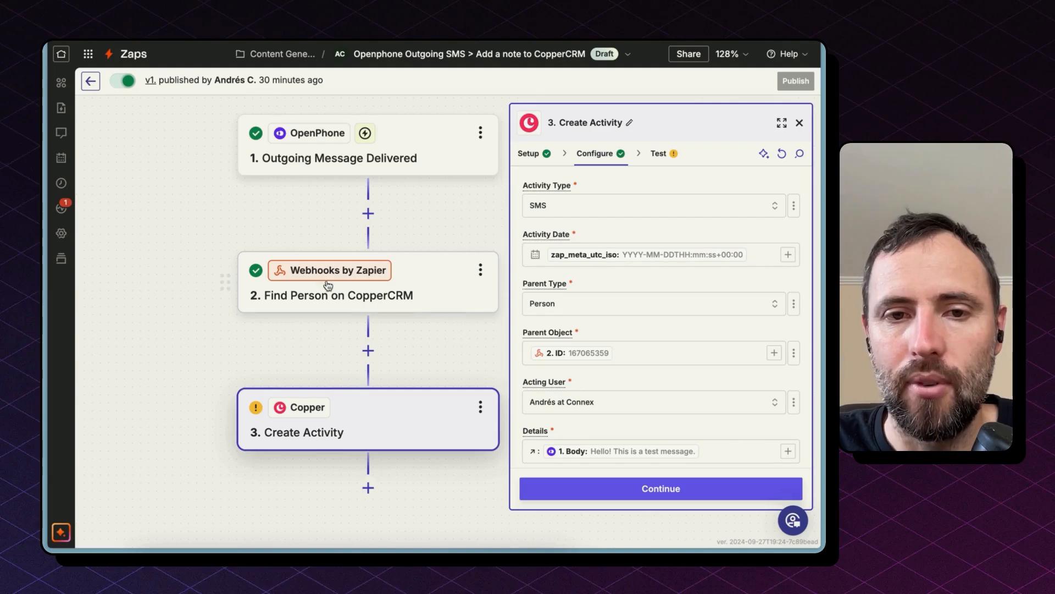
scroll(530, 427, down, 1)
click(532, 427)
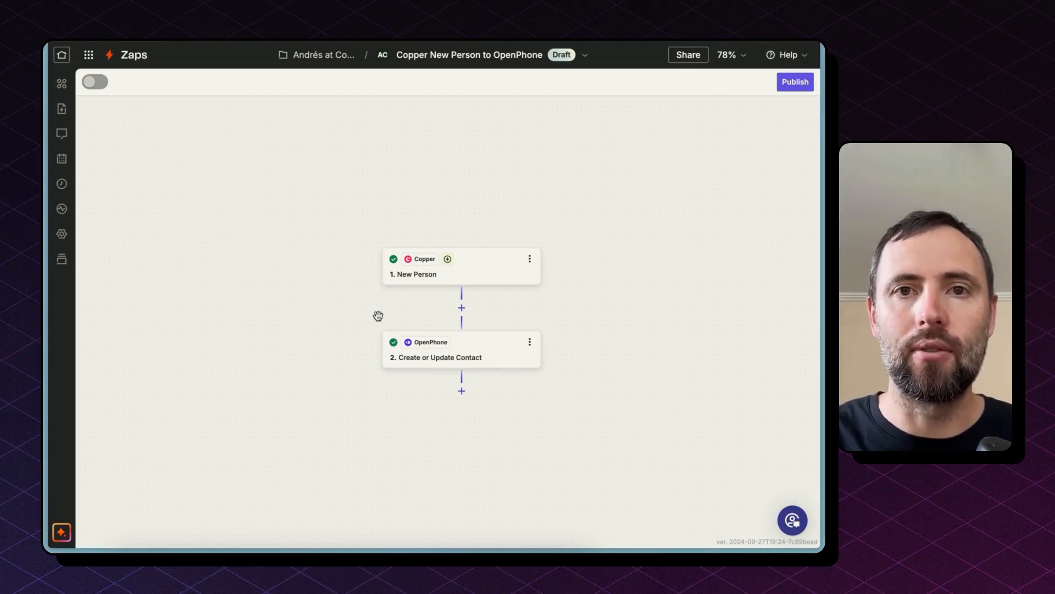
Zoom the Copper New Person to OpenPhone Zap to fit and review its New Person trigger and test record data.
click(729, 55)
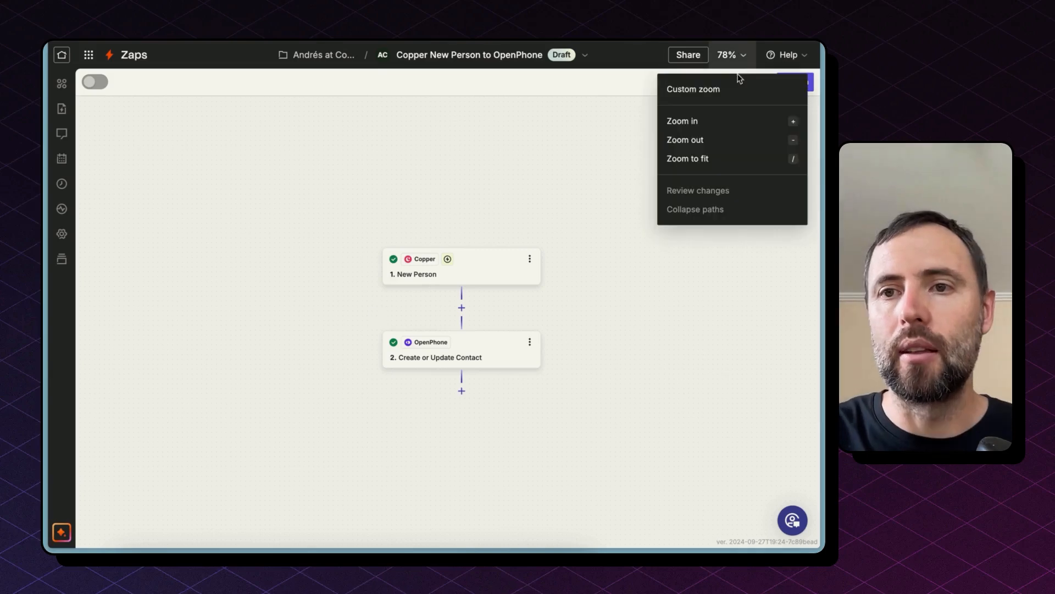
click(731, 157)
click(486, 181)
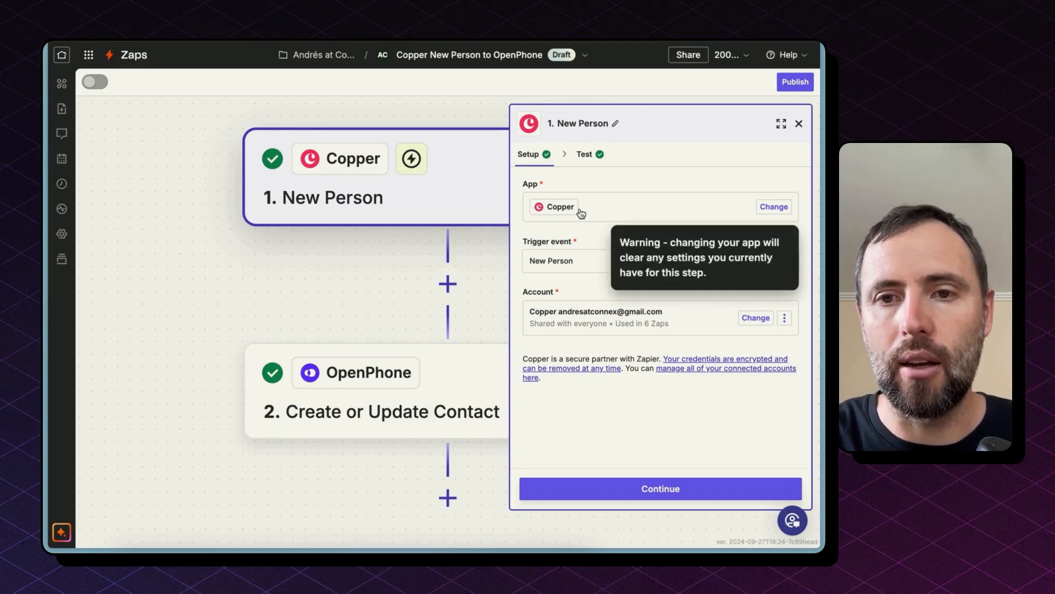
click(552, 268)
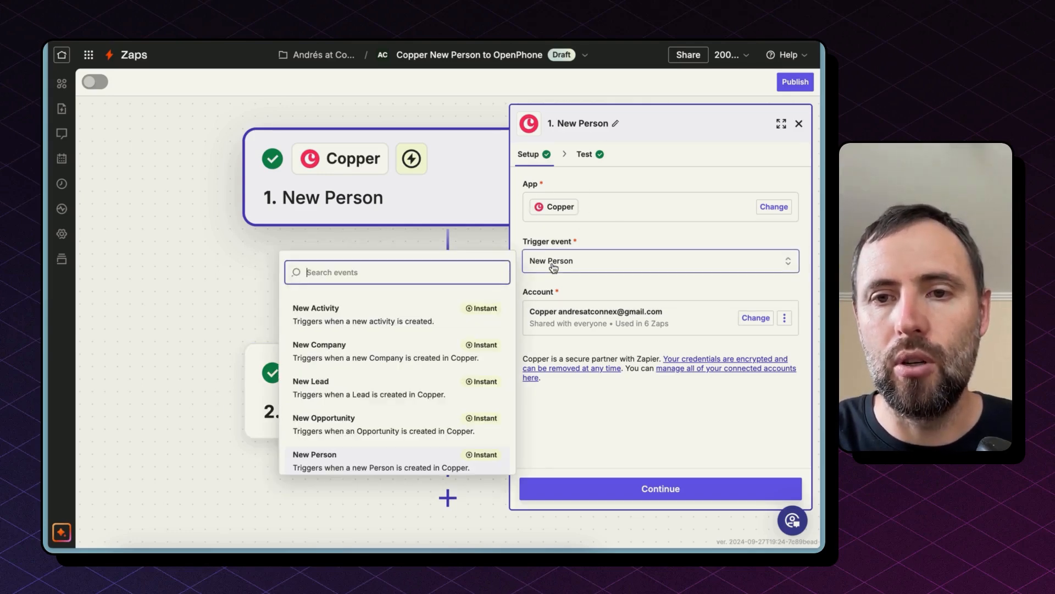
click(580, 242)
click(596, 153)
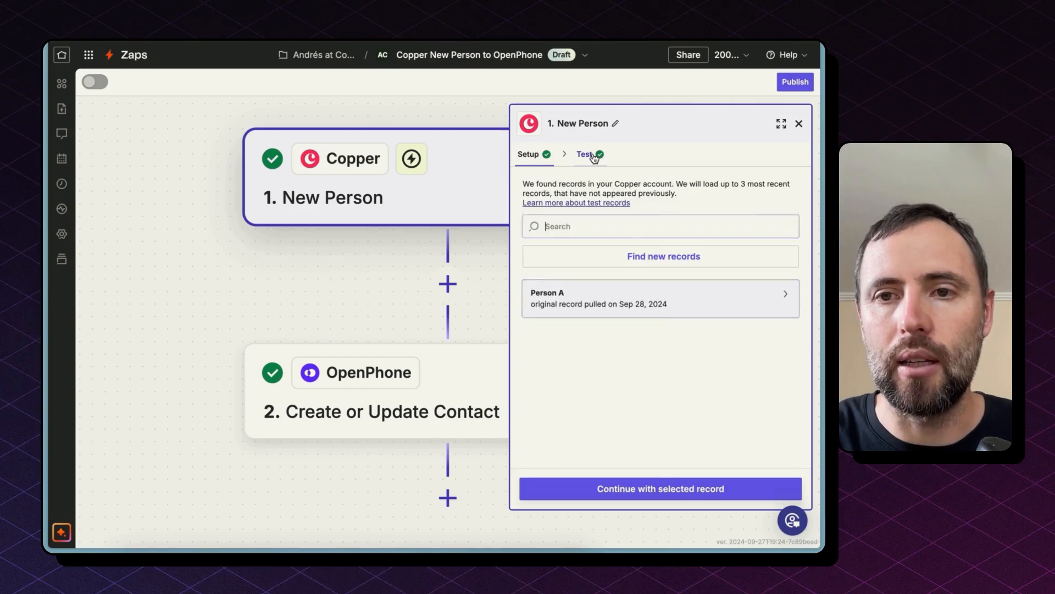
mouse_move(536, 299)
scroll(438, 374, down, 3)
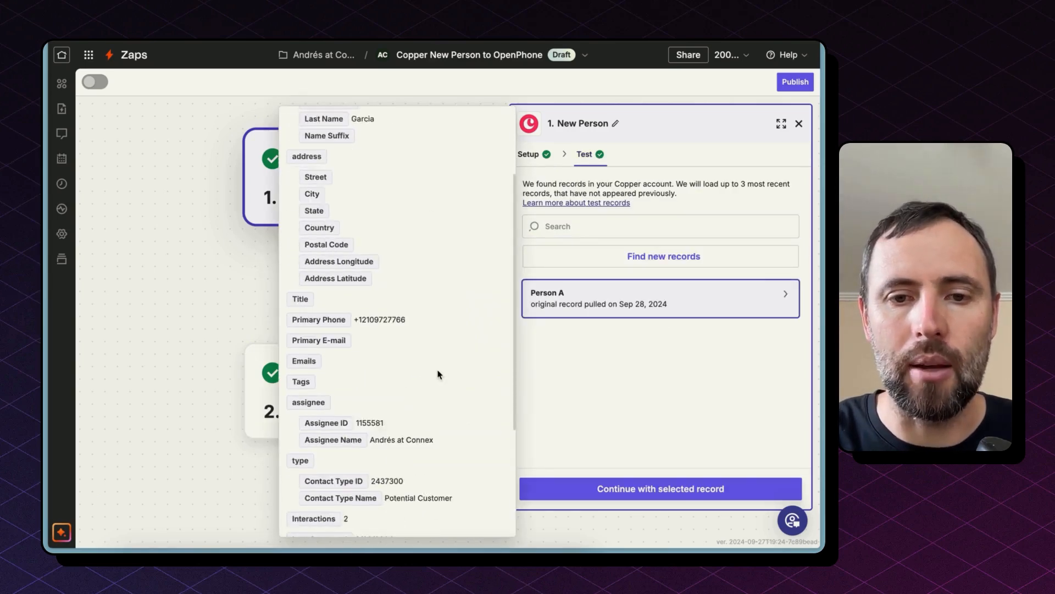
Review the New Person test record's name and ID fields, then close the record data.
scroll(438, 372, up, 3)
drag(356, 197, 386, 229)
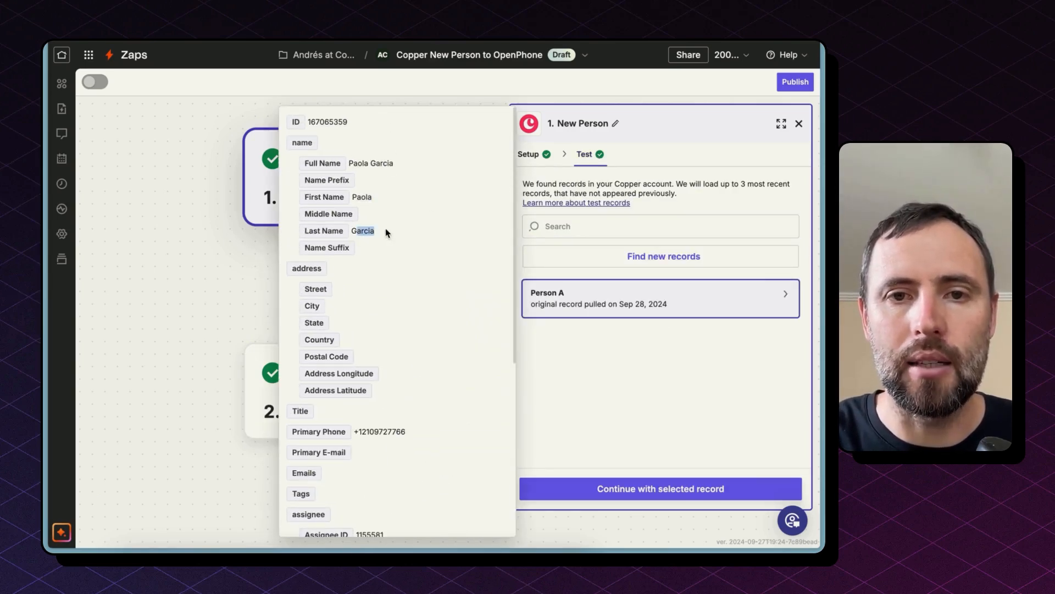
click(353, 171)
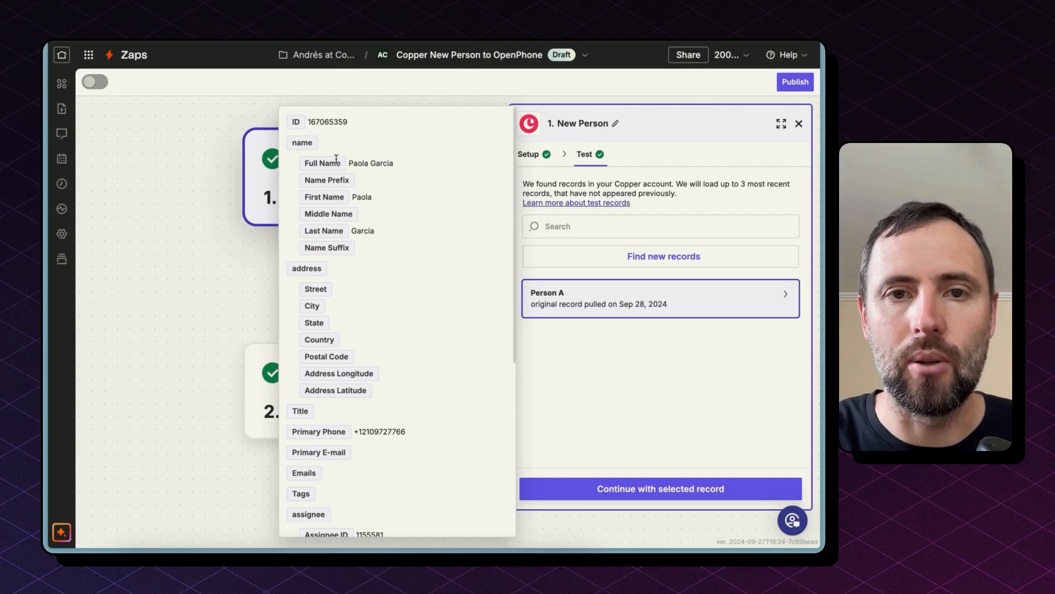
double_click(318, 128)
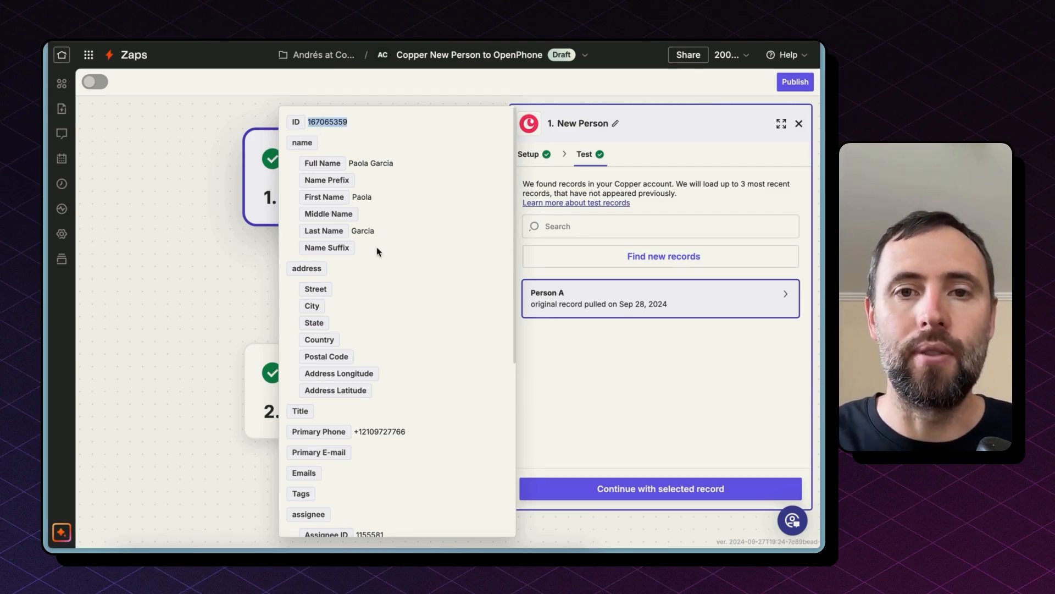
click(265, 263)
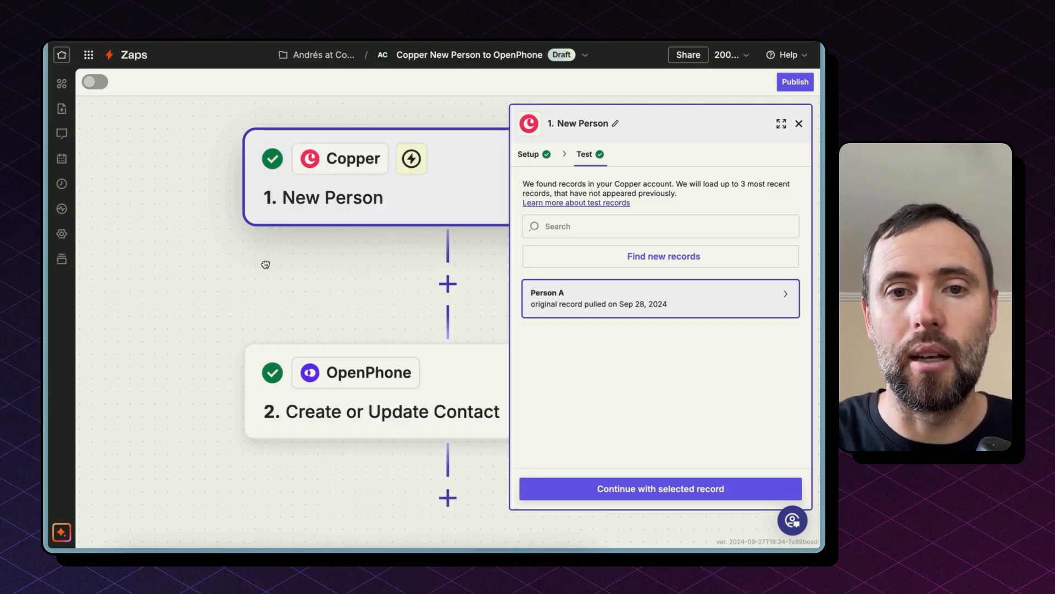
Open the OpenPhone Create or Update Contact step and review its action event and configured contact fields, including the ID field's help.
click(326, 394)
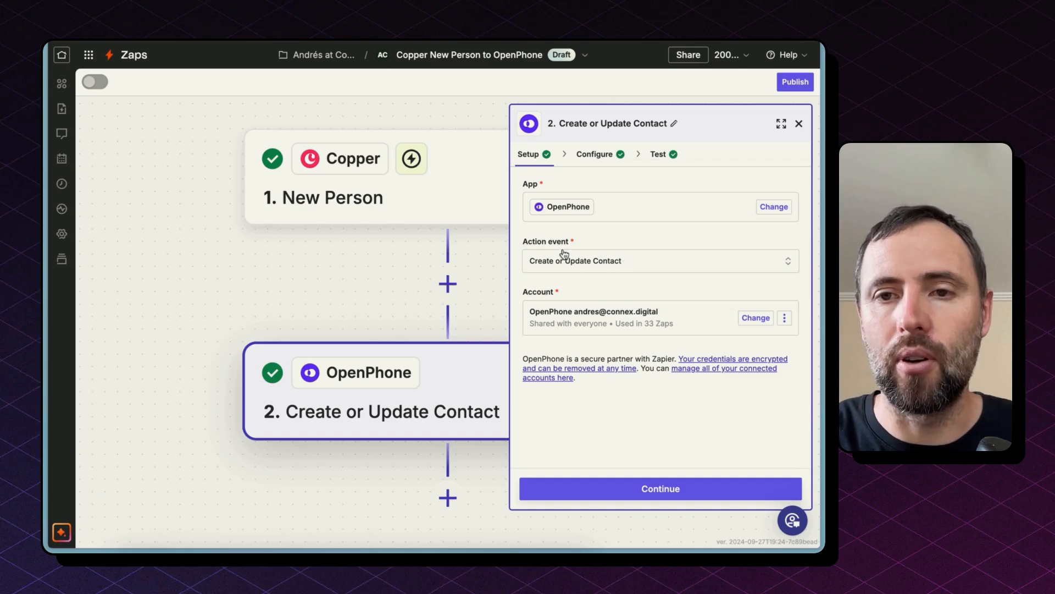
click(545, 263)
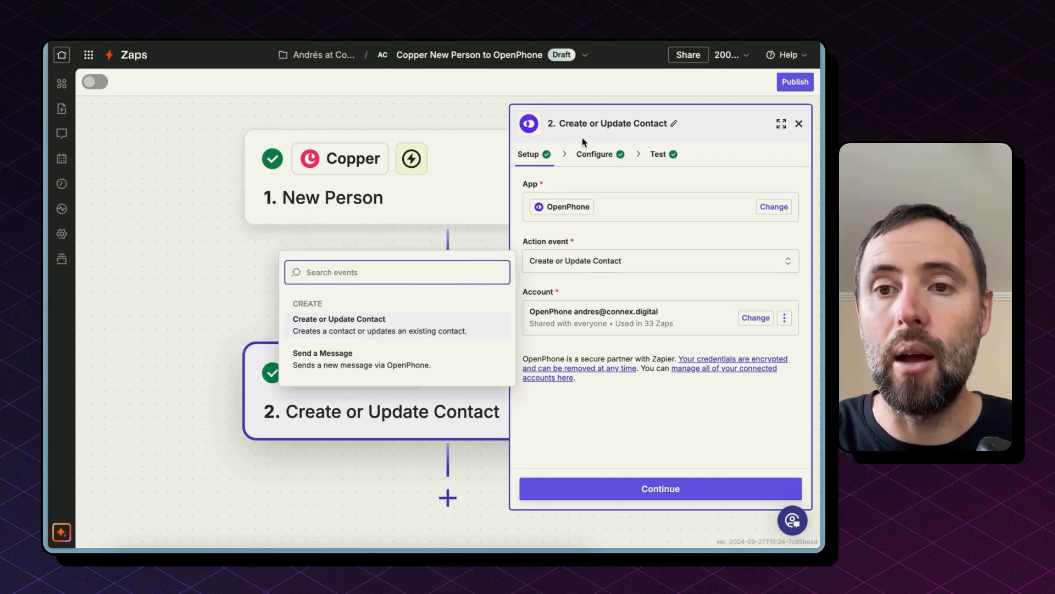
click(591, 159)
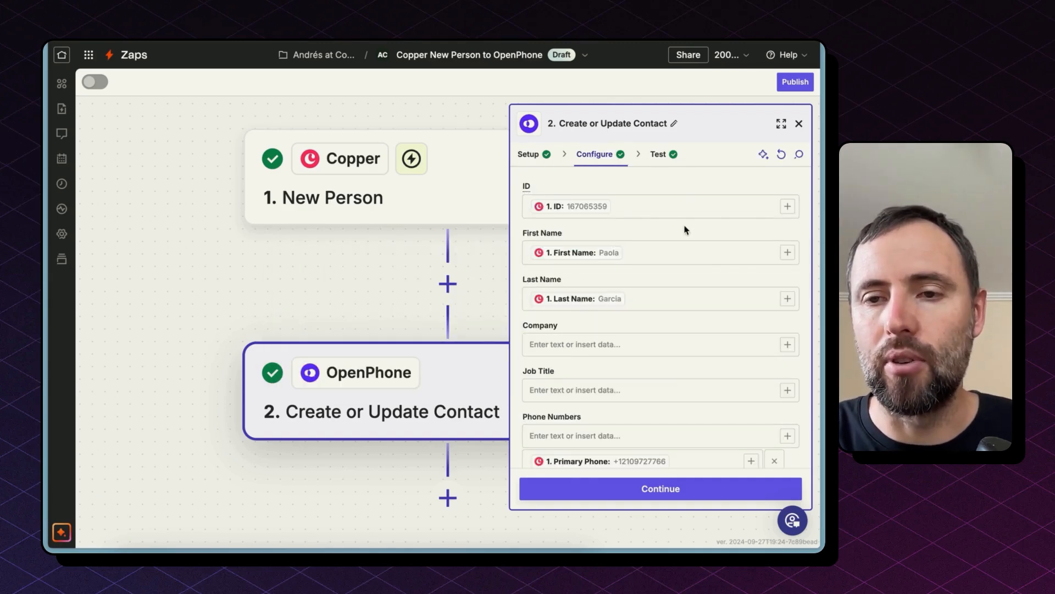
scroll(685, 231, down, 1)
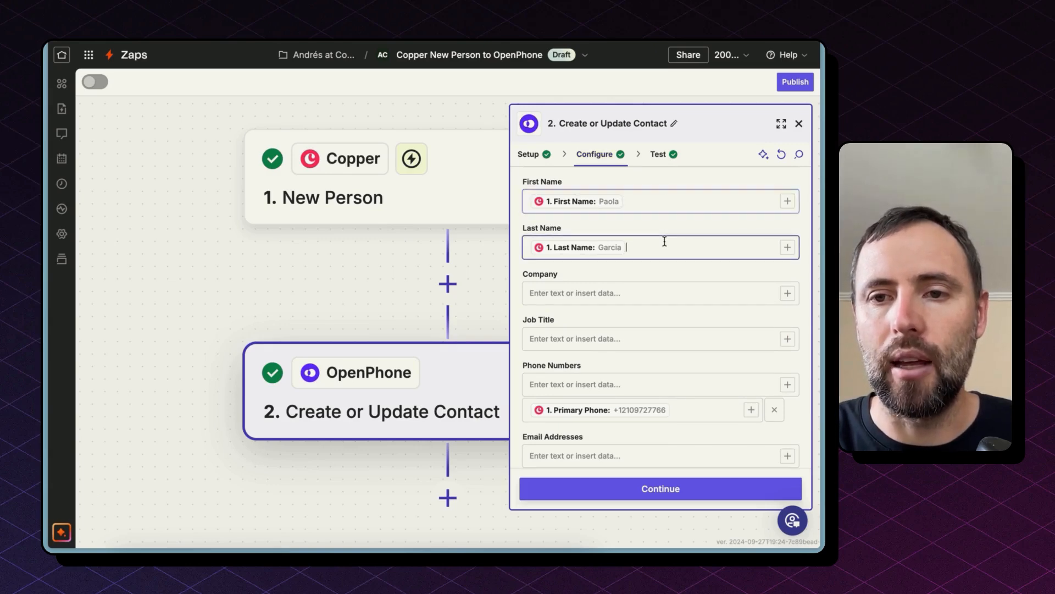
scroll(665, 292, down, 1)
scroll(665, 299, down, 2)
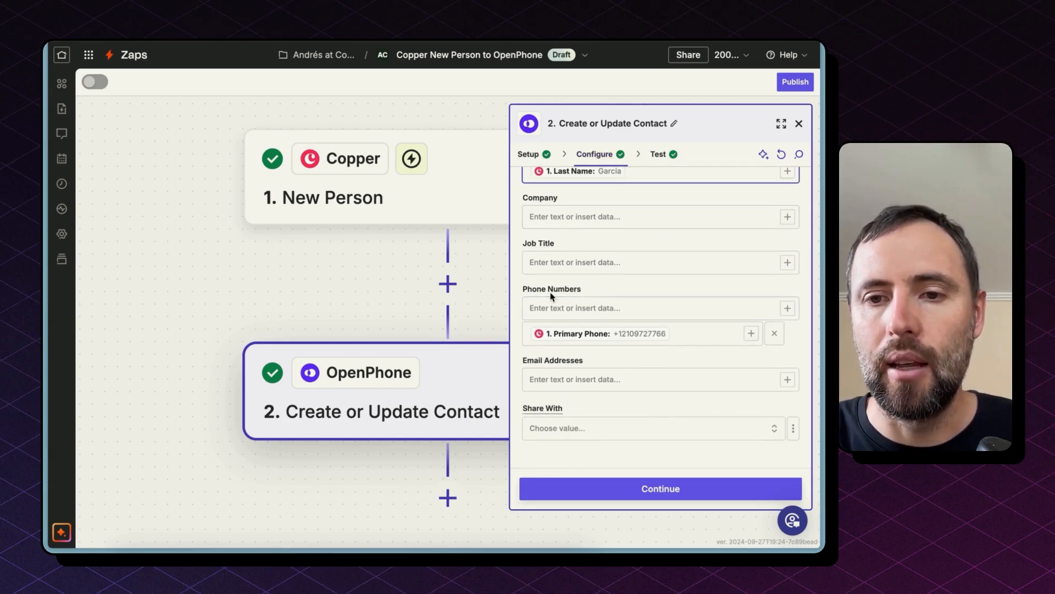
click(682, 340)
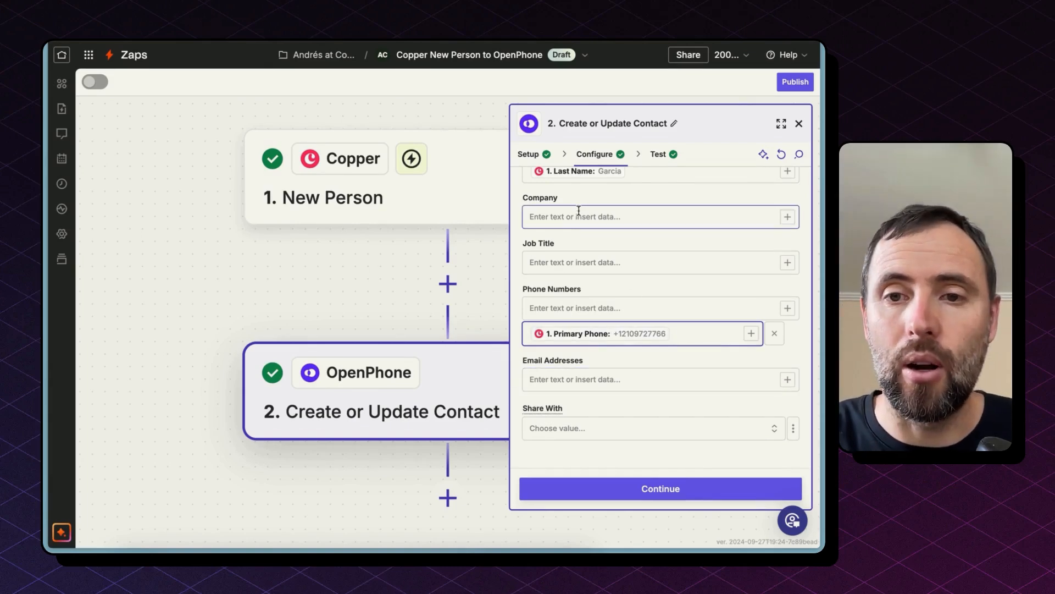
scroll(580, 205, up, 5)
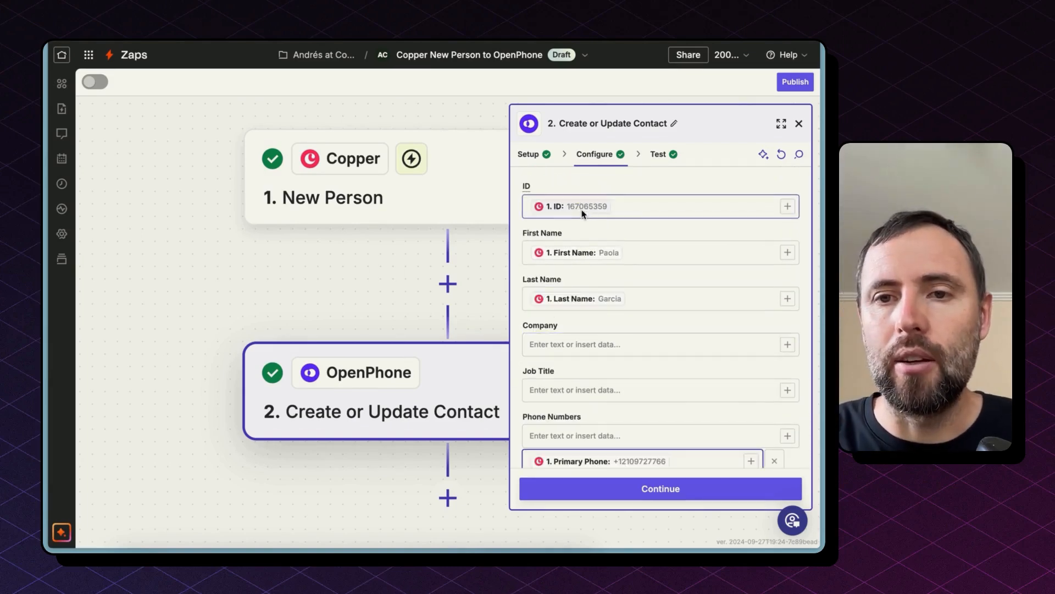
click(623, 216)
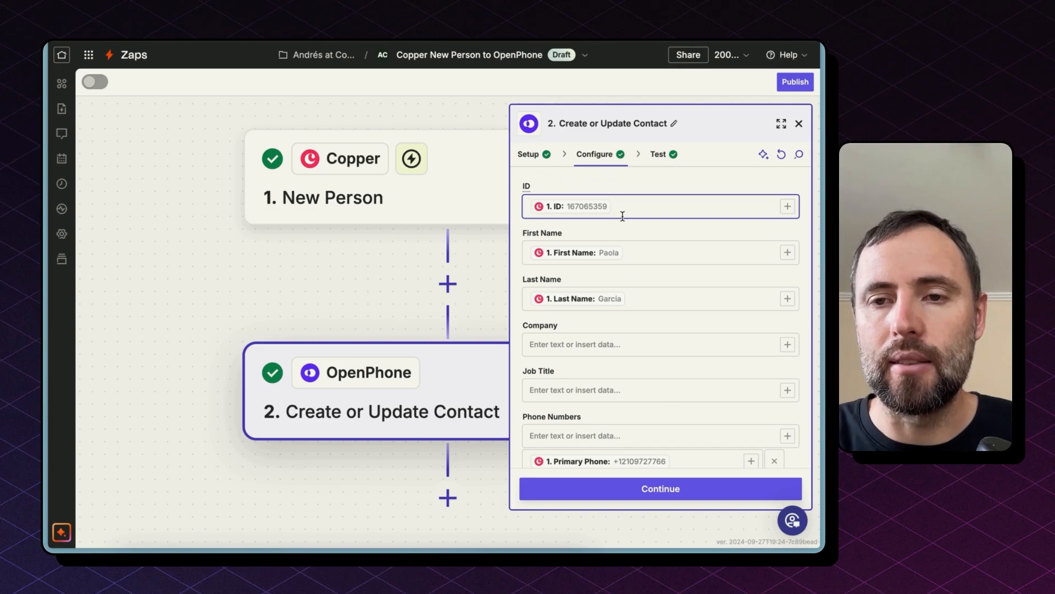
click(526, 188)
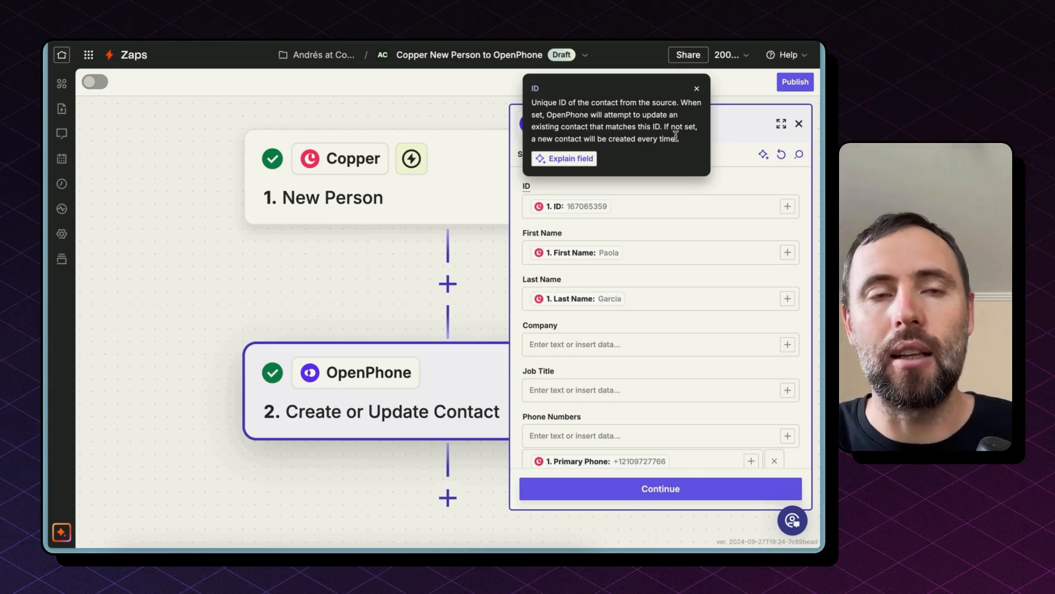
Clear the contact ID mapping and map it again to the New Person ID.
click(641, 200)
key(BackSpace)
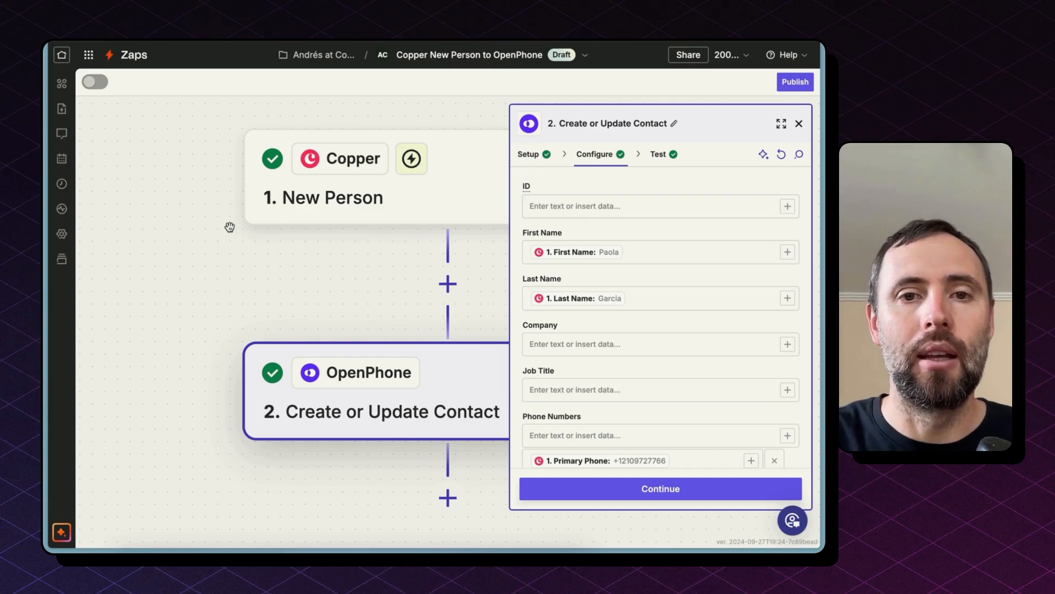
click(787, 207)
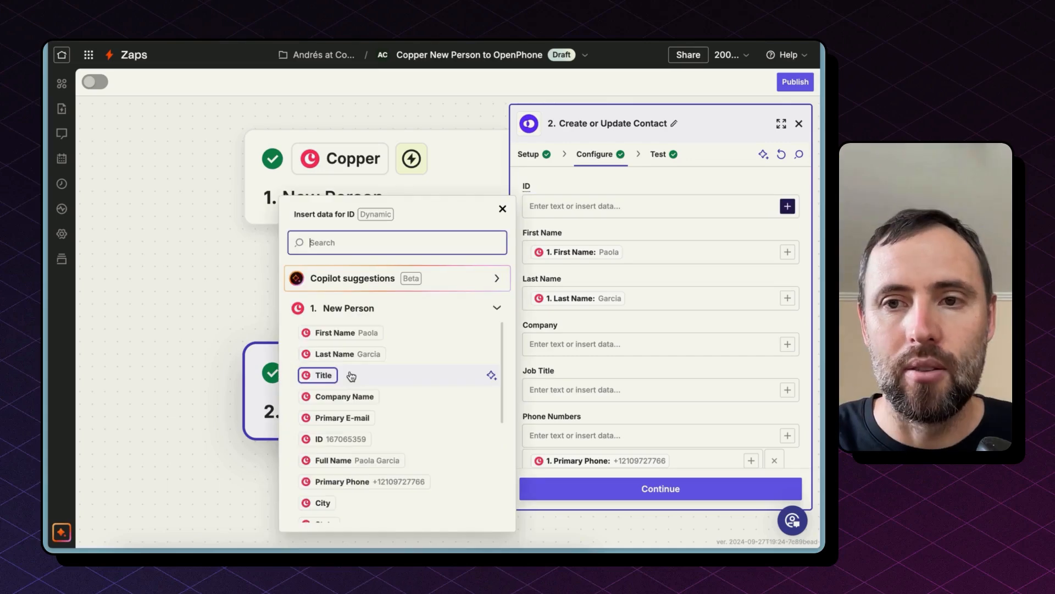
click(341, 439)
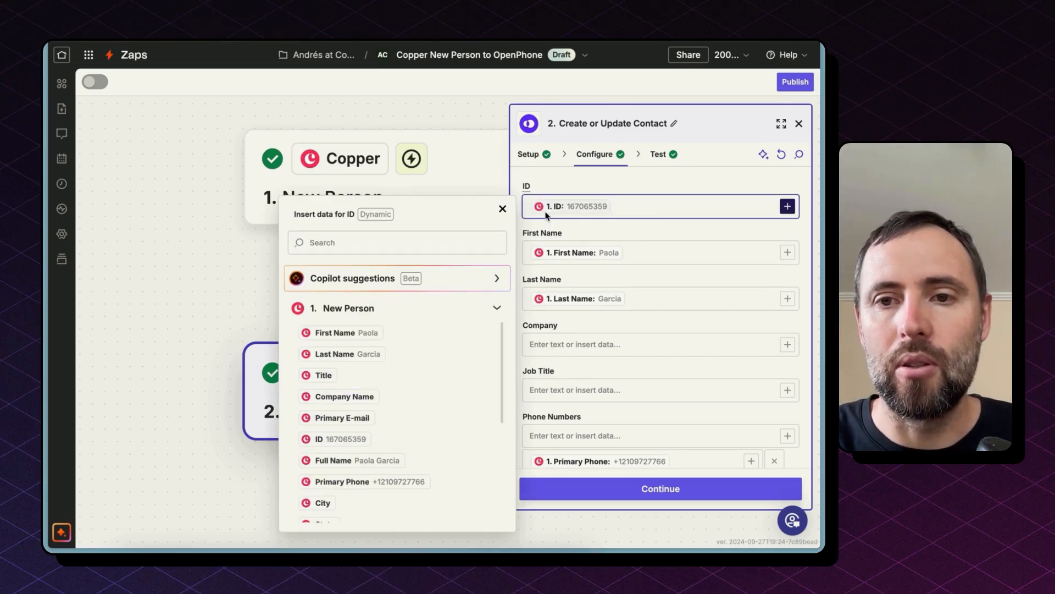
click(557, 186)
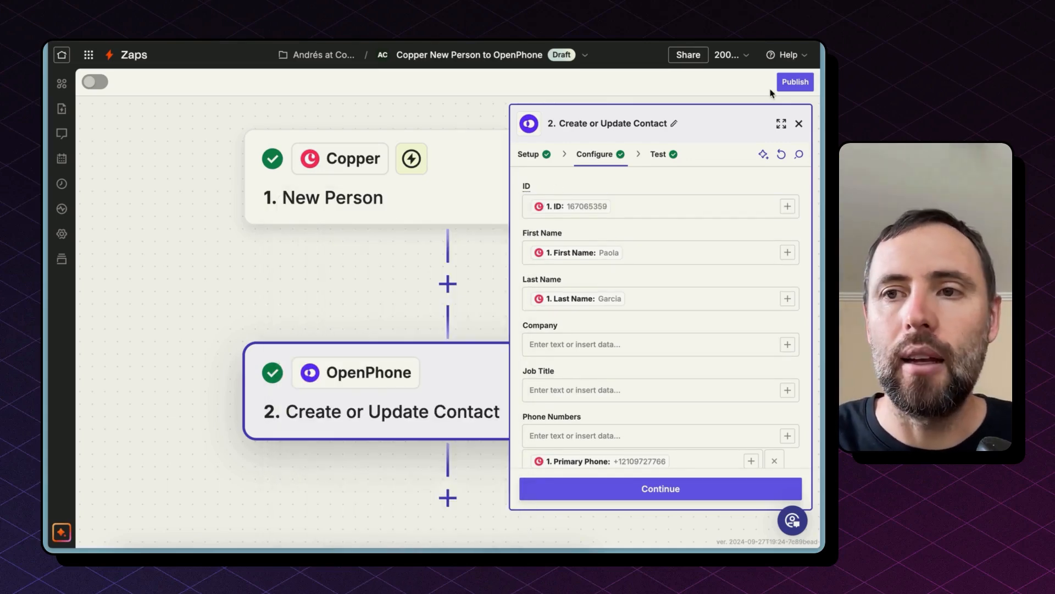
Open the Copper Updated Person to OpenPhone Zap and review its trigger event options by searching for person.
click(795, 82)
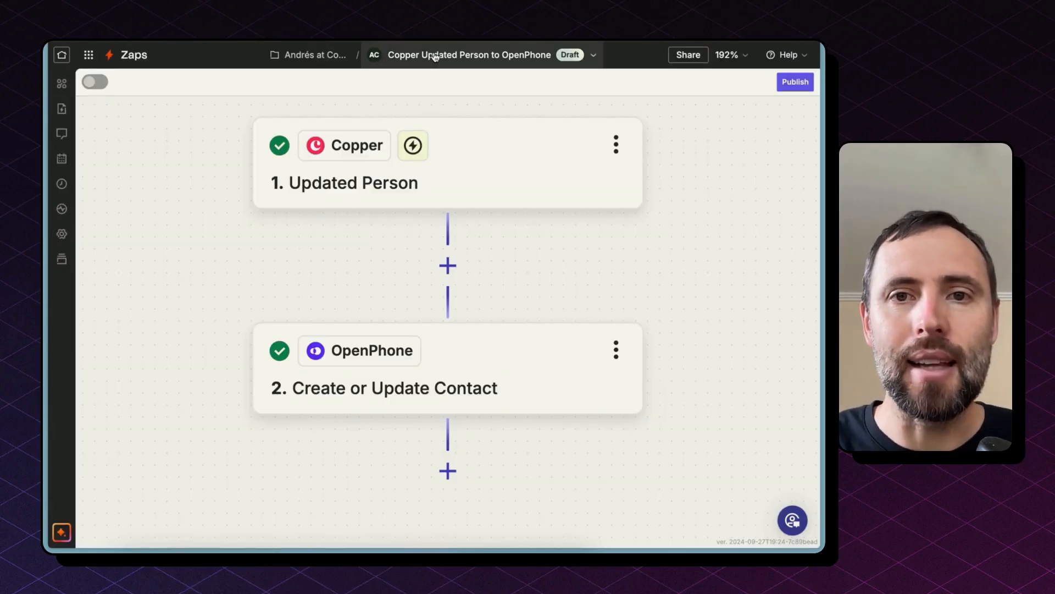
click(395, 192)
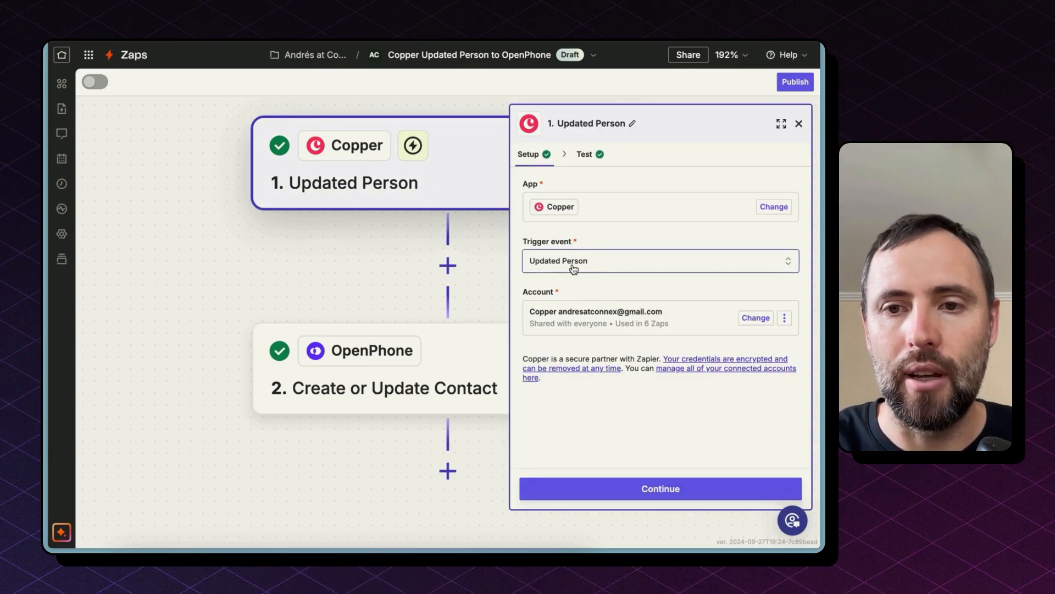
click(548, 268)
text(person)
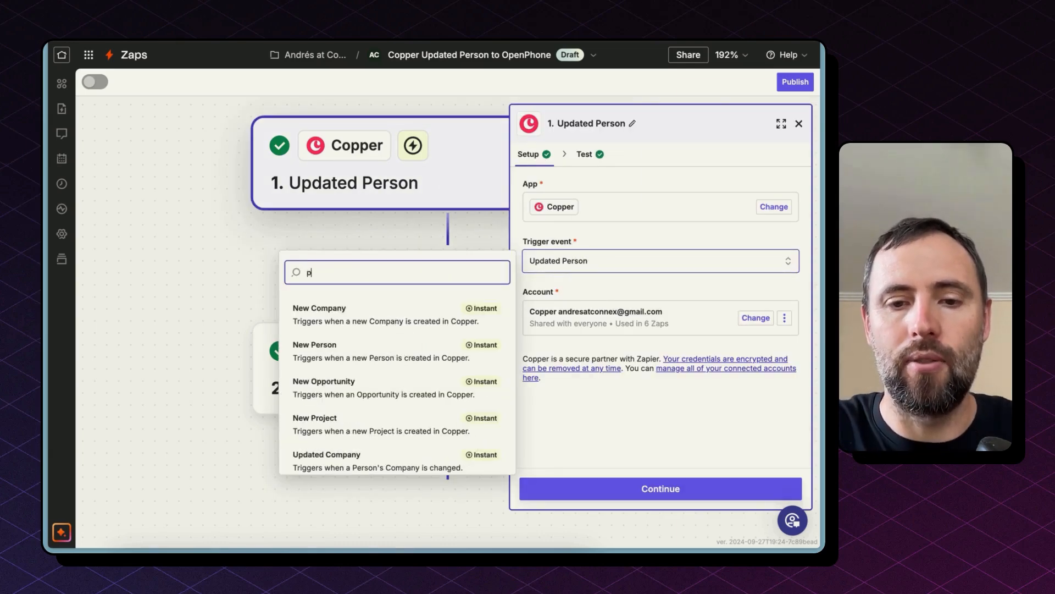
Open its Create or Update Contact step and review the configured contact fields.
click(330, 396)
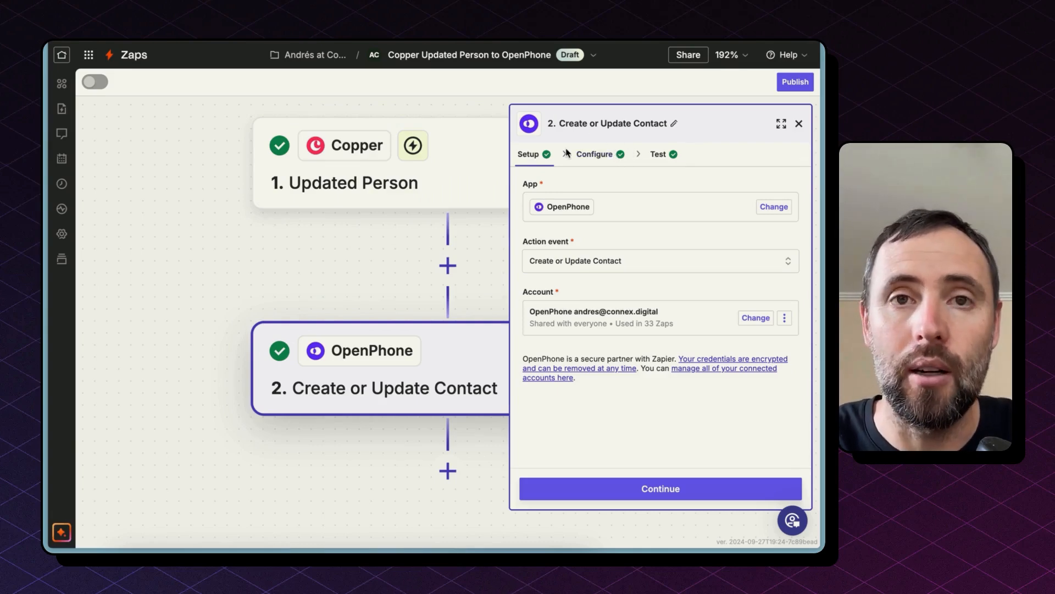
click(606, 165)
scroll(640, 373, down, 3)
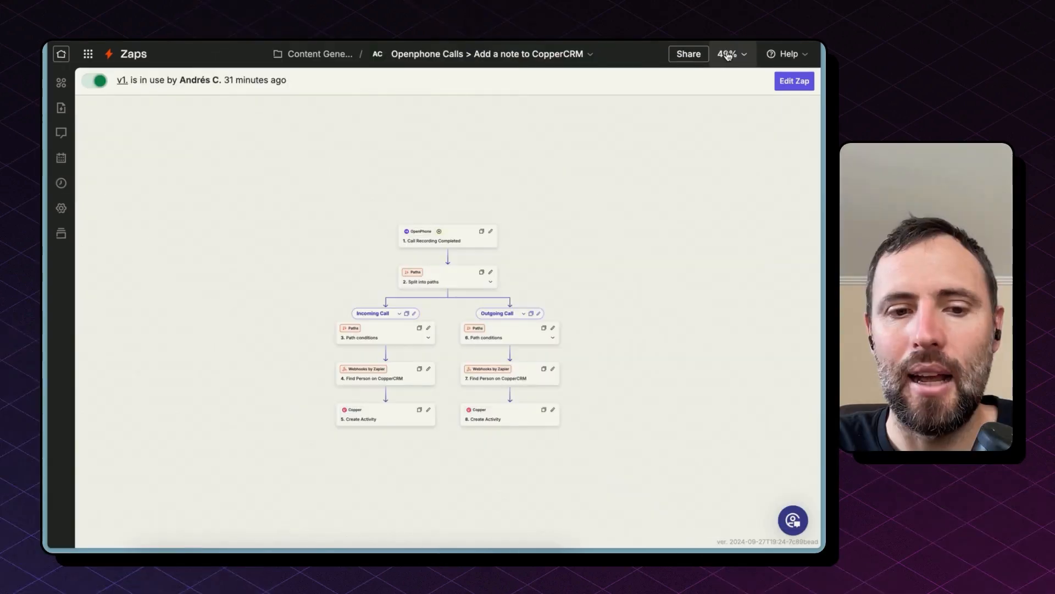
Zoom the OpenPhone Calls Zap to fit and review its Call Recording Completed trigger's app, event and selected phone number.
click(728, 53)
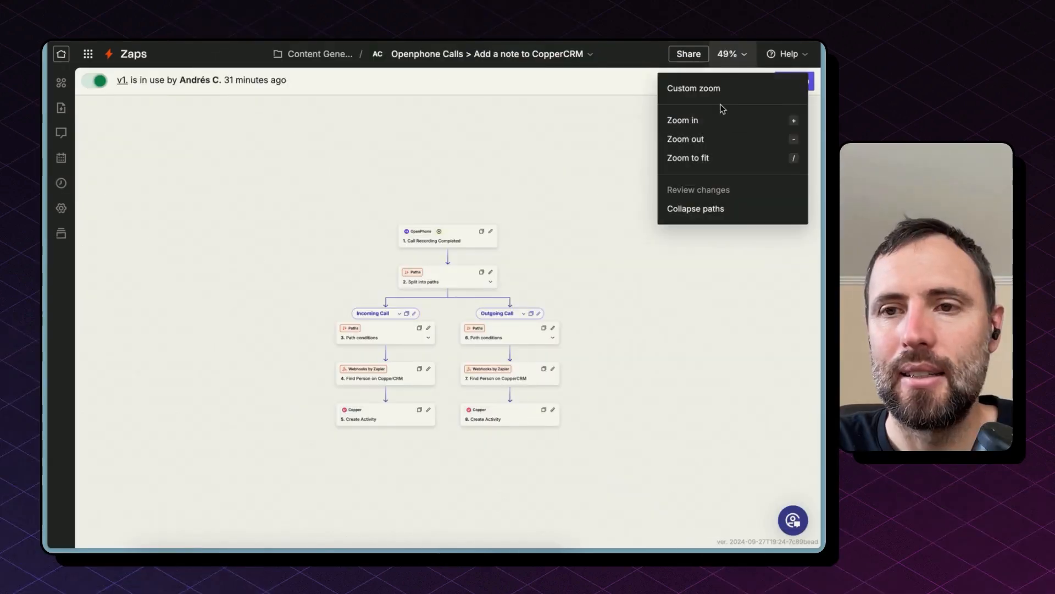
click(734, 157)
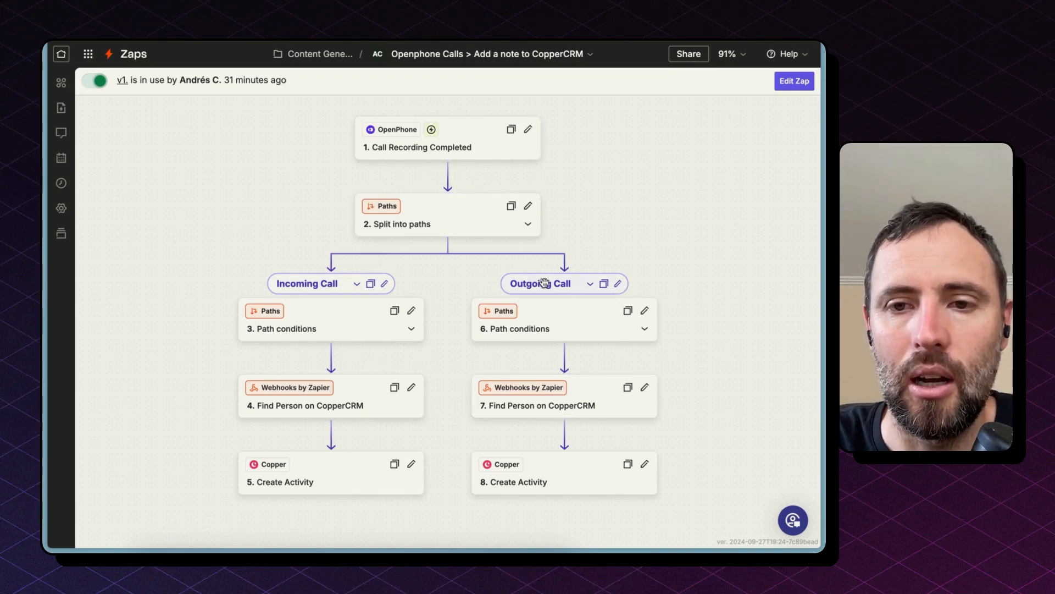
click(398, 154)
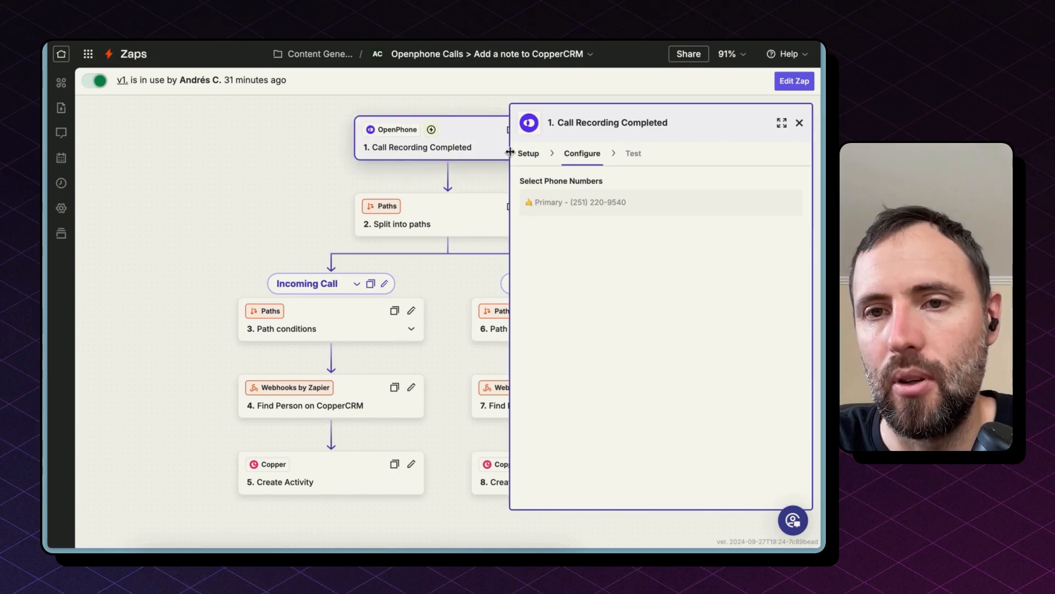
click(528, 156)
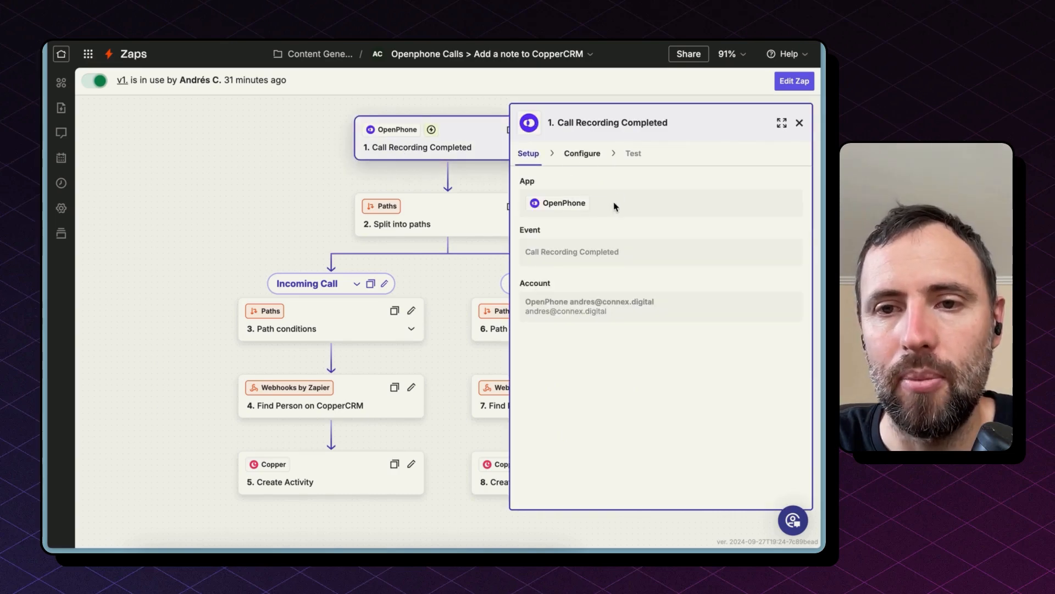
double_click(549, 205)
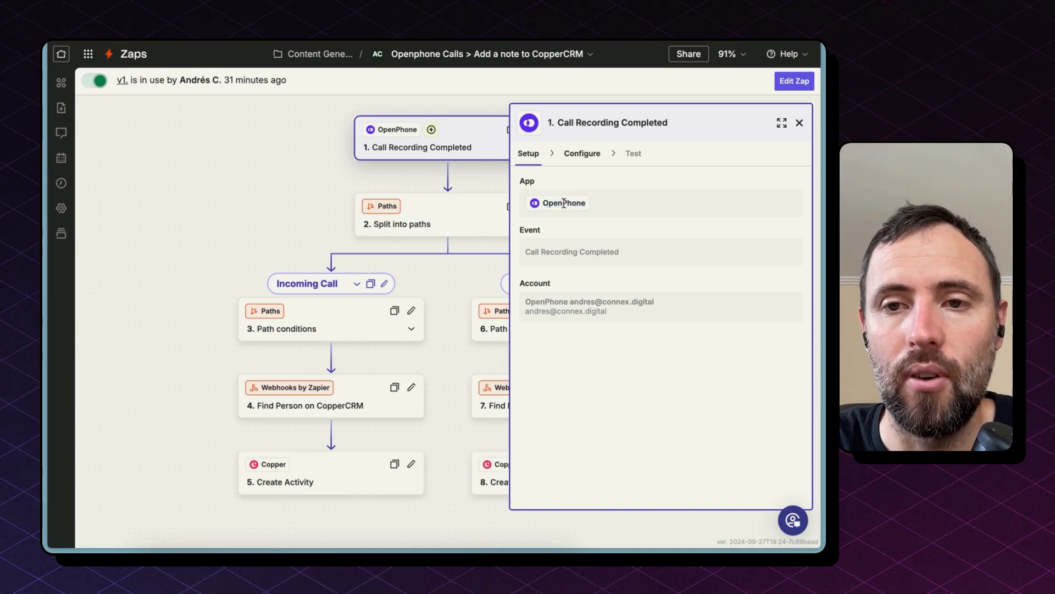
double_click(564, 204)
drag(530, 252, 647, 254)
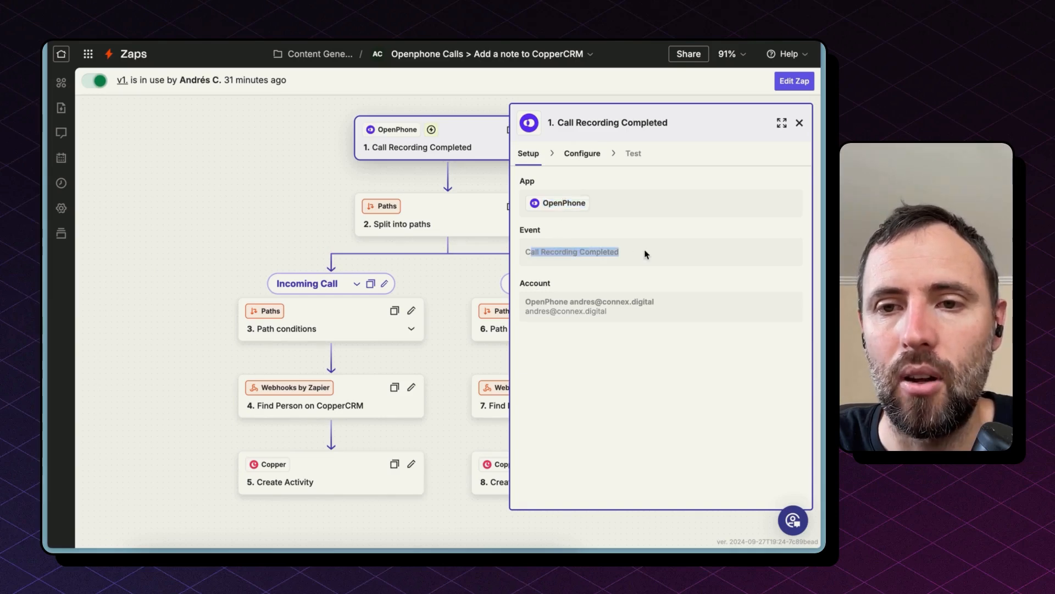
click(646, 254)
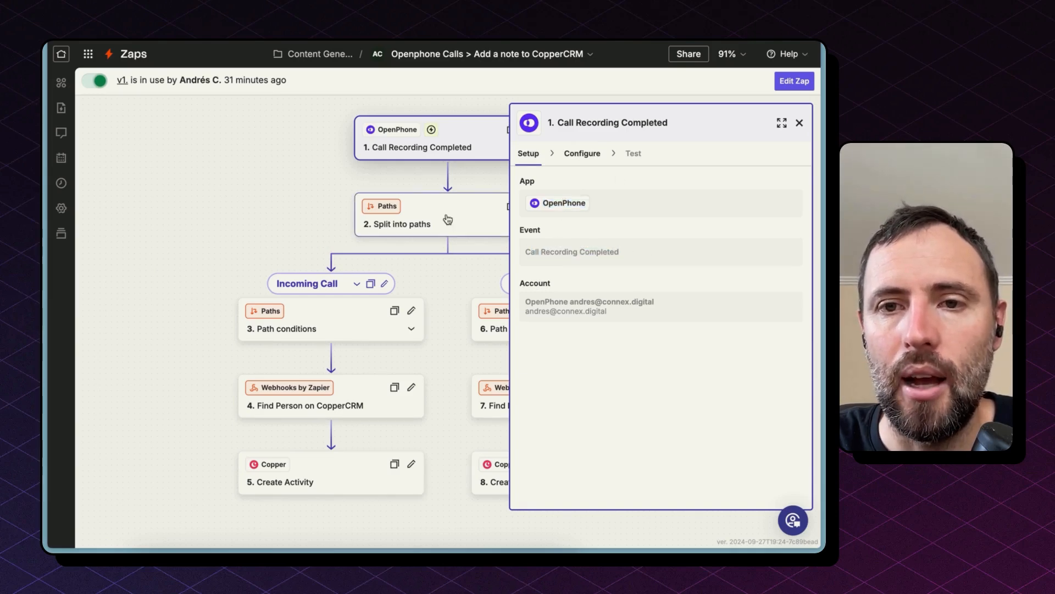
click(582, 154)
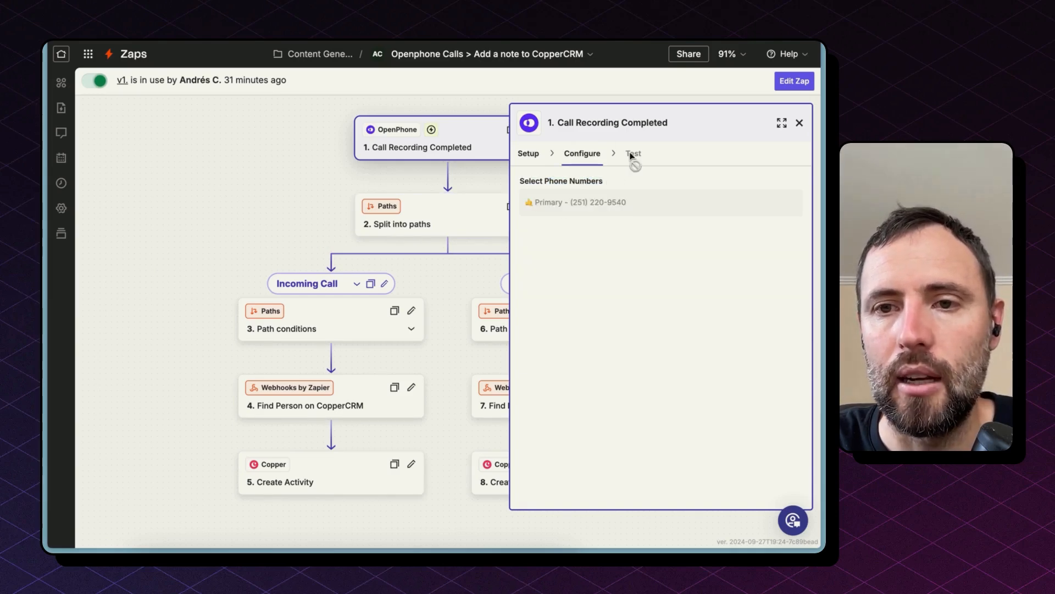
Enter edit mode and review the trigger's test record, including direction, recording URL and voicemail transcript.
click(796, 82)
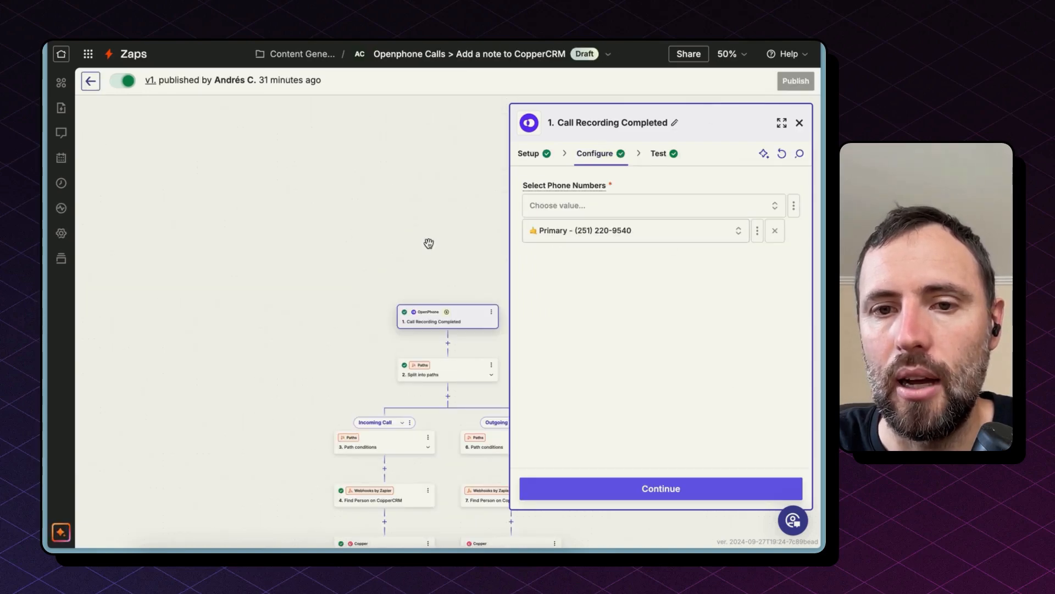
click(660, 155)
mouse_move(647, 291)
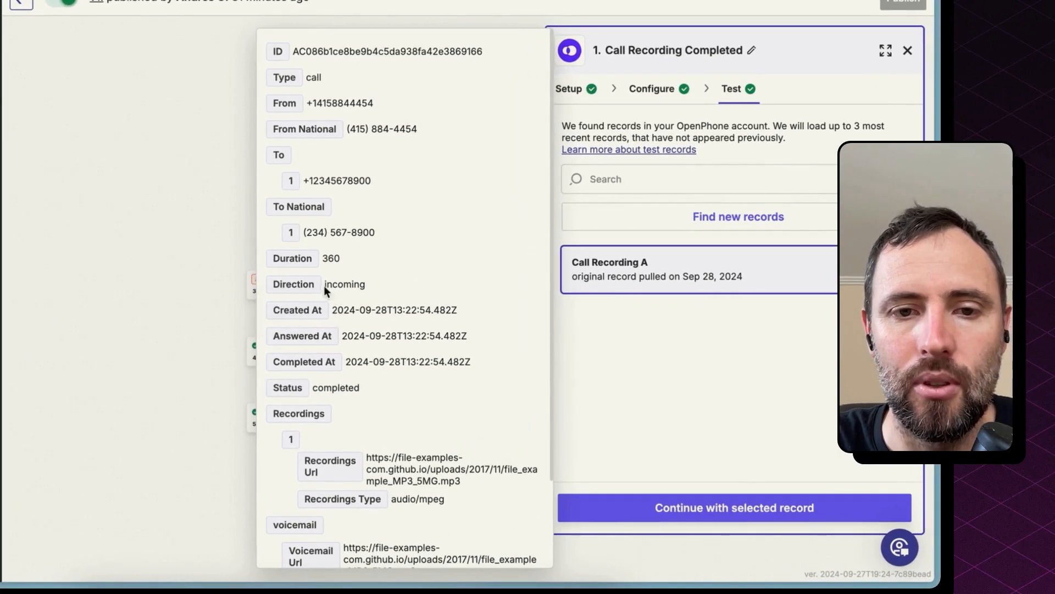
double_click(346, 286)
scroll(346, 286, down, 3)
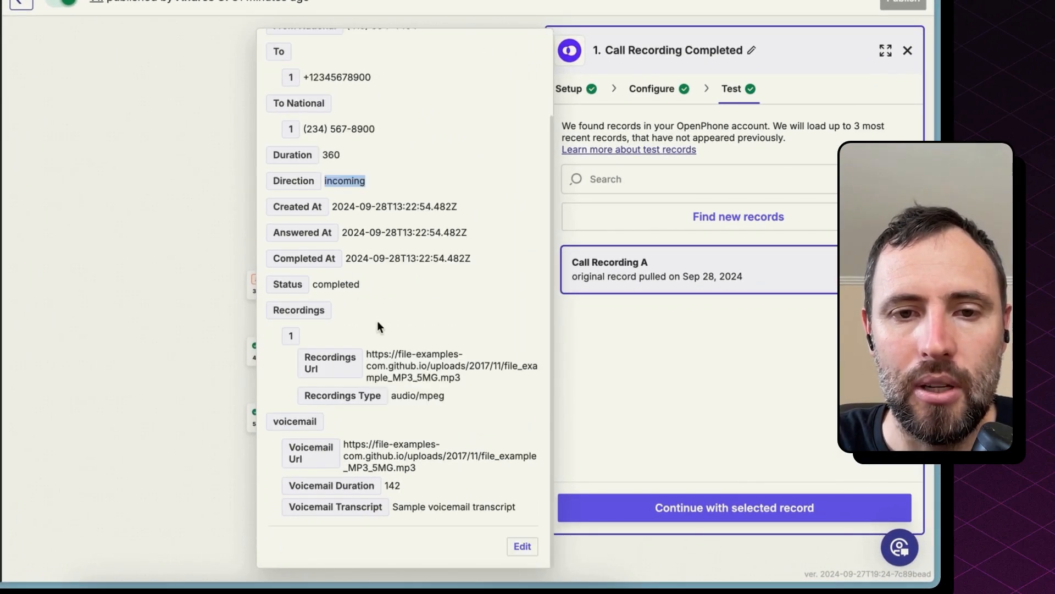
triple_click(405, 358)
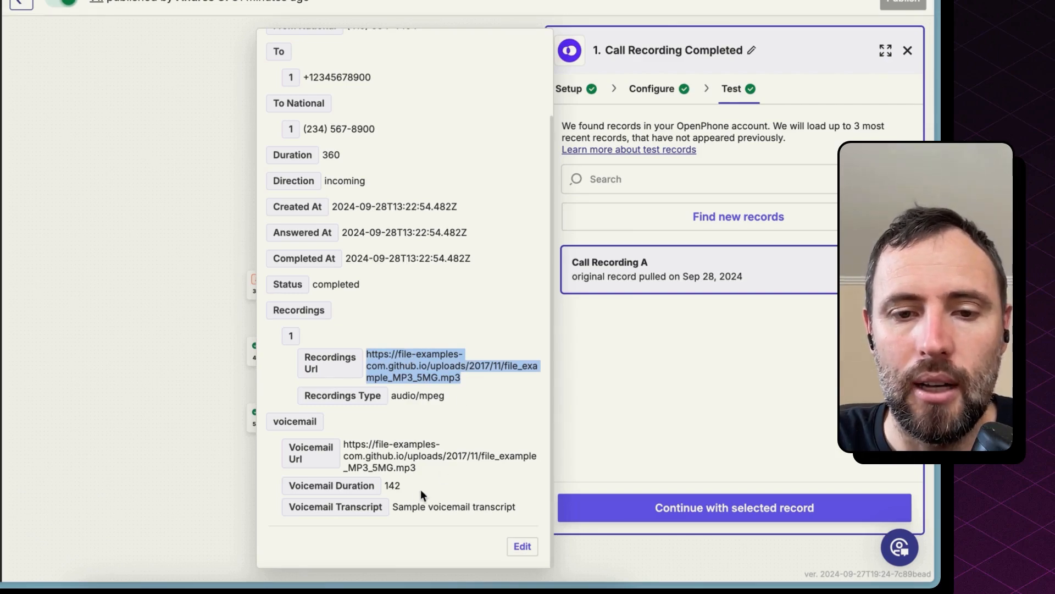
drag(393, 507, 515, 506)
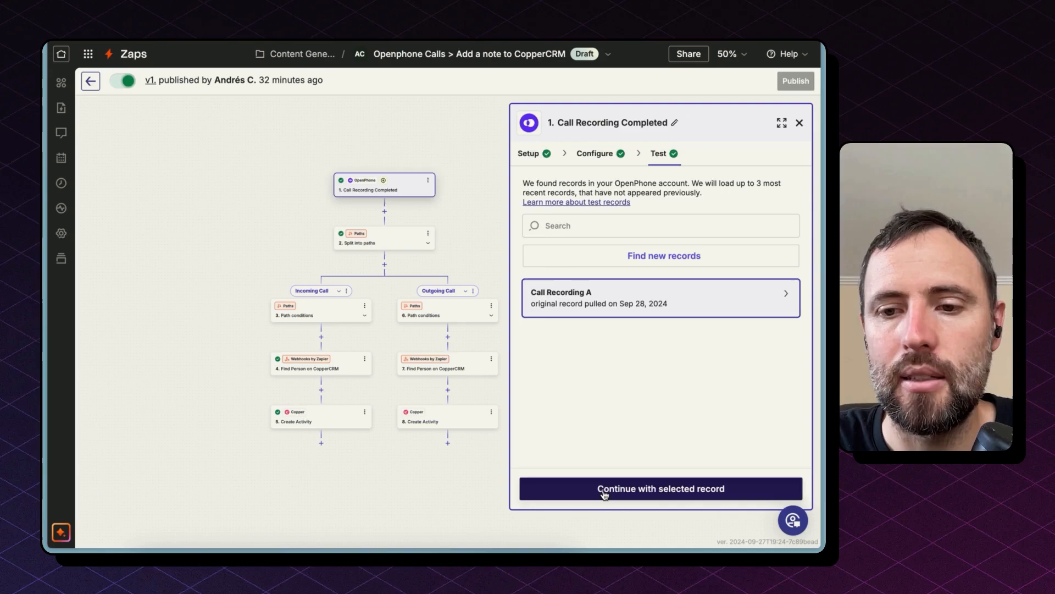
Review the incoming and outgoing path conditions that route calls by their Direction matching or not matching incoming.
click(665, 515)
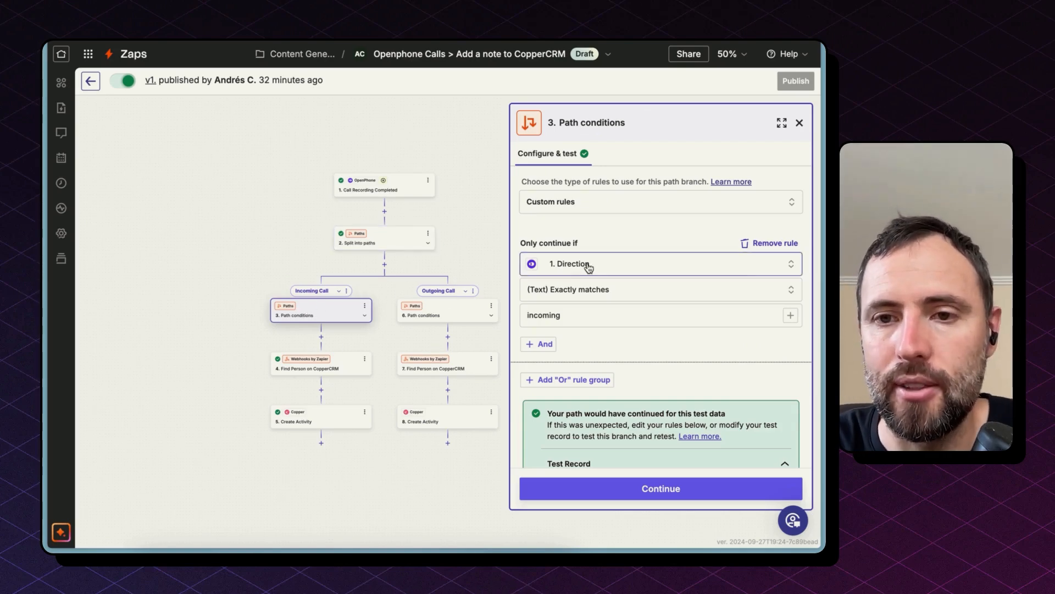
click(552, 268)
click(595, 319)
double_click(595, 318)
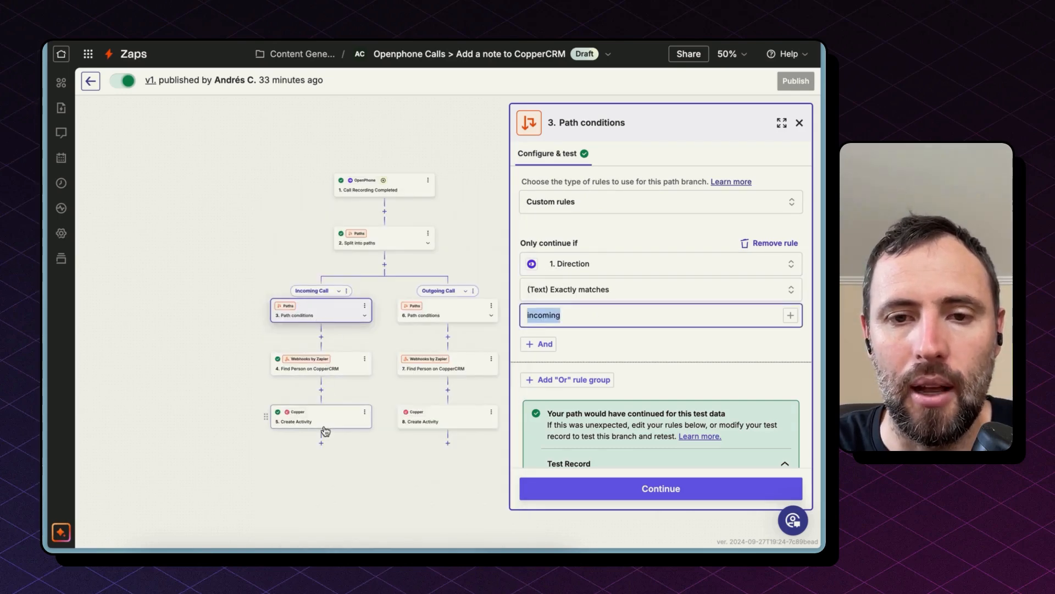
click(432, 315)
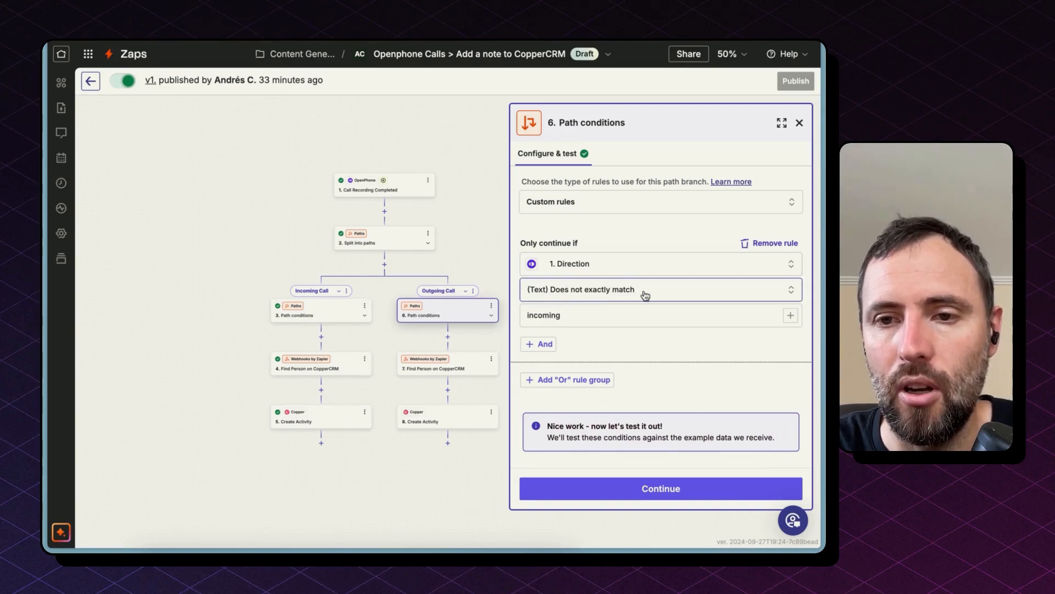
Review both Find Person on CopperCRM webhook requests, which search Copper people by the call's From or To number.
click(338, 364)
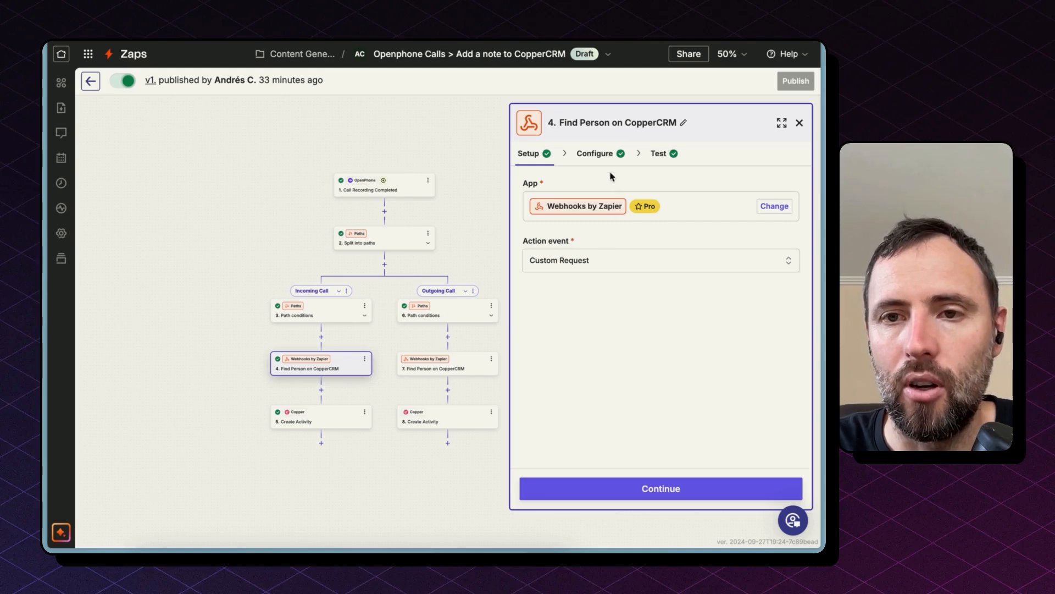
click(595, 153)
click(652, 368)
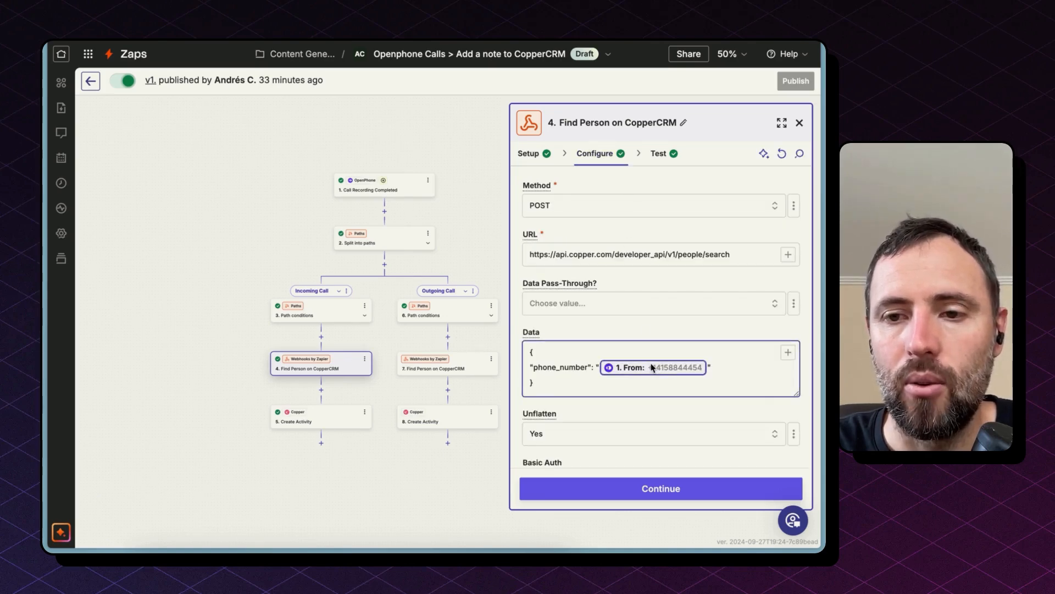
click(471, 361)
click(606, 152)
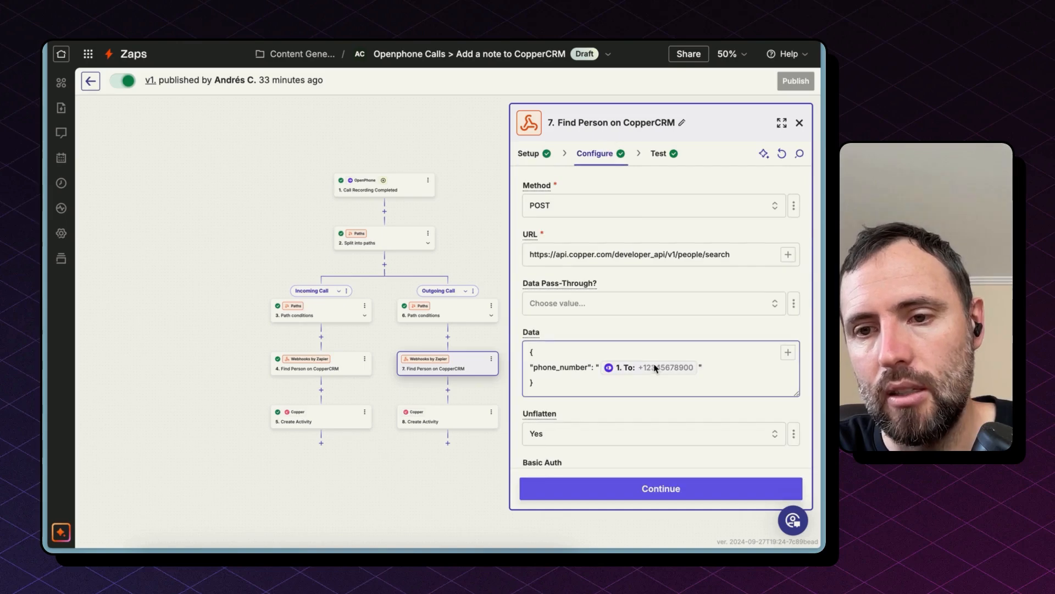
Open the incoming path's Create Activity step and review its configured fields, including Details with voicemail transcript and recording URL.
click(306, 415)
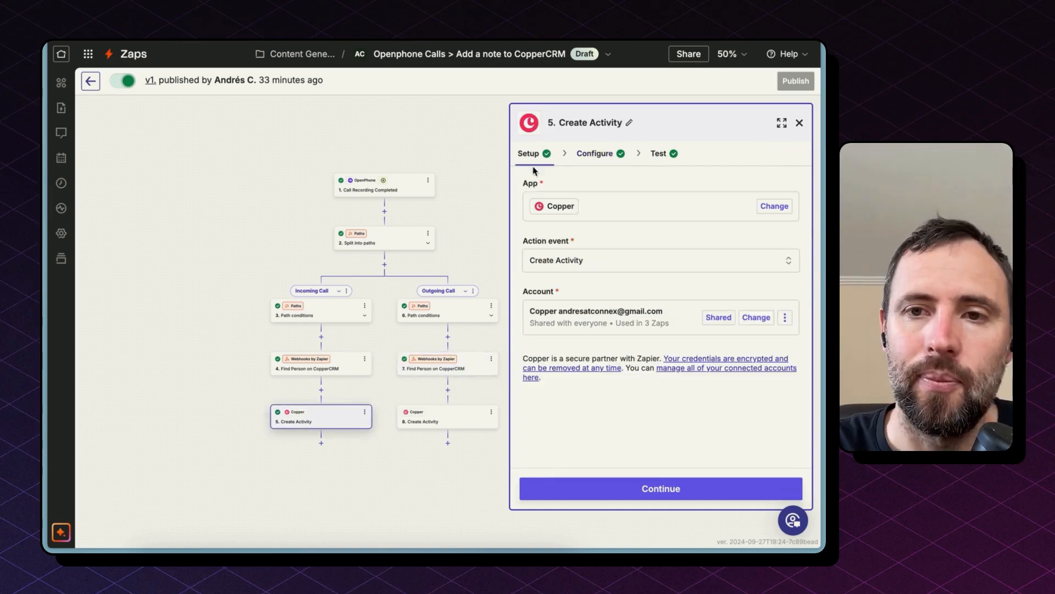
click(593, 159)
scroll(603, 351, down, 2)
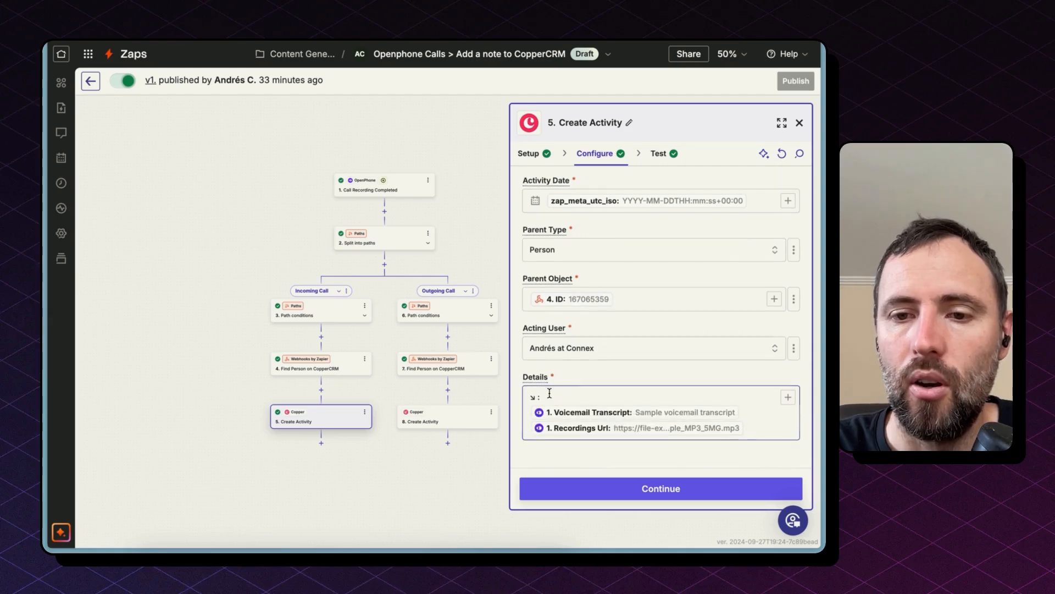
click(596, 416)
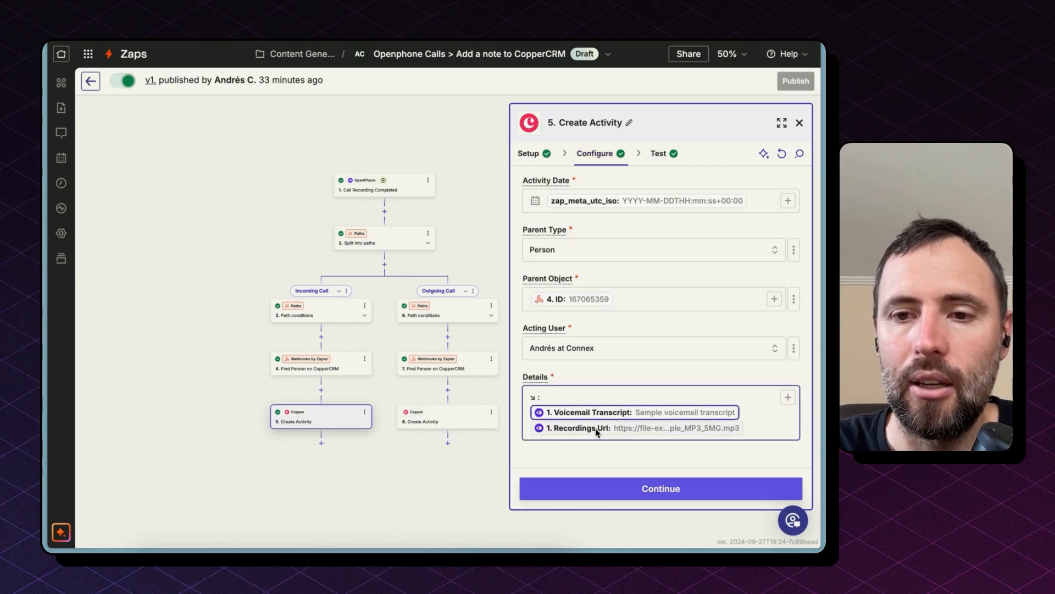
click(596, 430)
drag(537, 397, 525, 395)
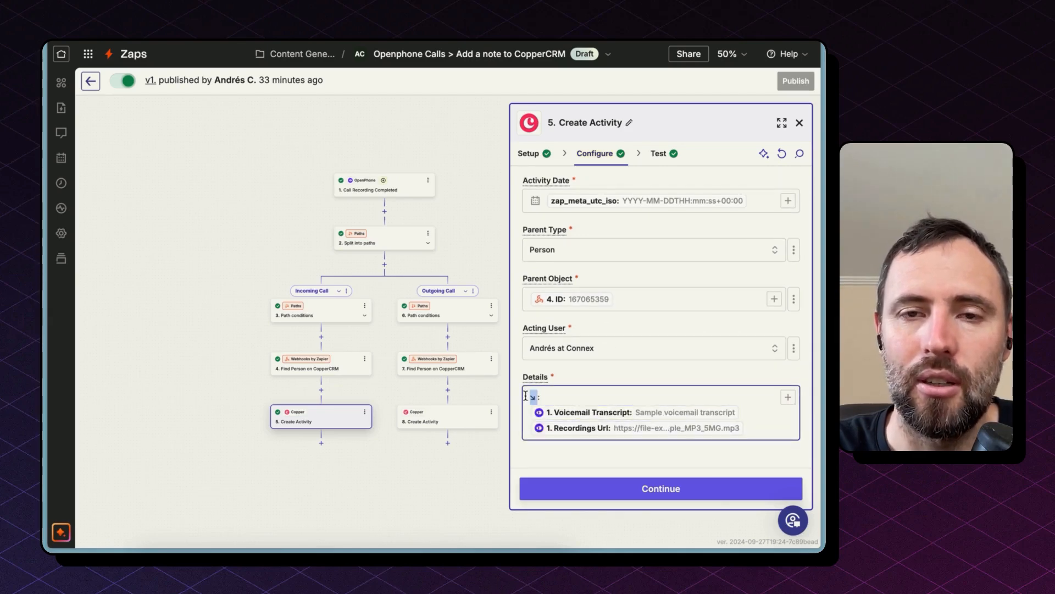